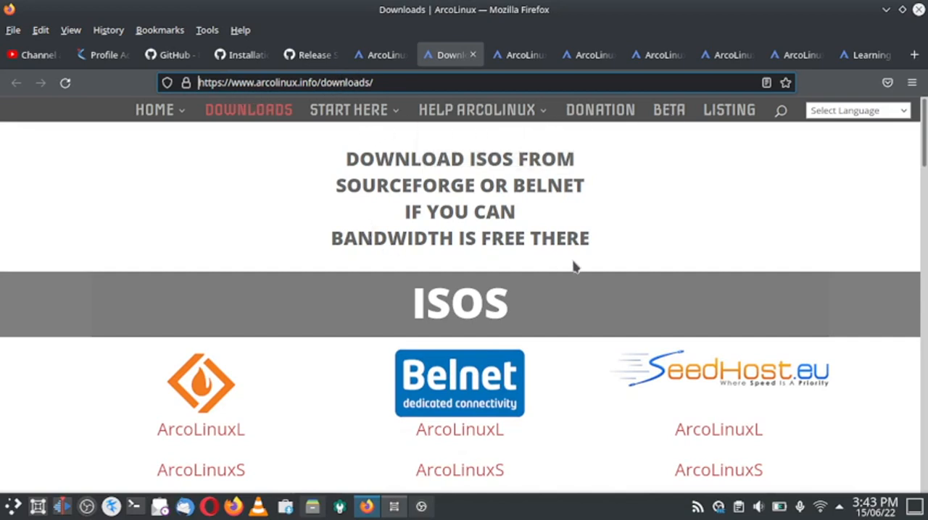
Review the ISO download mirrors and the ArcoLinux editions offered on the Downloads page
{"action": "scroll", "coordinate": [574, 265], "scroll_direction": "down", "scroll_amount": 2}
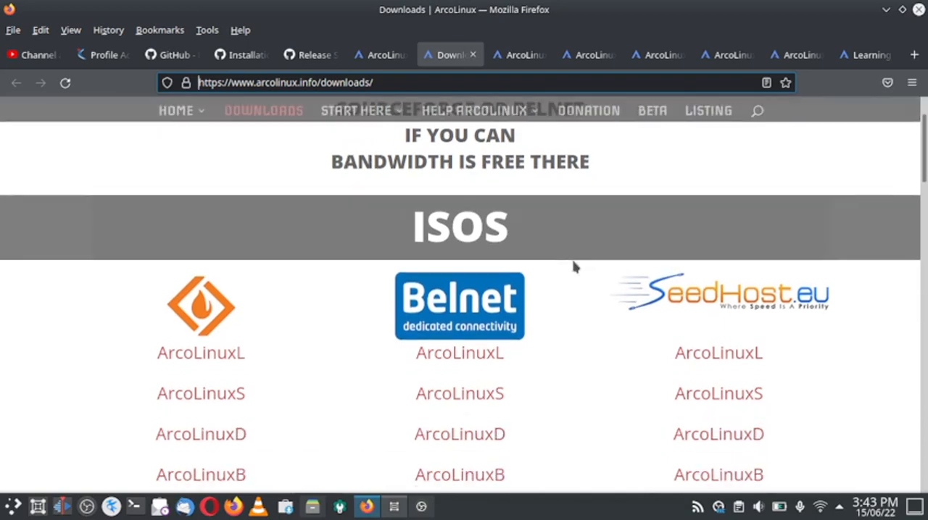
{"action": "scroll", "coordinate": [414, 281], "scroll_direction": "up", "scroll_amount": 2}
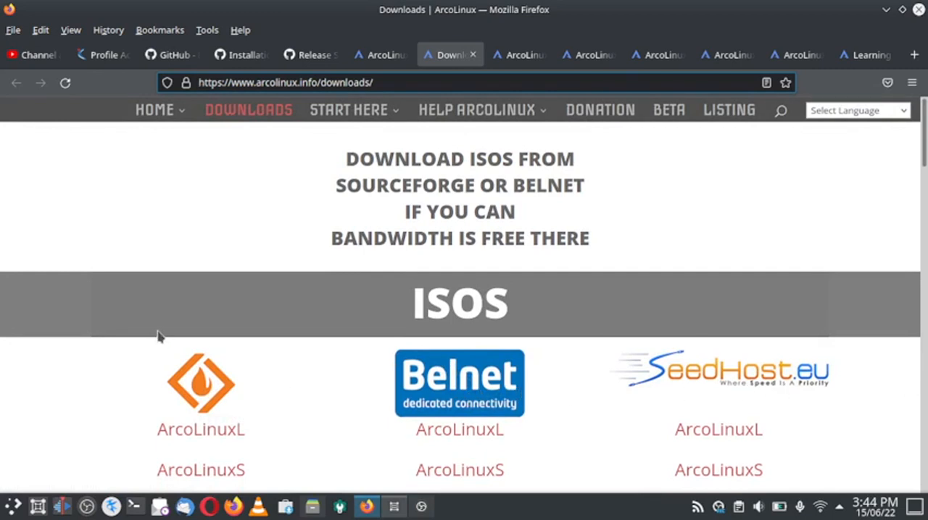
{"action": "scroll", "coordinate": [348, 380], "scroll_direction": "down", "scroll_amount": 2}
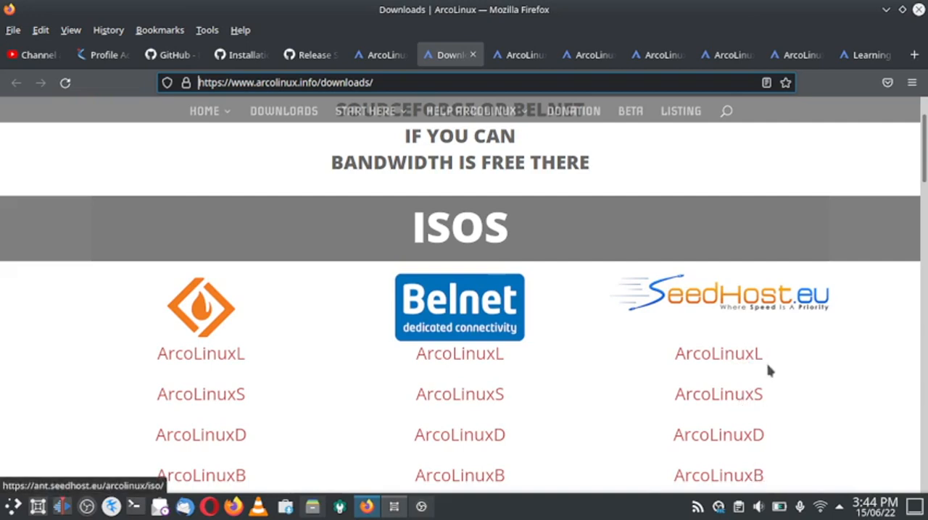
{"action": "scroll", "coordinate": [793, 454], "scroll_direction": "down", "scroll_amount": 2}
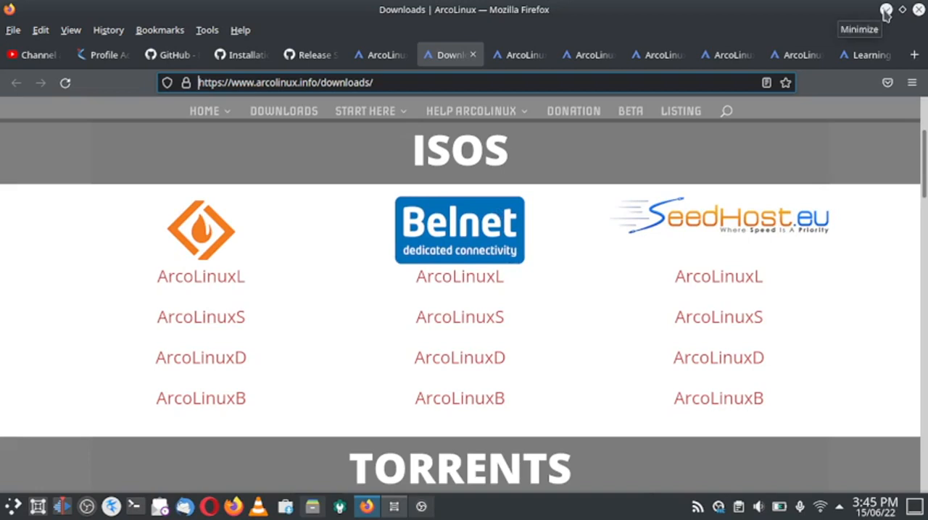
Switch to Boxes, open the arcolinuxl-v22 virtual machine and log in with the account password
{"action": "left_click", "coordinate": [400, 509]}
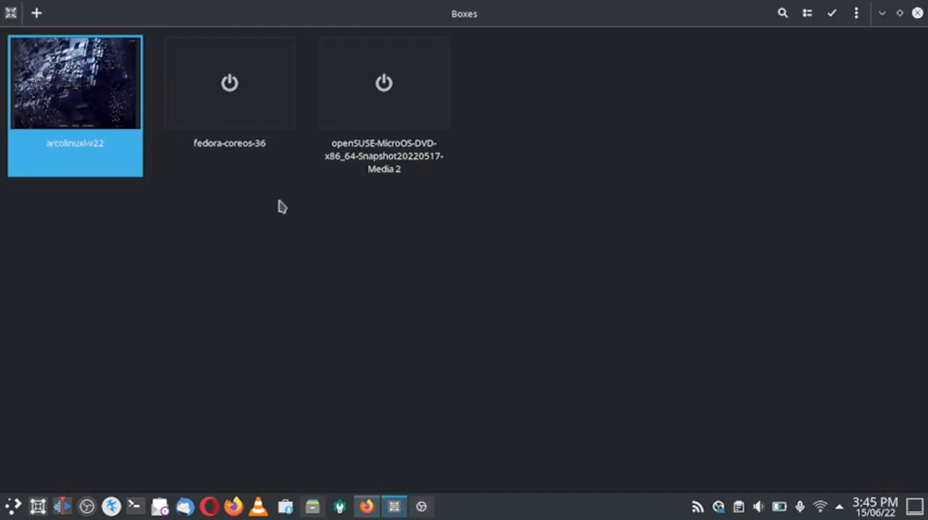
{"action": "left_click", "coordinate": [99, 114]}
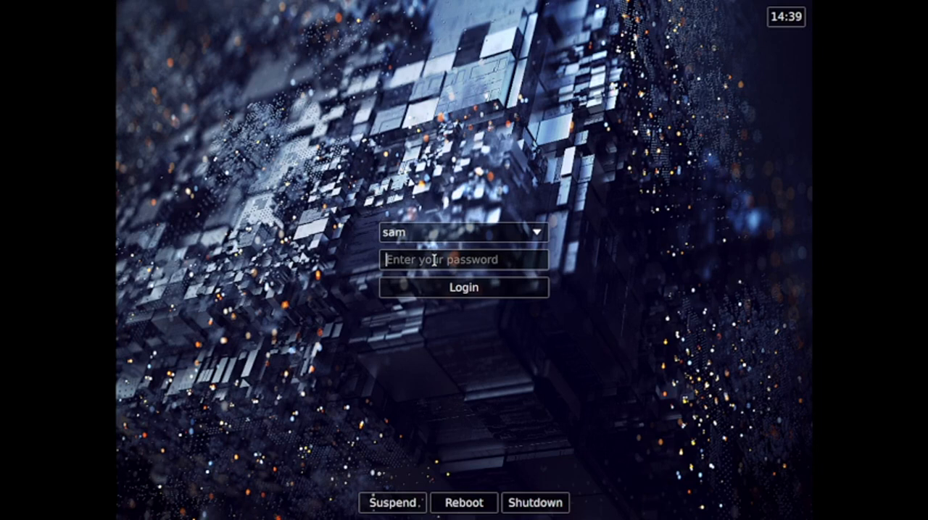
{"action": "type", "text": "••"}
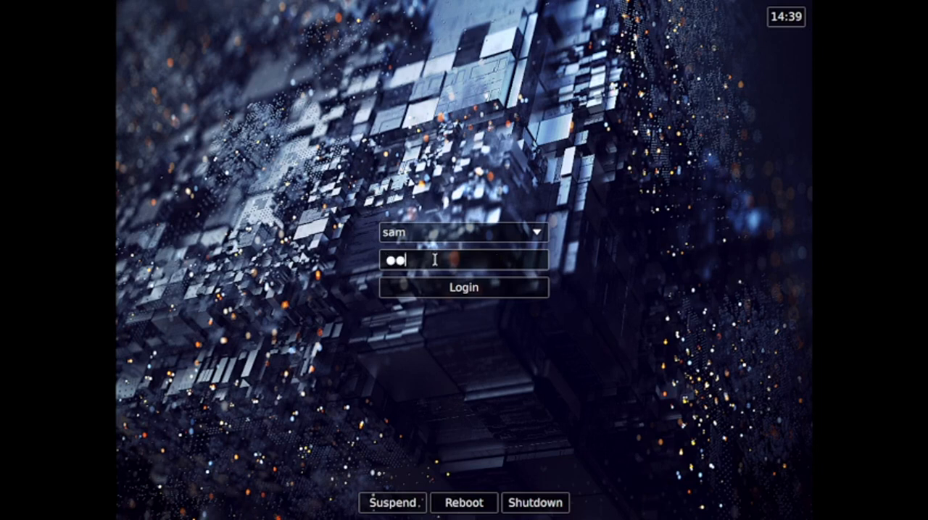
{"action": "type", "text": "••••"}
{"action": "left_click", "coordinate": [490, 295]}
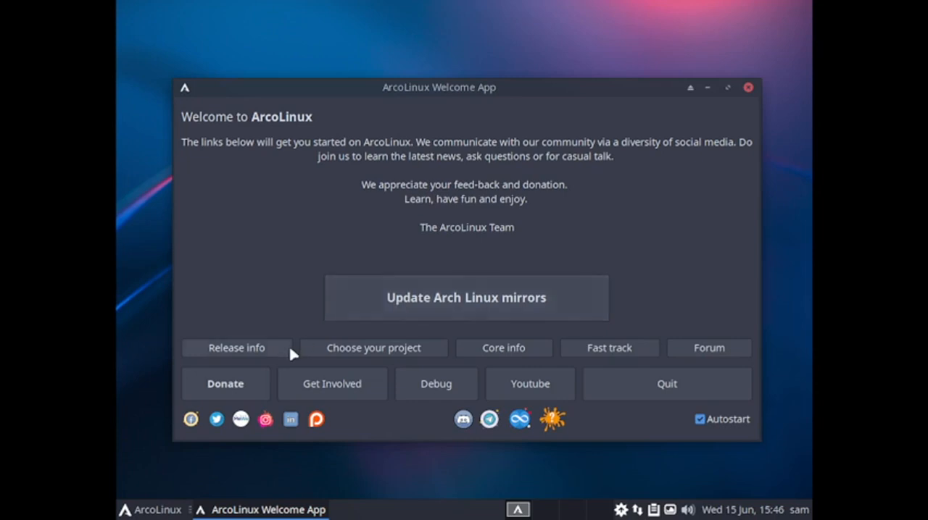
Open the release info page from the ArcoLinux Welcome App, and close the Firefox privacy tab and the separate ArcoLinux Editions window
{"action": "left_click", "coordinate": [242, 354]}
{"action": "left_click_drag", "start_coordinate": [502, 125], "coordinate": [480, 36]}
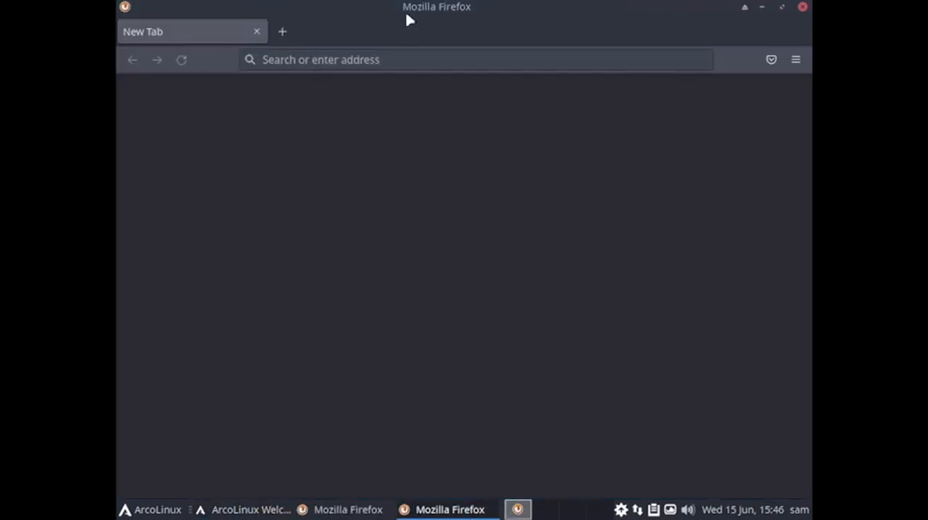
{"action": "left_click", "coordinate": [447, 511]}
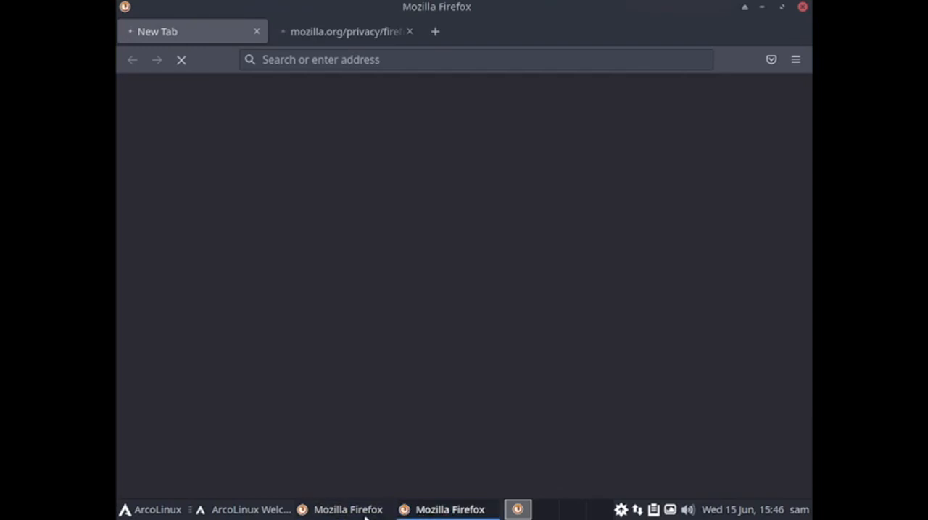
{"action": "left_click", "coordinate": [410, 32]}
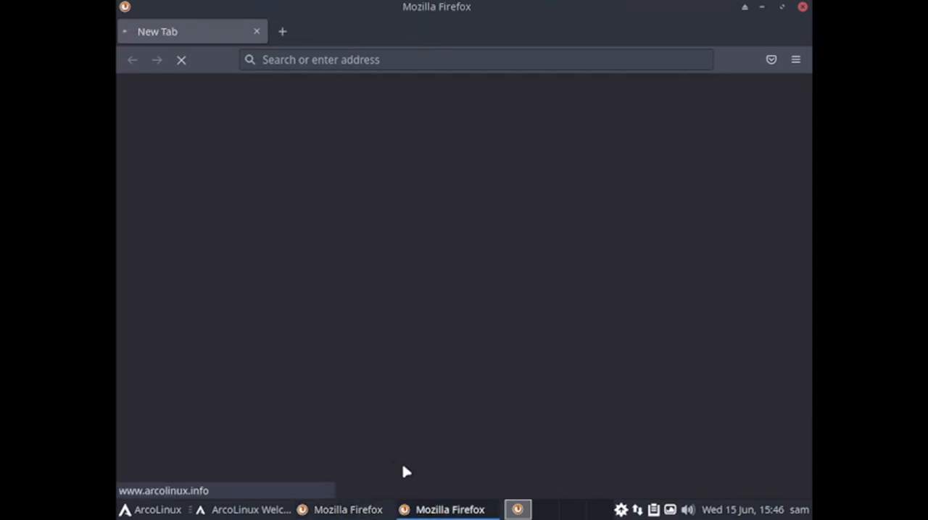
{"action": "left_click", "coordinate": [348, 511]}
{"action": "left_click", "coordinate": [423, 511]}
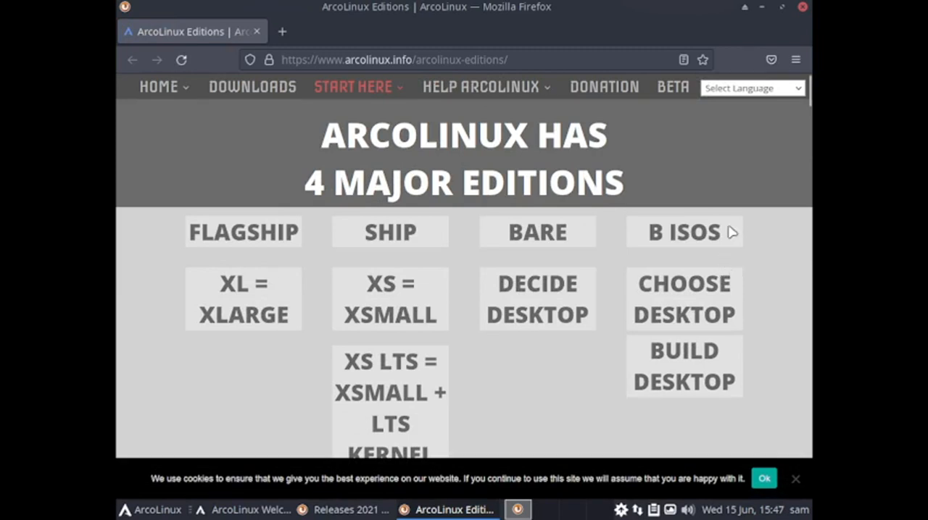
{"action": "left_click", "coordinate": [802, 7]}
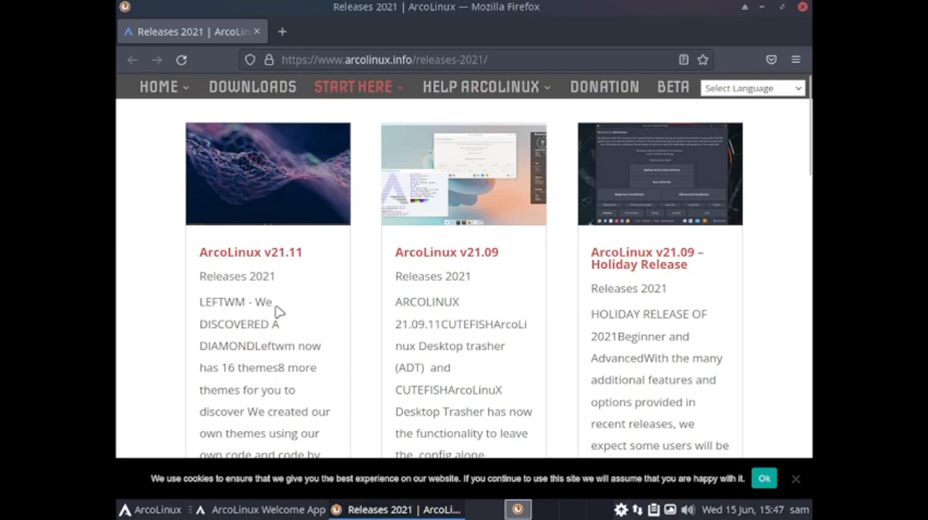
Read through the release summaries on the Releases 2021 page and close the browser
{"action": "scroll", "coordinate": [279, 310], "scroll_direction": "down", "scroll_amount": 5}
{"action": "scroll", "coordinate": [290, 308], "scroll_direction": "up", "scroll_amount": 4}
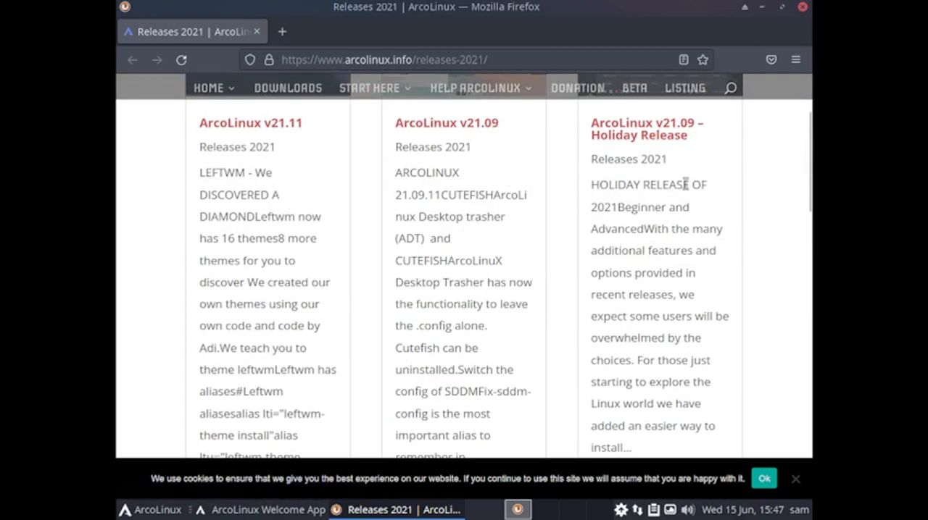
{"action": "scroll", "coordinate": [643, 253], "scroll_direction": "up", "scroll_amount": 3}
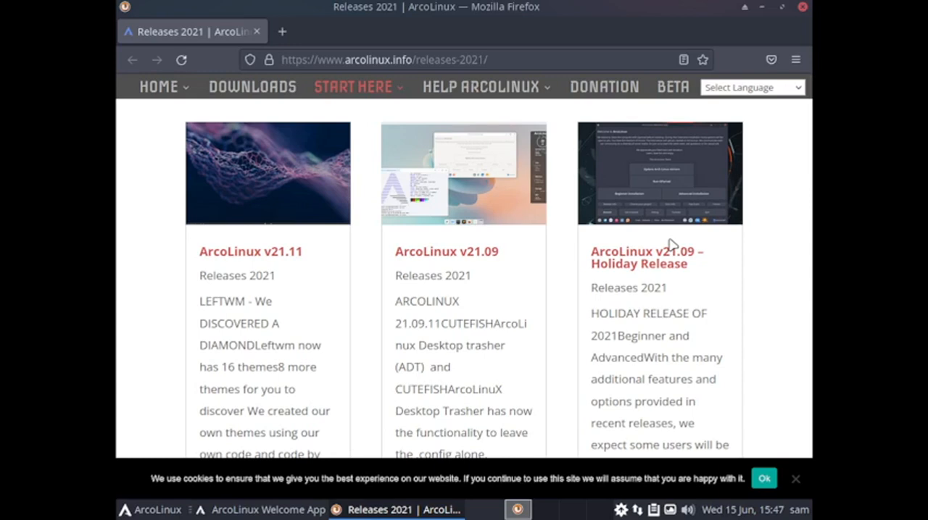
{"action": "scroll", "coordinate": [671, 244], "scroll_direction": "down", "scroll_amount": 9}
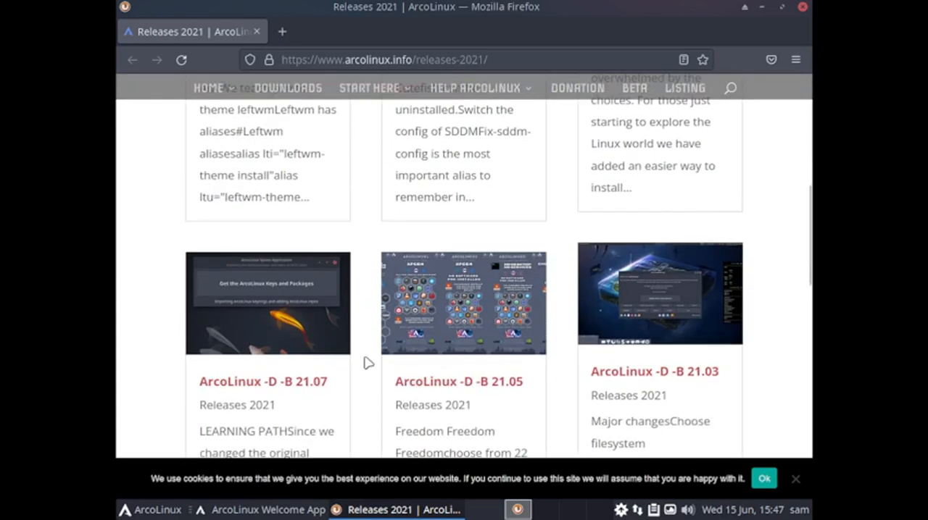
{"action": "scroll", "coordinate": [309, 429], "scroll_direction": "down", "scroll_amount": 3}
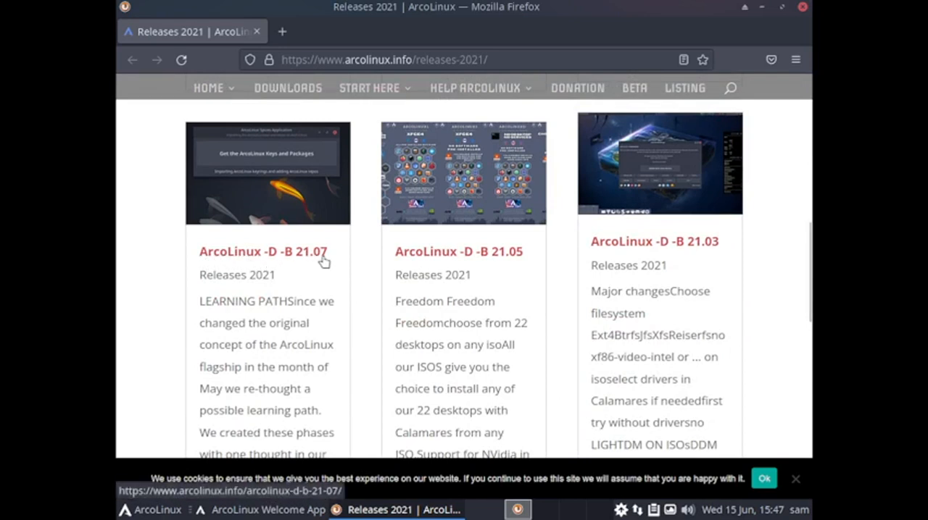
{"action": "scroll", "coordinate": [297, 309], "scroll_direction": "down", "scroll_amount": 3}
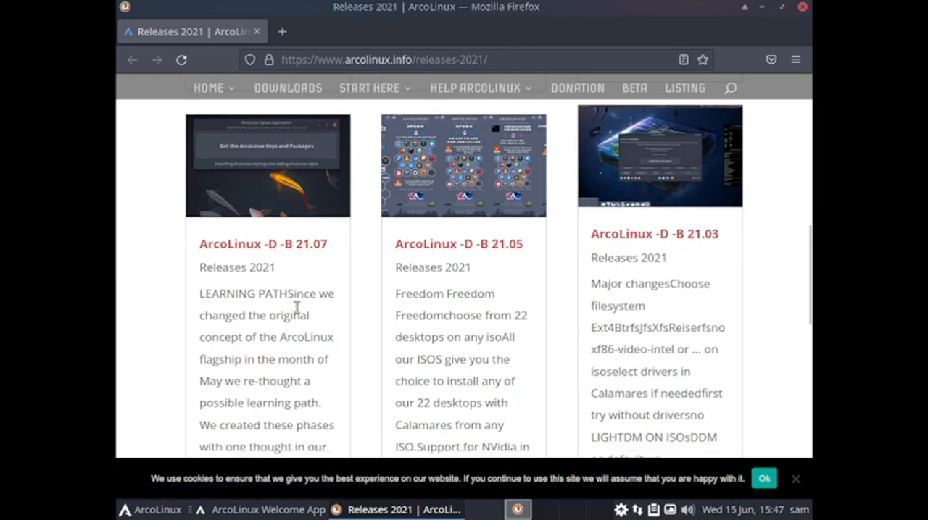
{"action": "scroll", "coordinate": [652, 344], "scroll_direction": "up", "scroll_amount": 8}
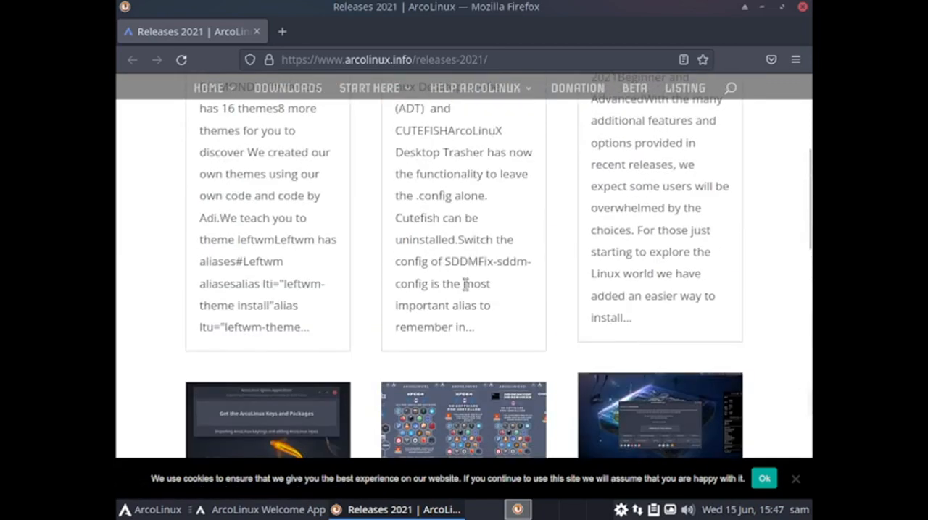
{"action": "scroll", "coordinate": [463, 284], "scroll_direction": "down", "scroll_amount": 8}
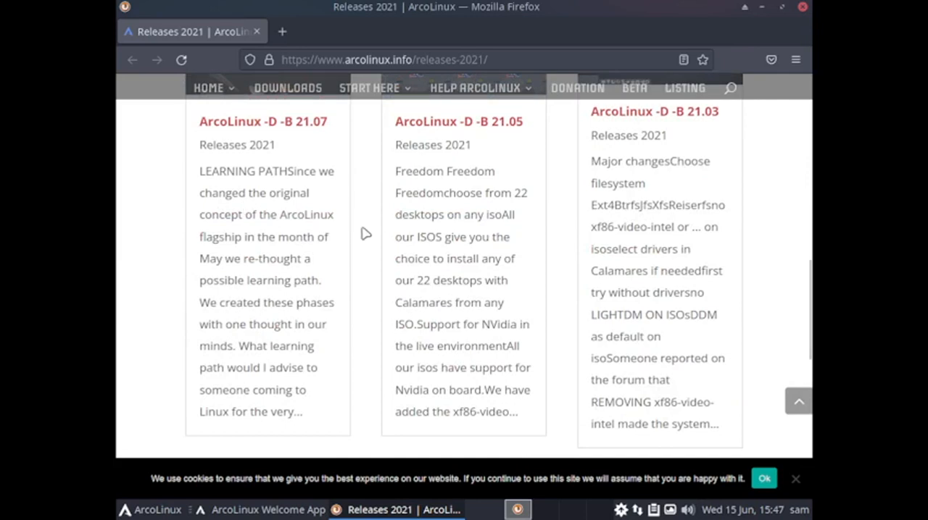
{"action": "scroll", "coordinate": [364, 238], "scroll_direction": "up", "scroll_amount": 8}
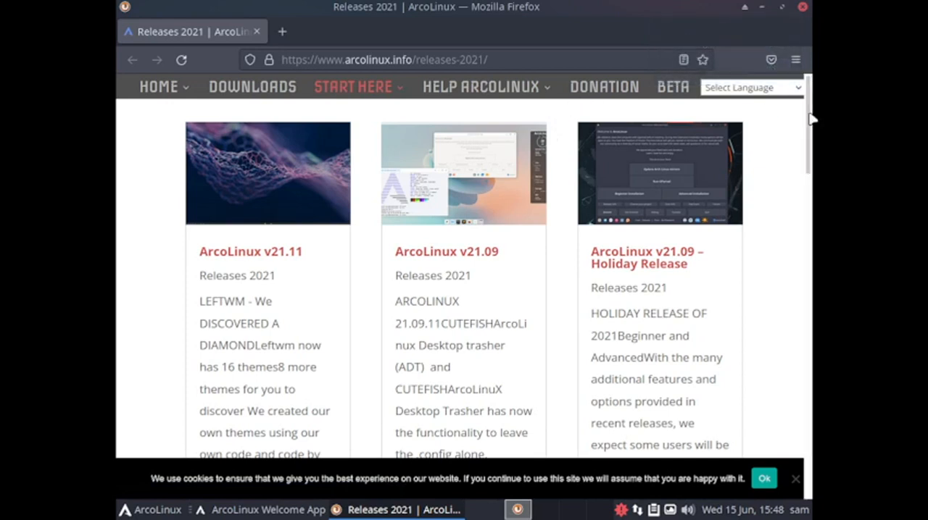
{"action": "left_click", "coordinate": [802, 6]}
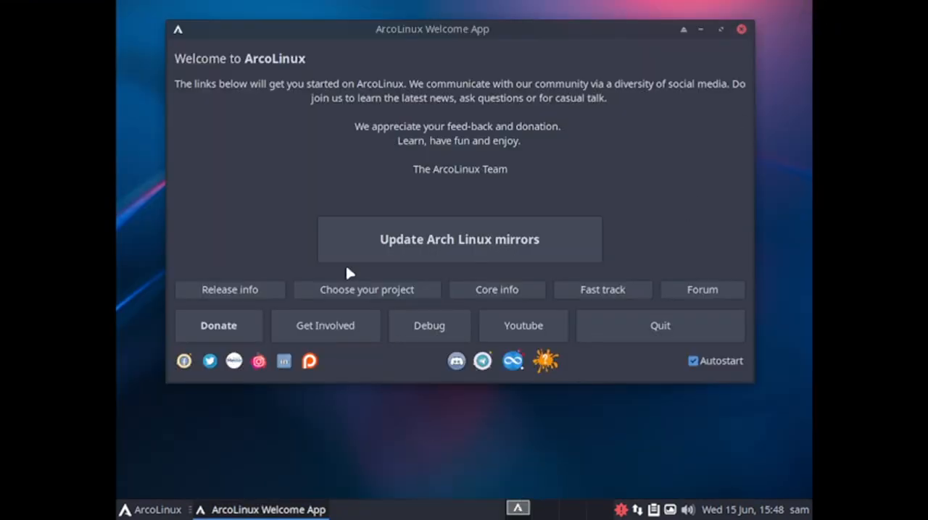
Open the donation page from the Welcome App and examine the Patreon, Liberapay, bank transfer and PayPal options
{"action": "left_click", "coordinate": [219, 326]}
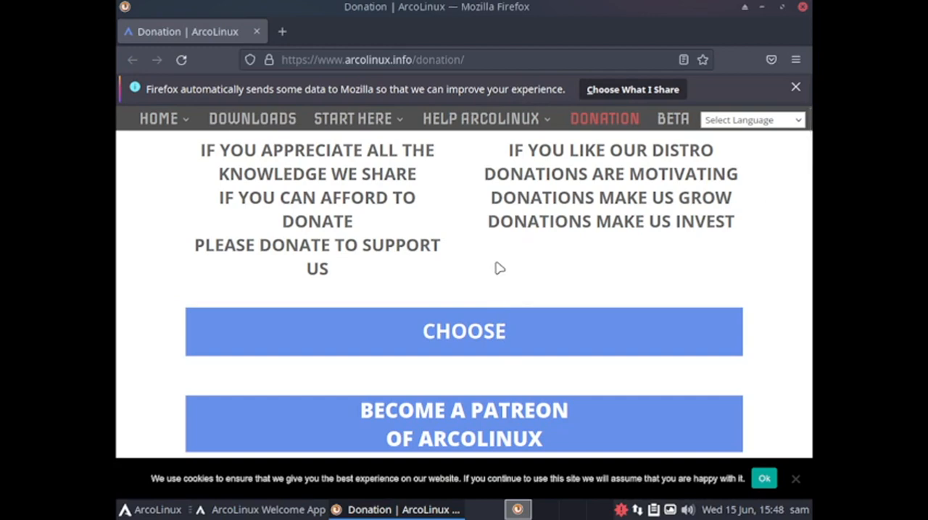
{"action": "scroll", "coordinate": [498, 268], "scroll_direction": "down", "scroll_amount": 5}
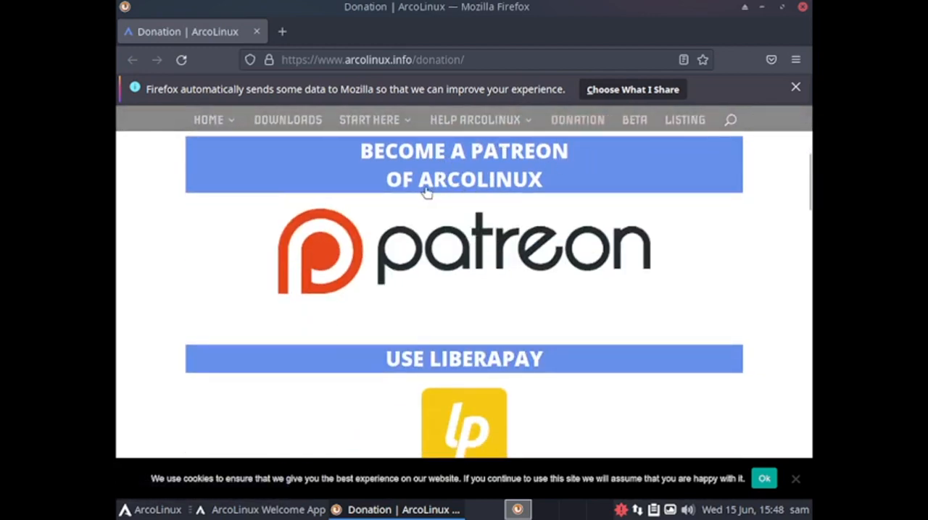
{"action": "scroll", "coordinate": [570, 307], "scroll_direction": "down", "scroll_amount": 5}
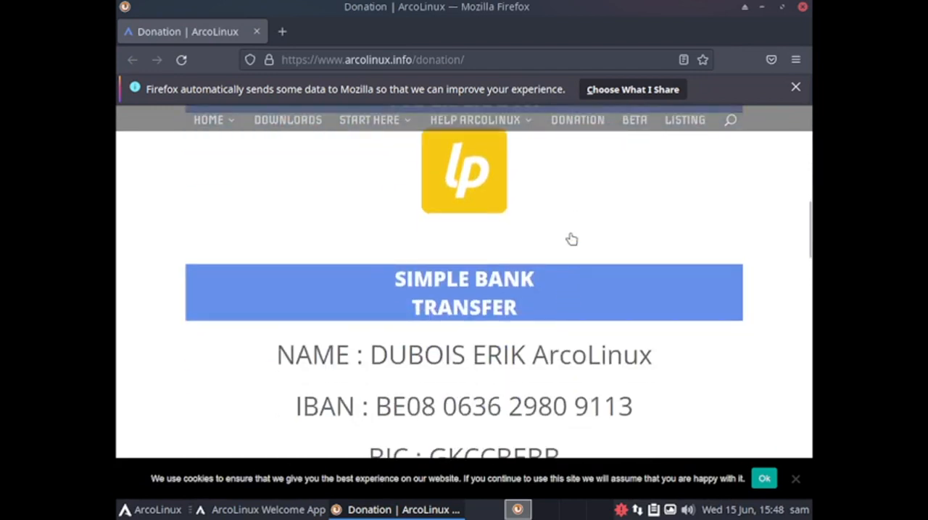
{"action": "scroll", "coordinate": [571, 239], "scroll_direction": "up", "scroll_amount": 3}
{"action": "scroll", "coordinate": [544, 381], "scroll_direction": "down", "scroll_amount": 5}
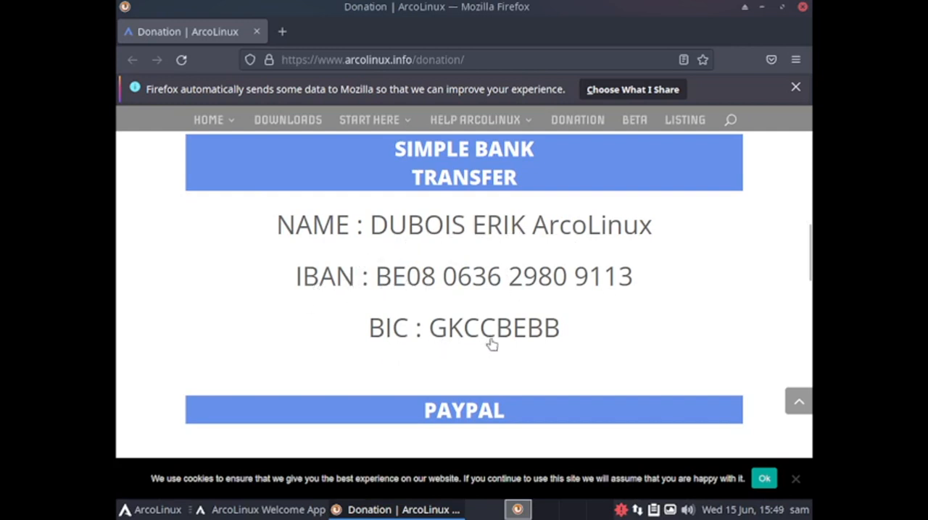
{"action": "scroll", "coordinate": [516, 356], "scroll_direction": "down", "scroll_amount": 2}
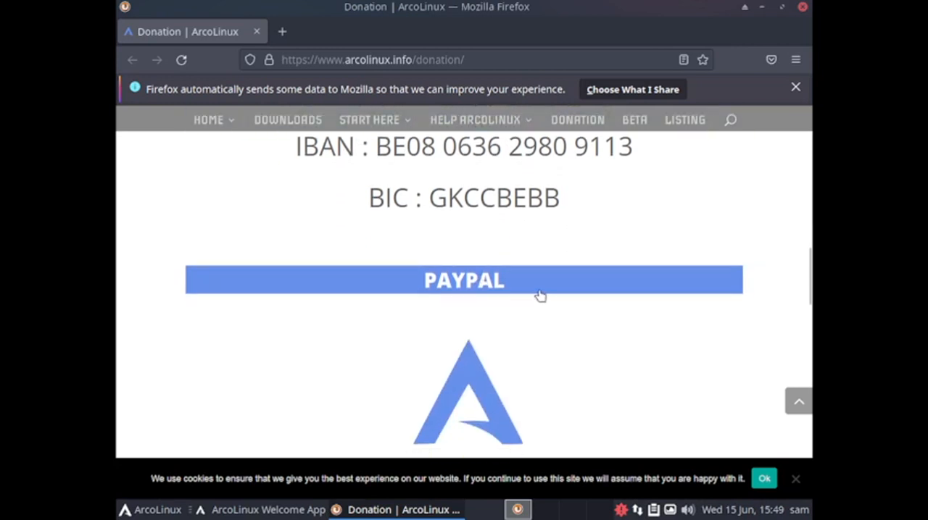
{"action": "scroll", "coordinate": [517, 369], "scroll_direction": "down", "scroll_amount": 2}
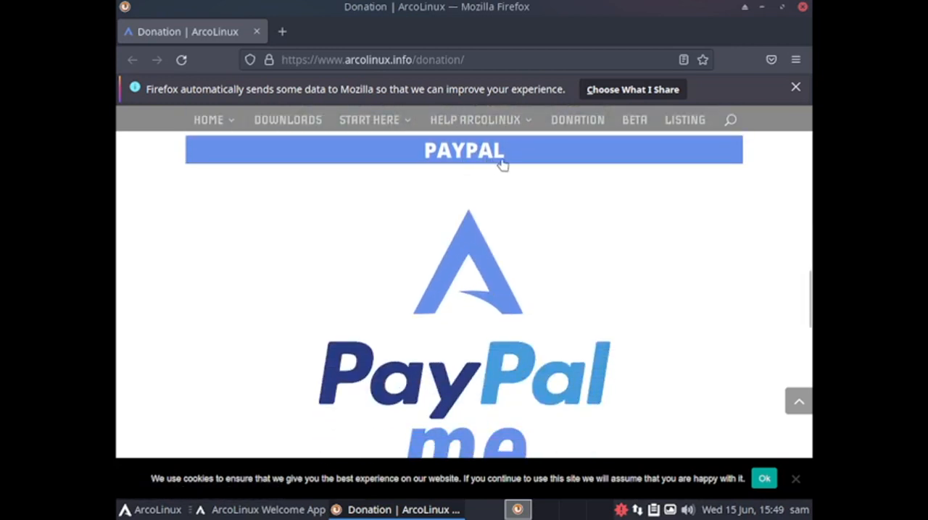
Look over the ArcoLinux clothing and gadgets on the rest of the donation page and close the browser
{"action": "scroll", "coordinate": [611, 311], "scroll_direction": "down", "scroll_amount": 5}
{"action": "scroll", "coordinate": [611, 311], "scroll_direction": "down", "scroll_amount": 4}
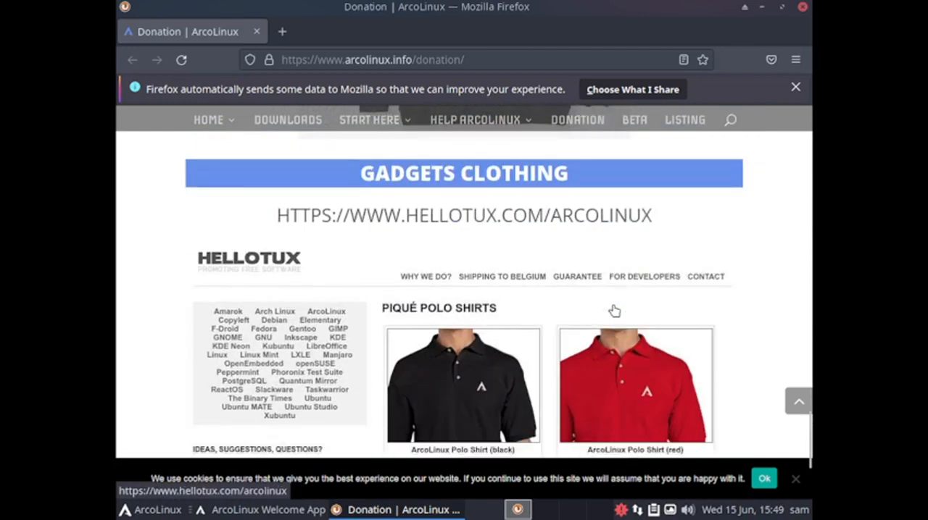
{"action": "scroll", "coordinate": [526, 227], "scroll_direction": "up", "scroll_amount": 4}
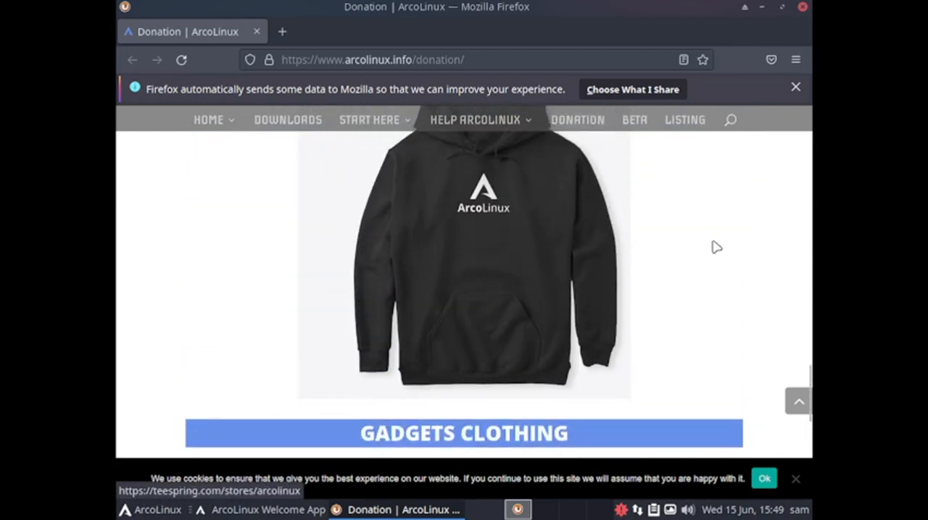
{"action": "scroll", "coordinate": [712, 251], "scroll_direction": "down", "scroll_amount": 3}
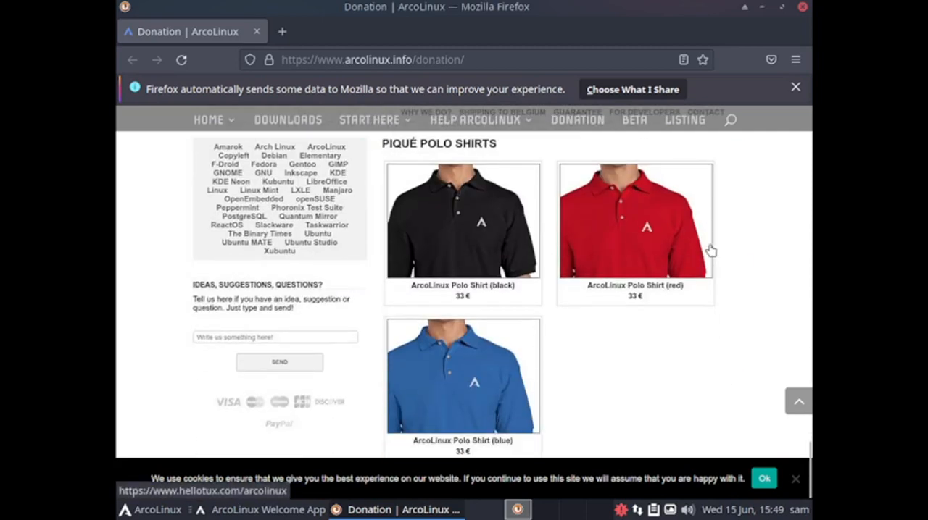
{"action": "scroll", "coordinate": [711, 250], "scroll_direction": "up", "scroll_amount": 8}
{"action": "scroll", "coordinate": [711, 251], "scroll_direction": "up", "scroll_amount": 3}
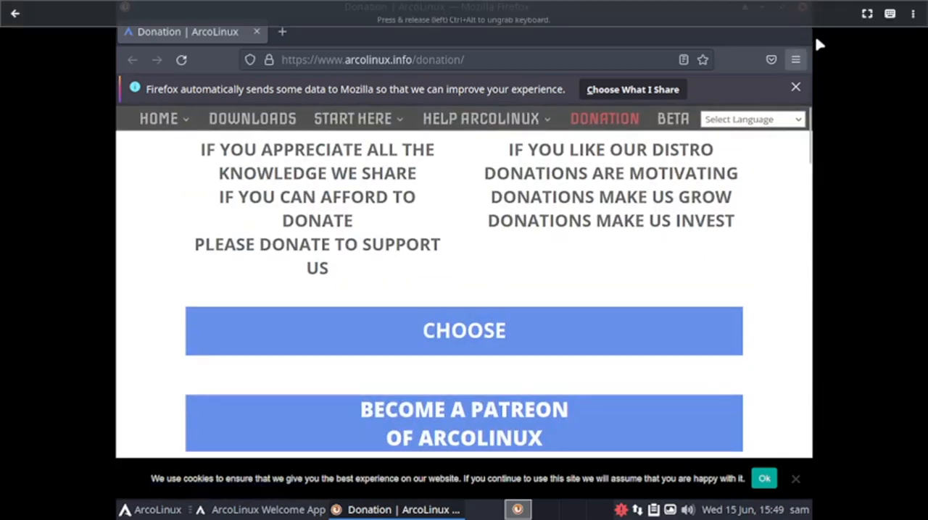
{"action": "left_click", "coordinate": [804, 8]}
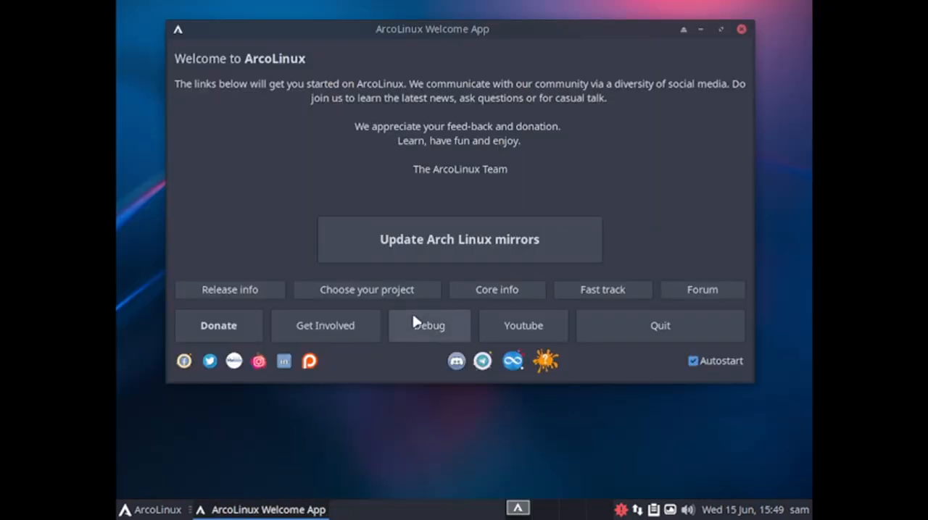
Open the Get Involved page from the Welcome App, read through the beta tester requirements and close the browser
{"action": "left_click", "coordinate": [347, 328]}
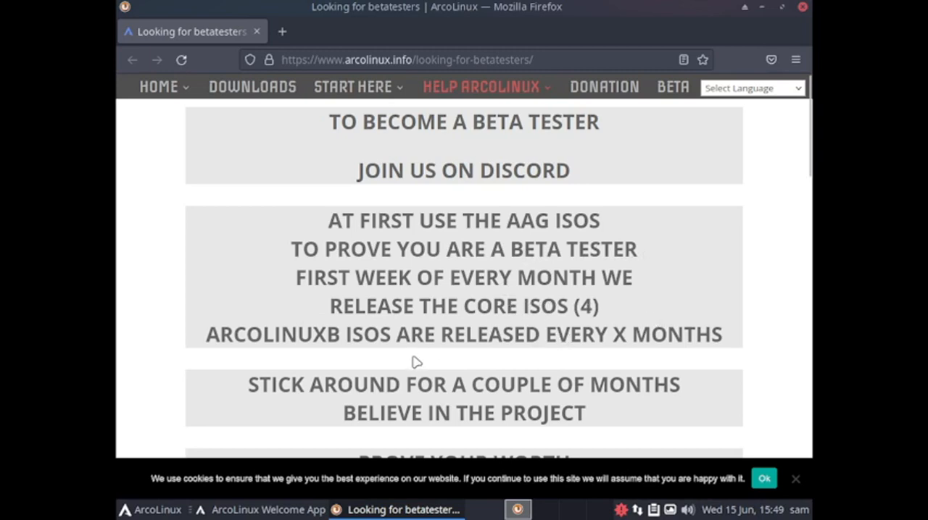
{"action": "scroll", "coordinate": [544, 367], "scroll_direction": "down", "scroll_amount": 3}
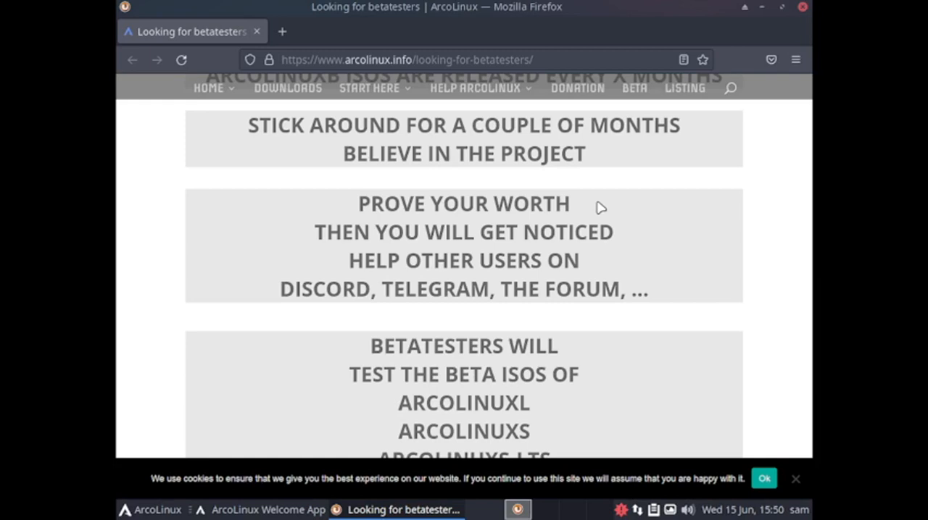
{"action": "scroll", "coordinate": [582, 308], "scroll_direction": "down", "scroll_amount": 3}
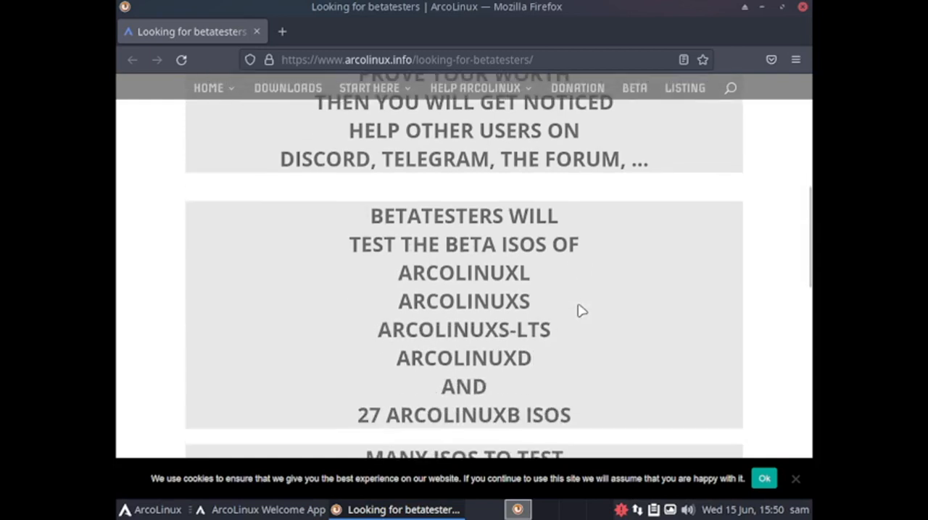
{"action": "scroll", "coordinate": [516, 331], "scroll_direction": "down", "scroll_amount": 5}
{"action": "scroll", "coordinate": [515, 330], "scroll_direction": "up", "scroll_amount": 5}
{"action": "scroll", "coordinate": [529, 371], "scroll_direction": "down", "scroll_amount": 3}
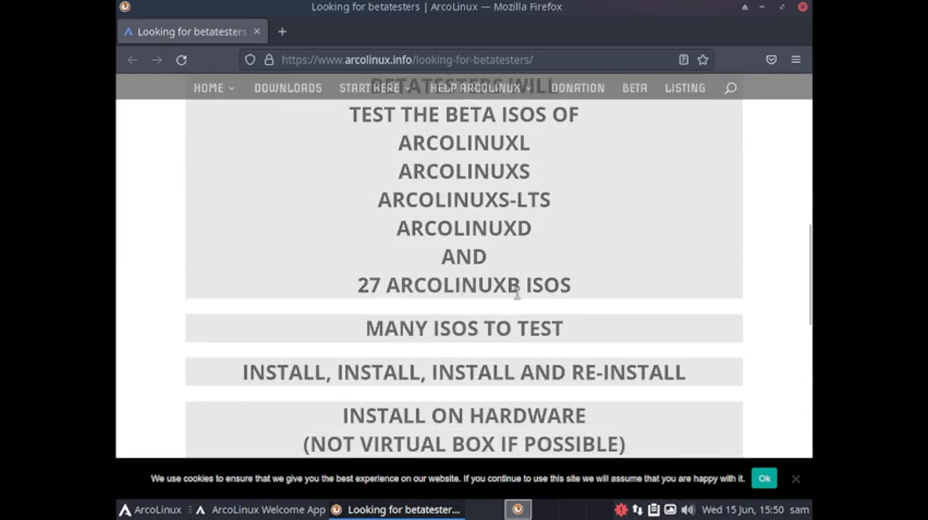
{"action": "scroll", "coordinate": [593, 297], "scroll_direction": "down", "scroll_amount": 12}
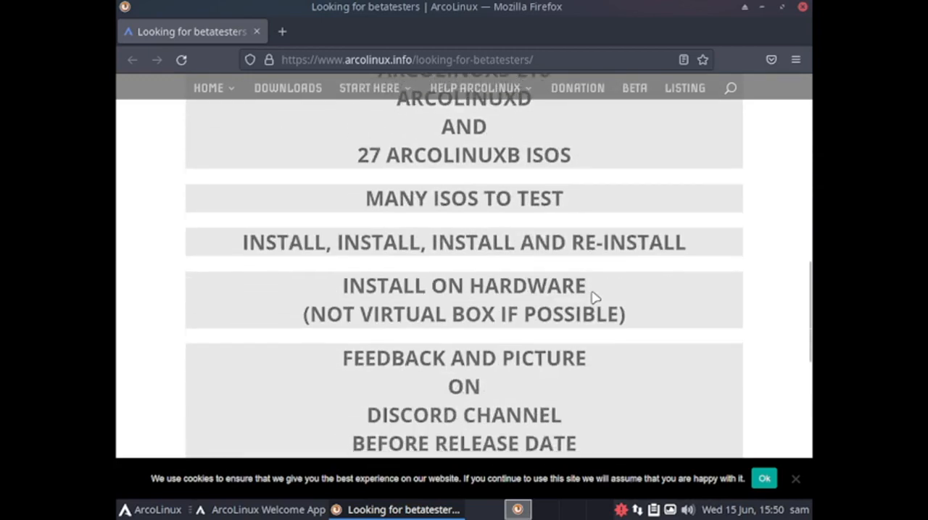
{"action": "scroll", "coordinate": [593, 297], "scroll_direction": "up", "scroll_amount": 10}
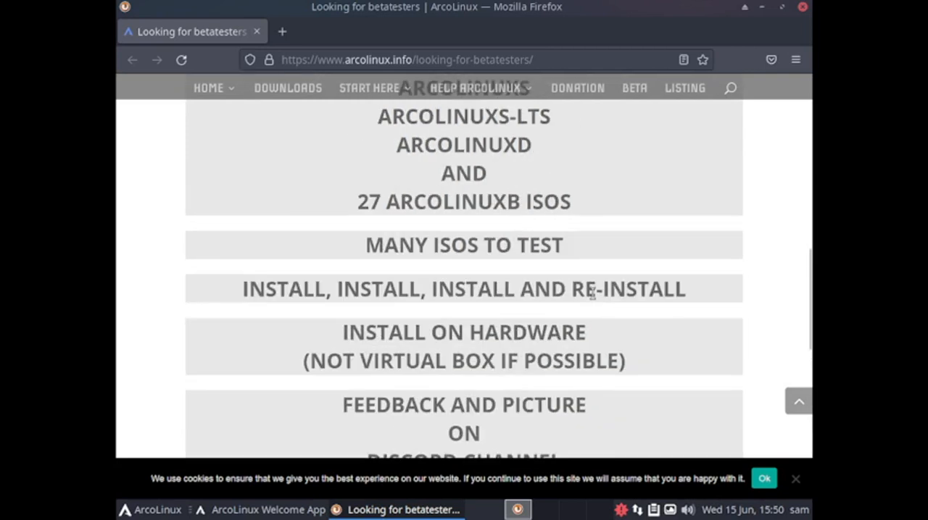
{"action": "scroll", "coordinate": [592, 292], "scroll_direction": "up", "scroll_amount": 3}
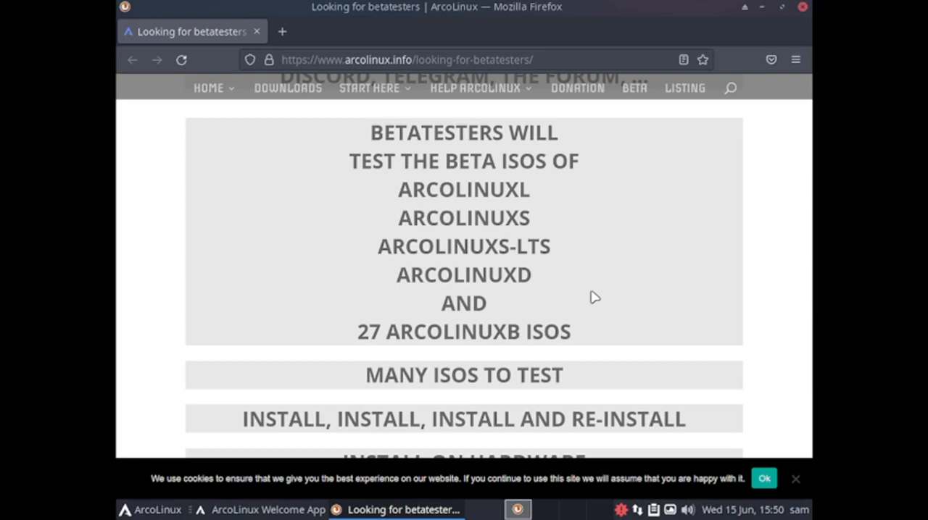
{"action": "scroll", "coordinate": [592, 297], "scroll_direction": "up", "scroll_amount": 10}
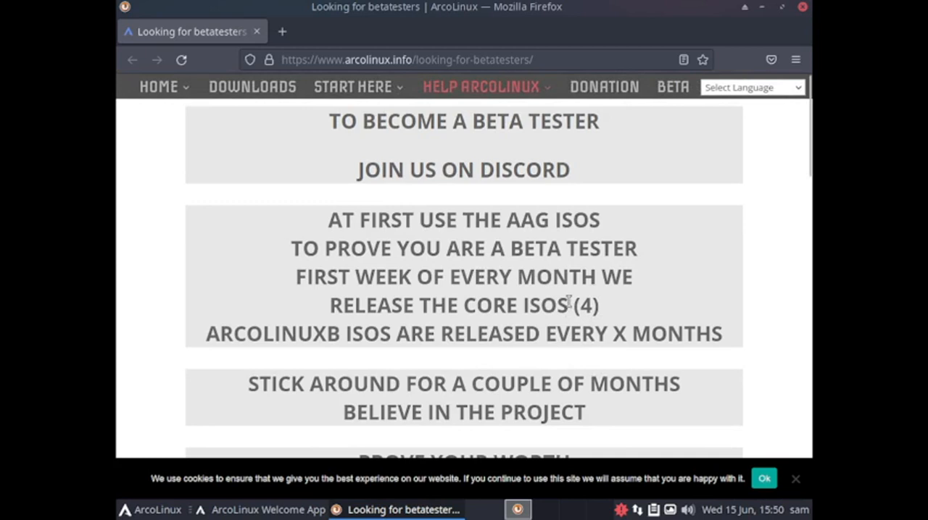
{"action": "left_click", "coordinate": [803, 6]}
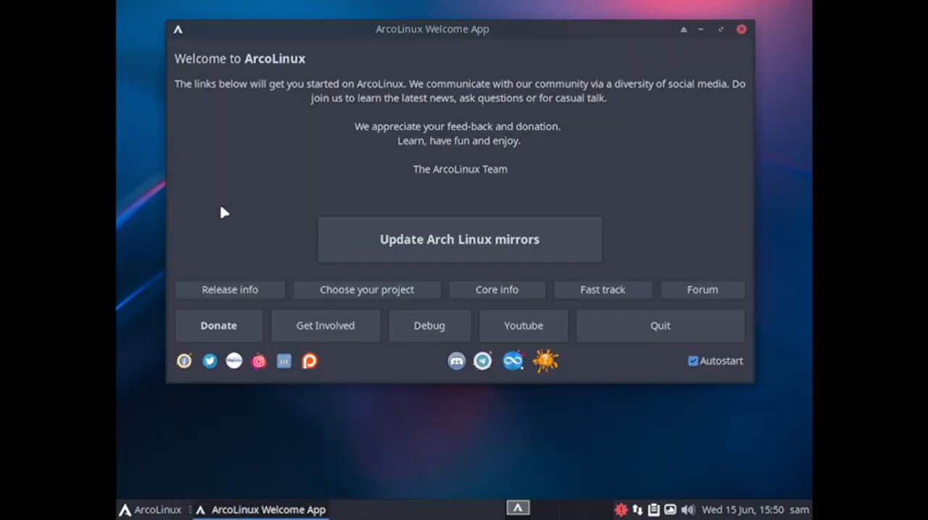
Open the ArcoLinux forum from the Welcome App, look over its board categories and close the browser
{"action": "left_click", "coordinate": [704, 296]}
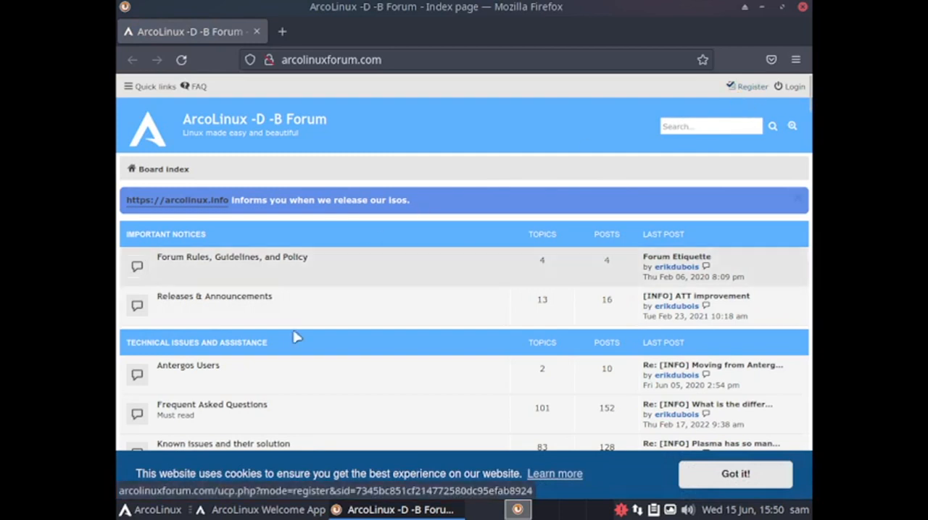
{"action": "scroll", "coordinate": [391, 313], "scroll_direction": "down", "scroll_amount": 3}
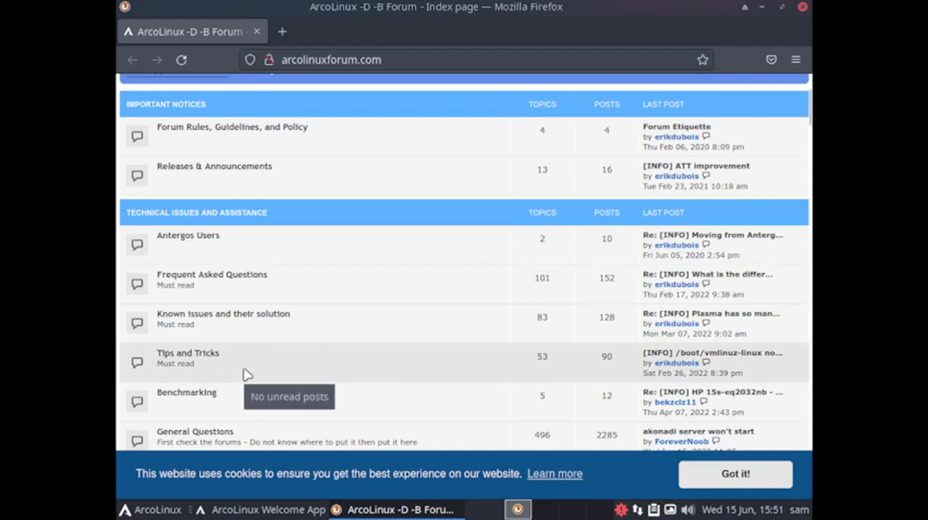
{"action": "scroll", "coordinate": [562, 367], "scroll_direction": "down", "scroll_amount": 10}
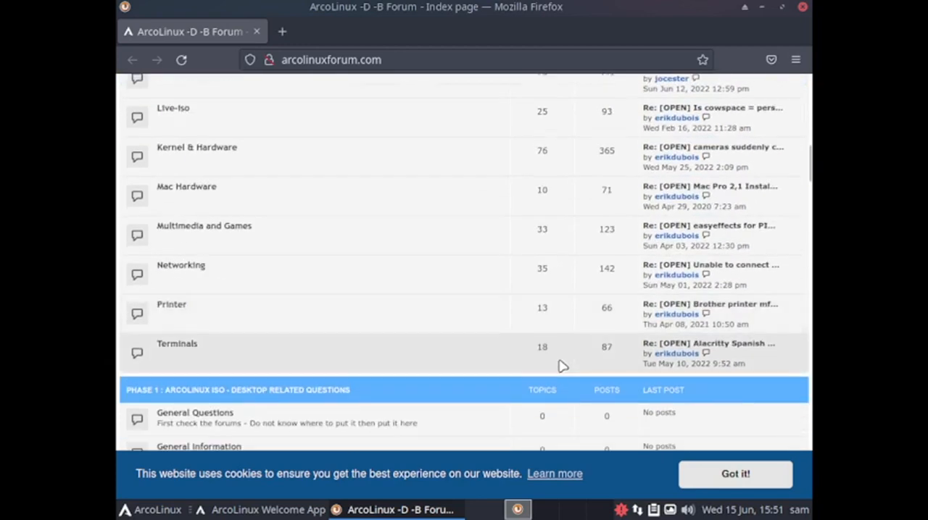
{"action": "scroll", "coordinate": [562, 366], "scroll_direction": "up", "scroll_amount": 10}
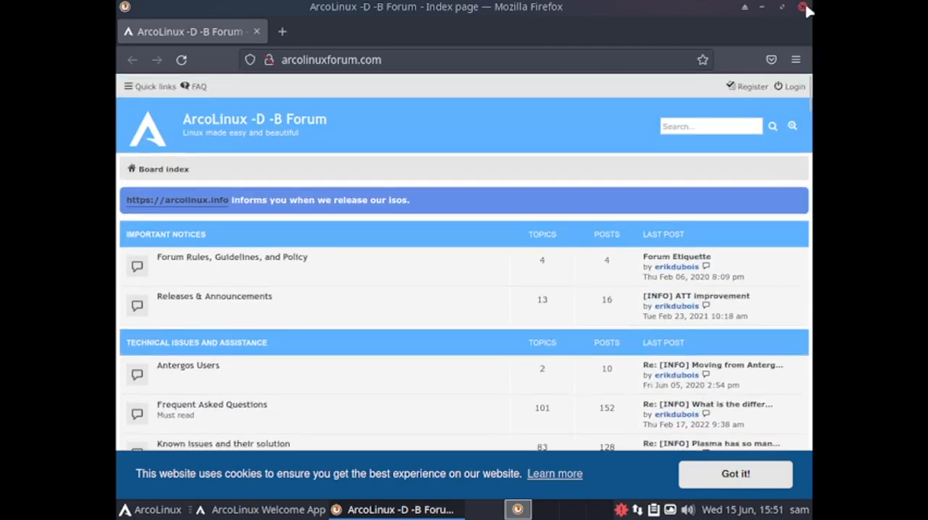
{"action": "left_click", "coordinate": [802, 7]}
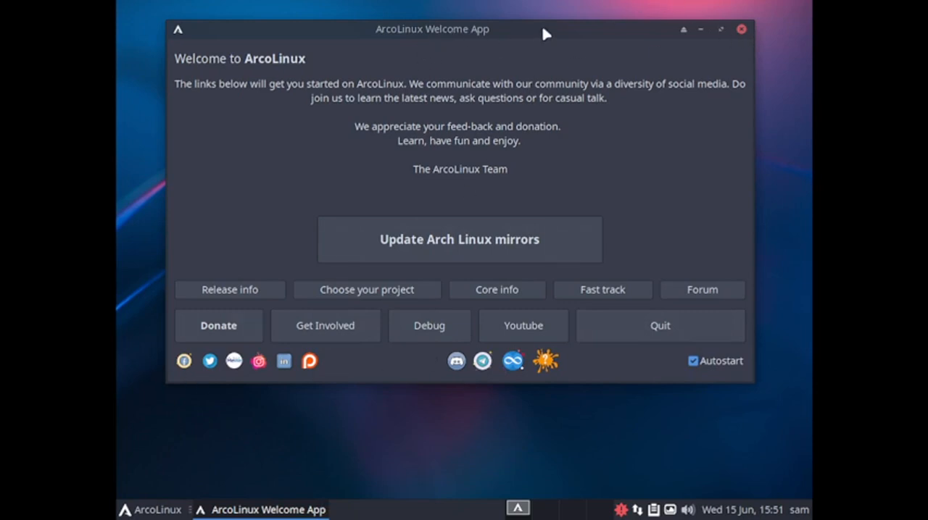
Close the Welcome App and examine the pending desktop application updates in Add/Remove Software, from Alacritty to Vivaldi
{"action": "left_click", "coordinate": [741, 31]}
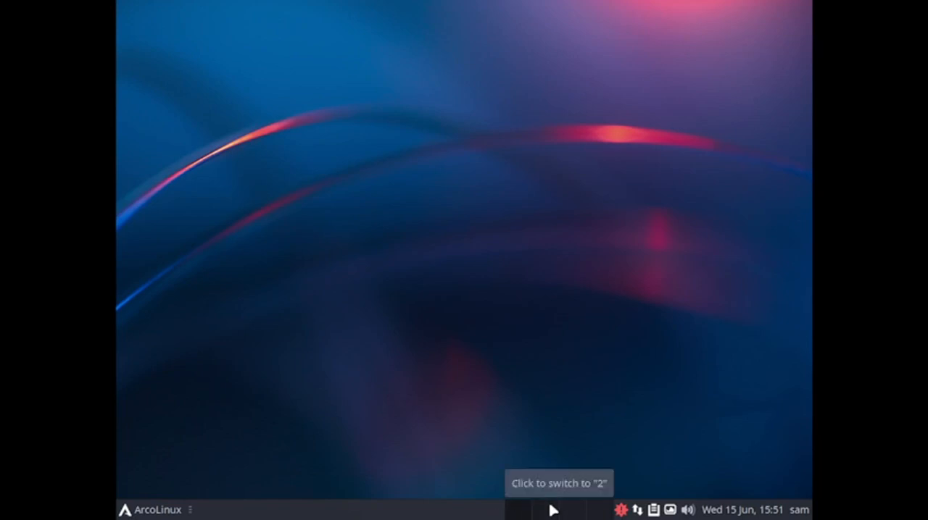
{"action": "left_click", "coordinate": [621, 511]}
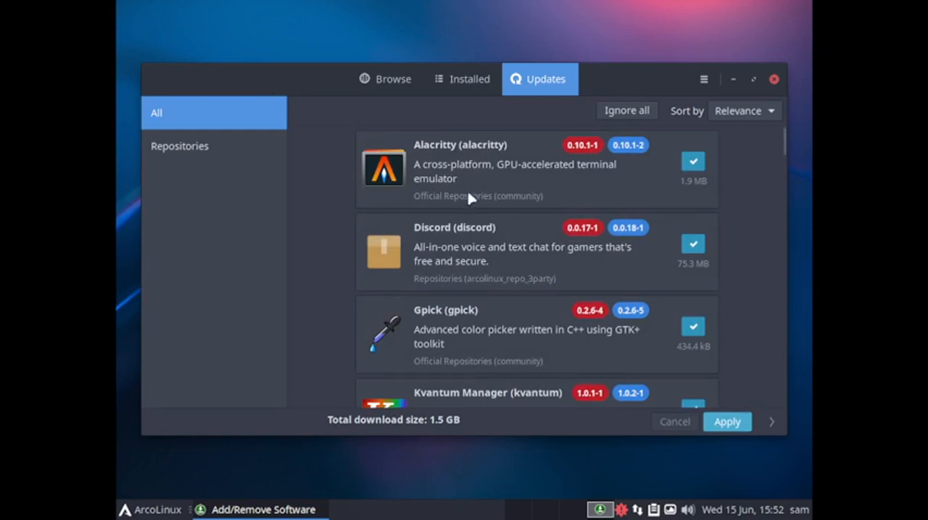
{"action": "scroll", "coordinate": [468, 290], "scroll_direction": "down", "scroll_amount": 1}
{"action": "scroll", "coordinate": [471, 324], "scroll_direction": "down", "scroll_amount": 4}
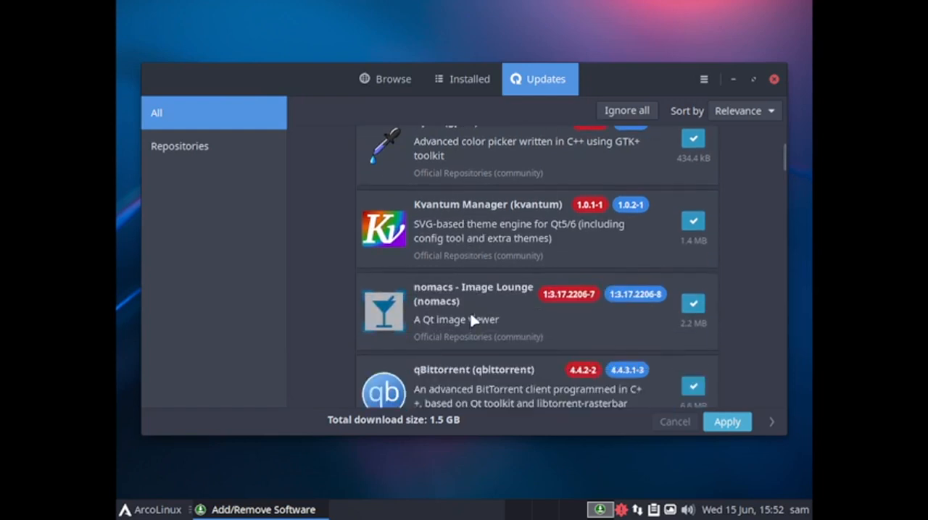
{"action": "scroll", "coordinate": [471, 321], "scroll_direction": "up", "scroll_amount": 5}
{"action": "scroll", "coordinate": [476, 303], "scroll_direction": "down", "scroll_amount": 4}
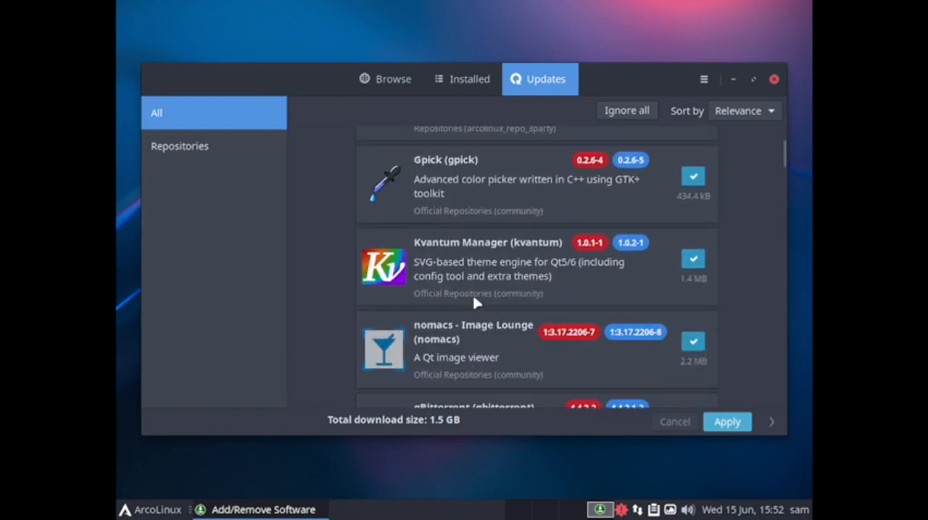
{"action": "scroll", "coordinate": [476, 302], "scroll_direction": "down", "scroll_amount": 2}
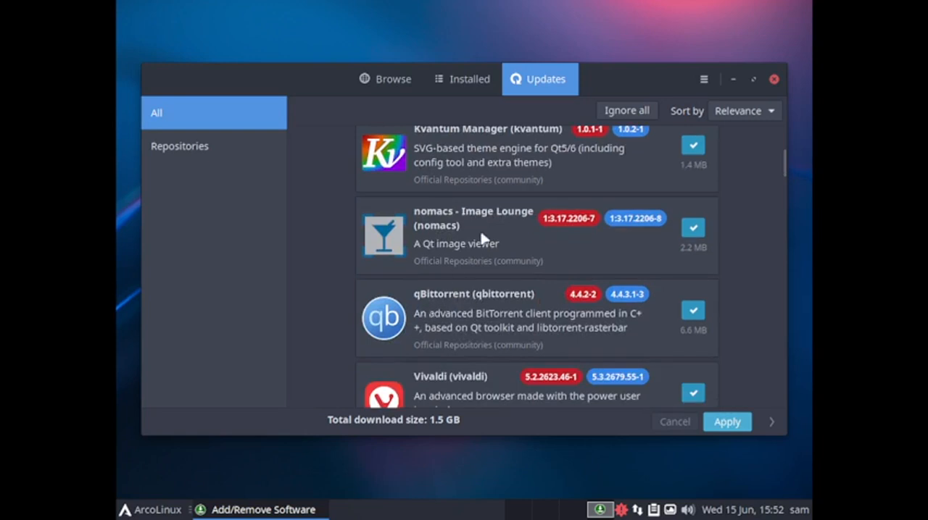
{"action": "scroll", "coordinate": [484, 238], "scroll_direction": "down", "scroll_amount": 3}
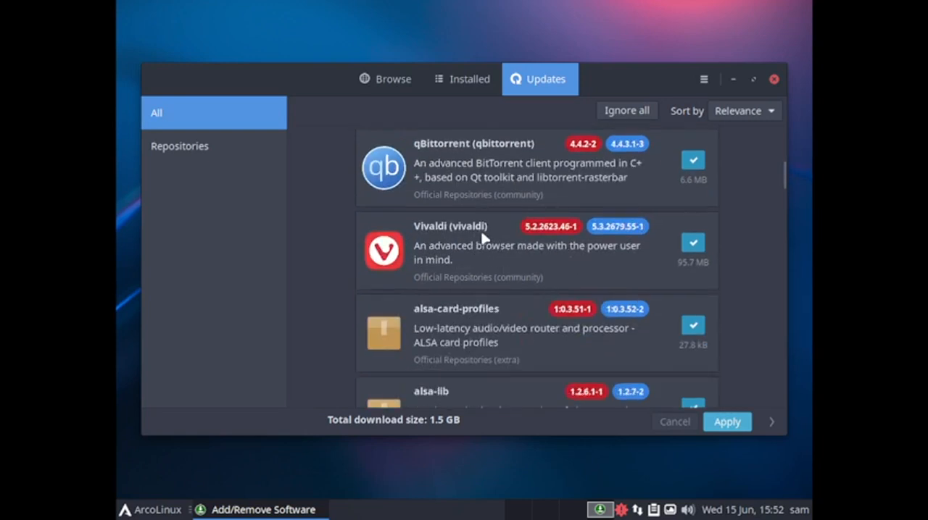
{"action": "scroll", "coordinate": [484, 237], "scroll_direction": "up", "scroll_amount": 8}
Look through the pending updates for the ALSA, Arch Linux and ArcoLinux configuration packages
{"action": "scroll", "coordinate": [483, 238], "scroll_direction": "down", "scroll_amount": 11}
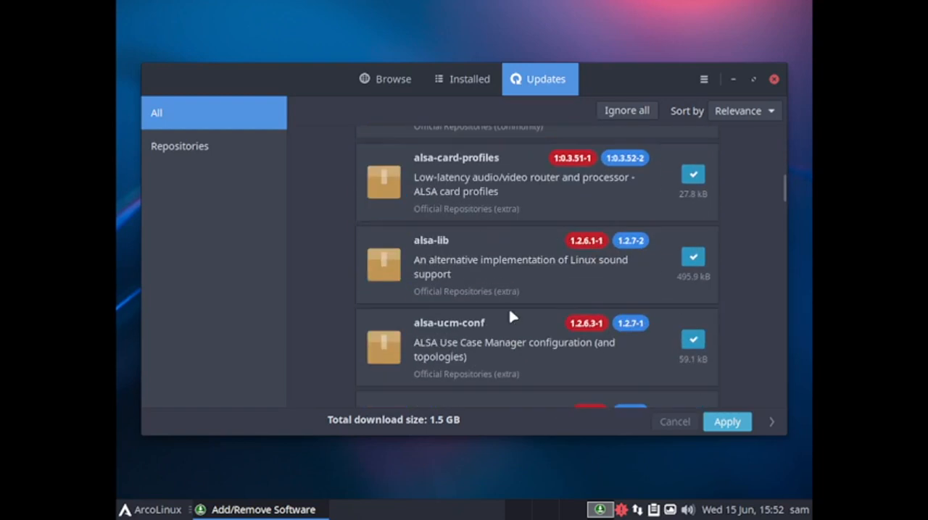
{"action": "scroll", "coordinate": [512, 317], "scroll_direction": "down", "scroll_amount": 5}
{"action": "scroll", "coordinate": [511, 313], "scroll_direction": "down", "scroll_amount": 3}
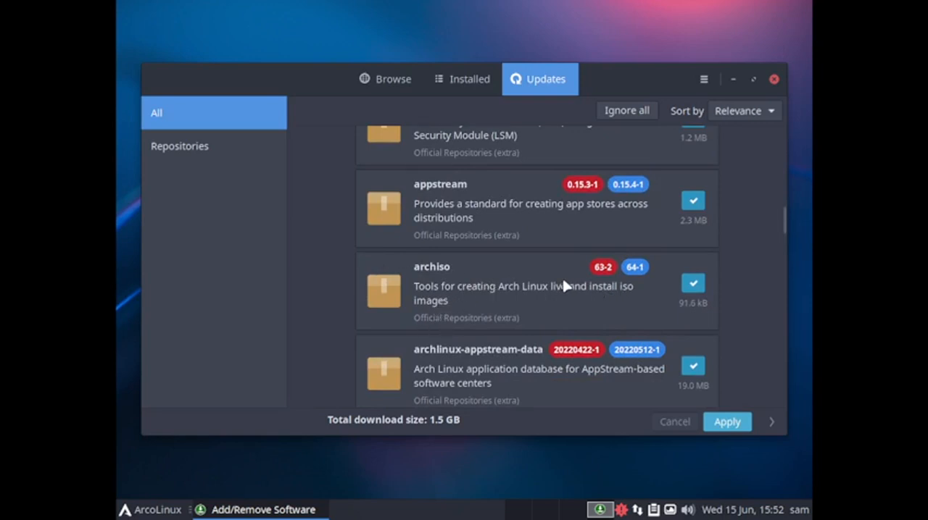
{"action": "scroll", "coordinate": [563, 286], "scroll_direction": "down", "scroll_amount": 3}
{"action": "scroll", "coordinate": [407, 304], "scroll_direction": "down", "scroll_amount": 6}
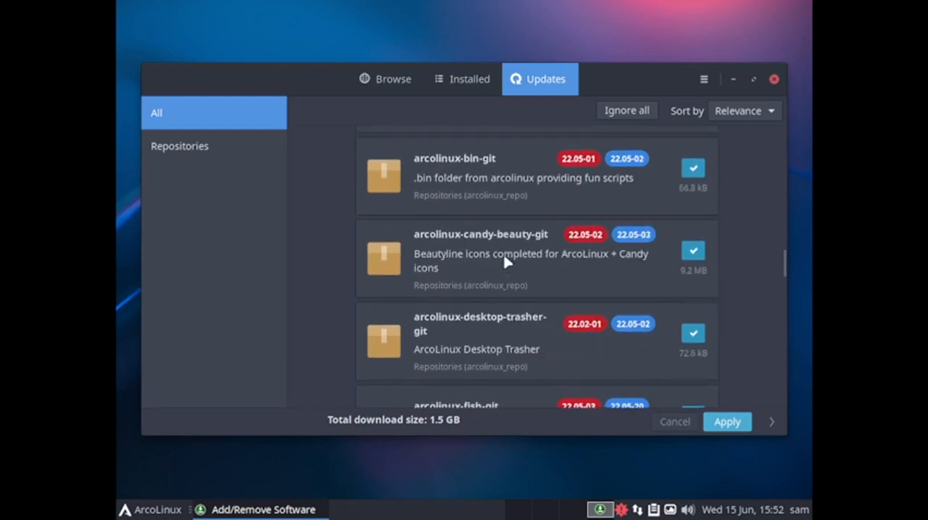
{"action": "scroll", "coordinate": [464, 186], "scroll_direction": "down", "scroll_amount": 7}
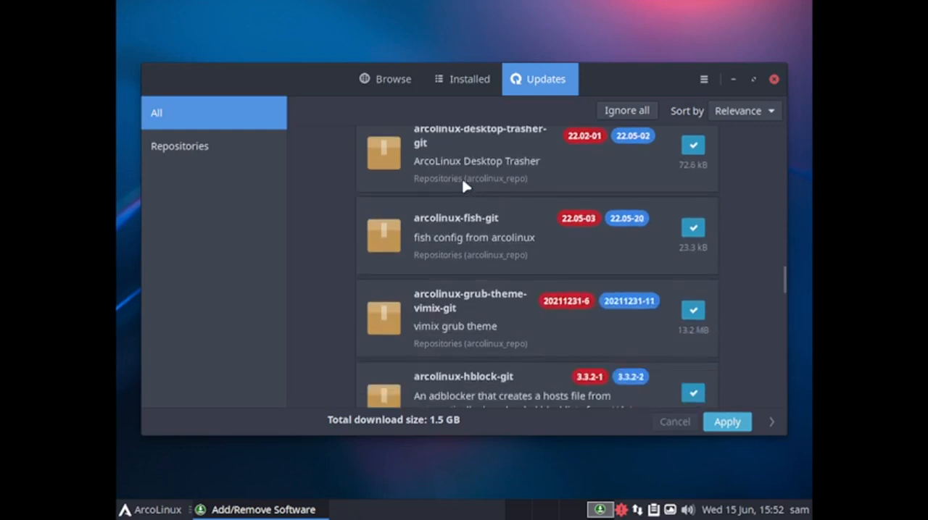
{"action": "scroll", "coordinate": [464, 186], "scroll_direction": "down", "scroll_amount": 2}
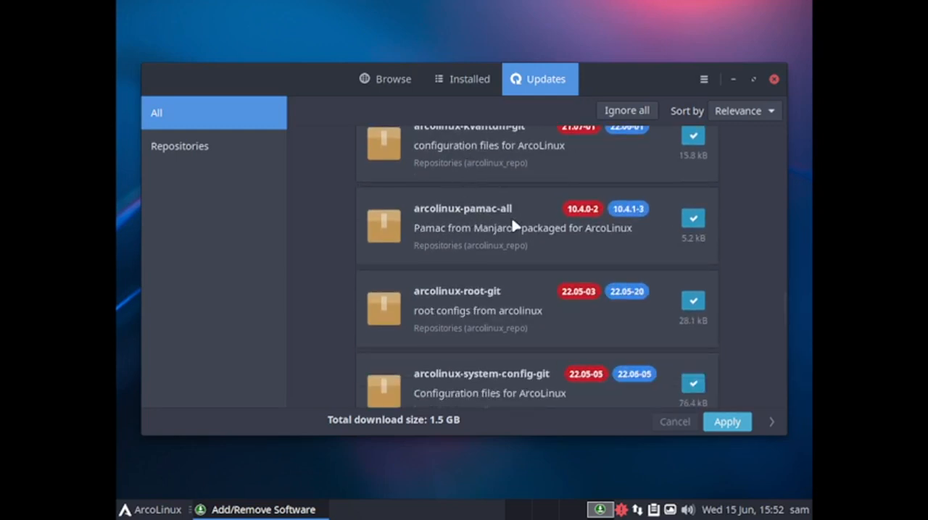
Browse further down the pending package updates, from the bat and bind packages to gcc and gegl
{"action": "scroll", "coordinate": [512, 226], "scroll_direction": "down", "scroll_amount": 10}
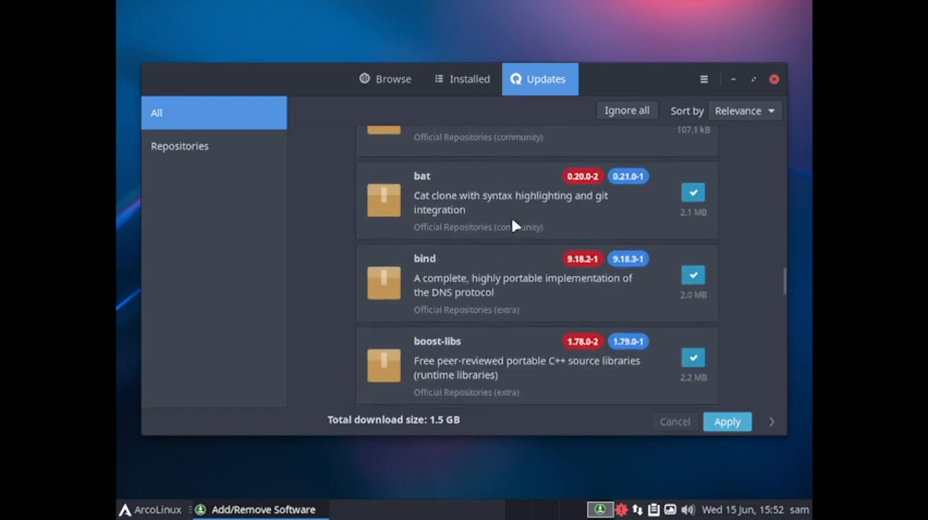
{"action": "scroll", "coordinate": [503, 348], "scroll_direction": "down", "scroll_amount": 3}
{"action": "scroll", "coordinate": [496, 345], "scroll_direction": "down", "scroll_amount": 1}
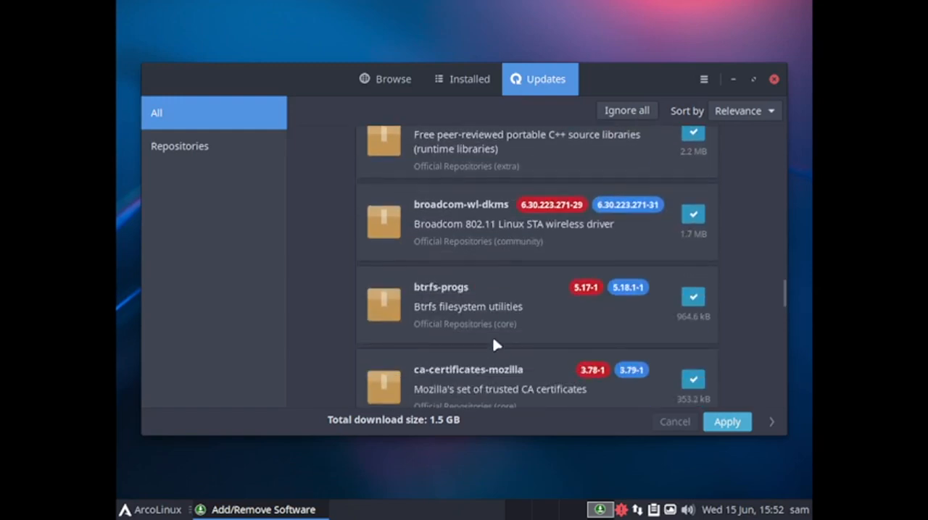
{"action": "scroll", "coordinate": [464, 299], "scroll_direction": "down", "scroll_amount": 3}
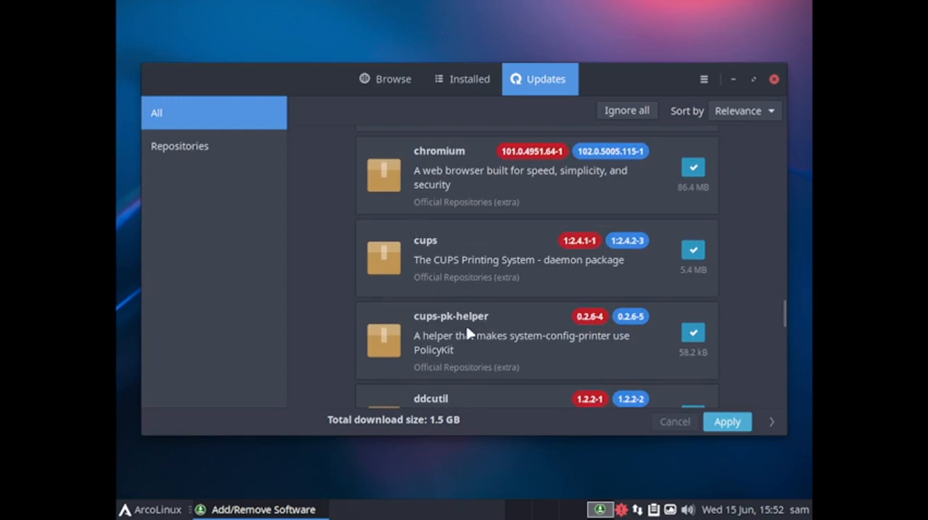
{"action": "scroll", "coordinate": [475, 328], "scroll_direction": "down", "scroll_amount": 6}
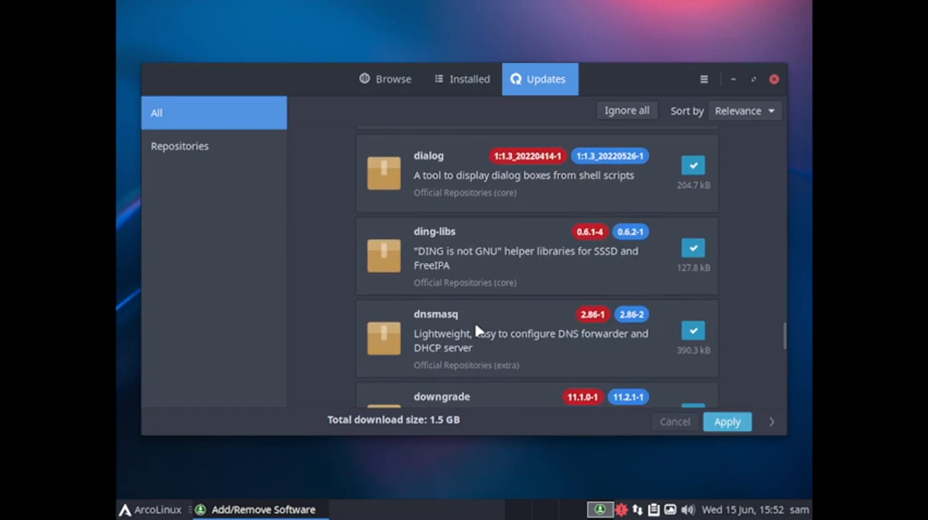
{"action": "scroll", "coordinate": [477, 331], "scroll_direction": "down", "scroll_amount": 1}
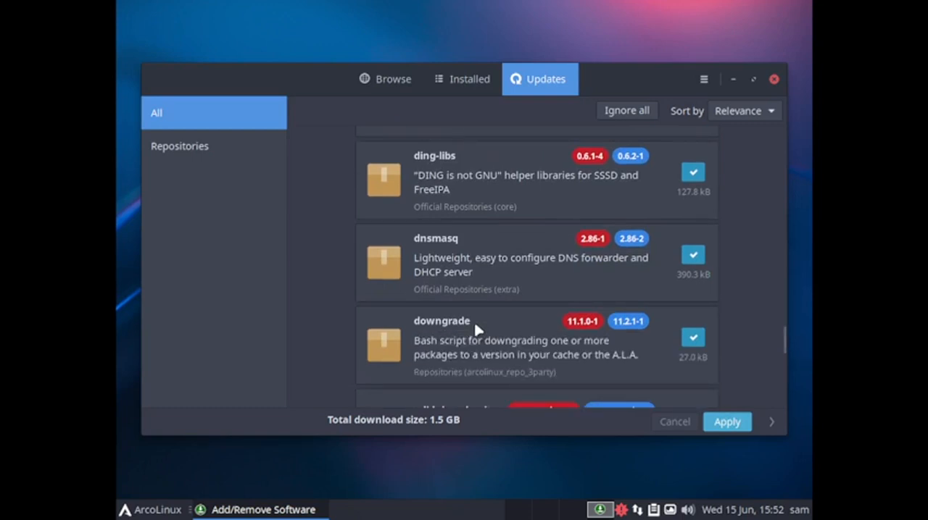
{"action": "scroll", "coordinate": [432, 337], "scroll_direction": "down", "scroll_amount": 2}
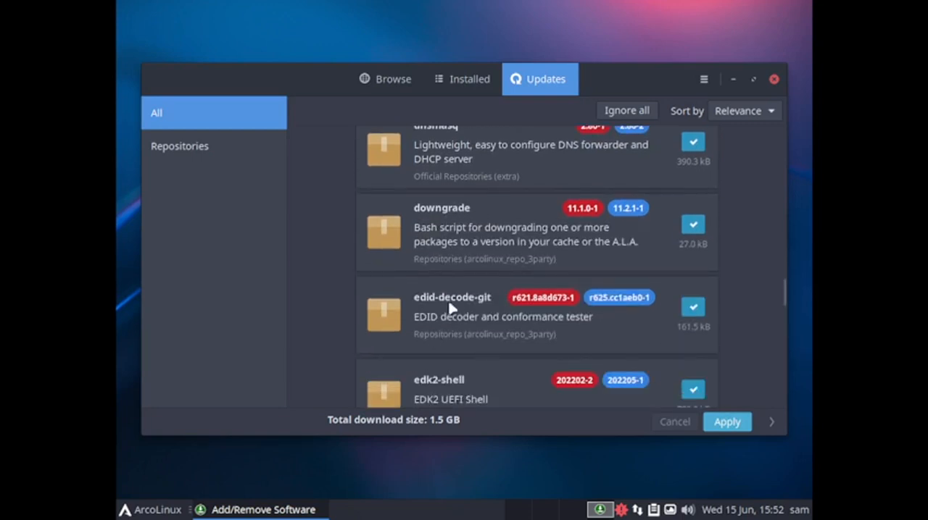
{"action": "scroll", "coordinate": [451, 311], "scroll_direction": "down", "scroll_amount": 2}
{"action": "scroll", "coordinate": [464, 334], "scroll_direction": "down", "scroll_amount": 3}
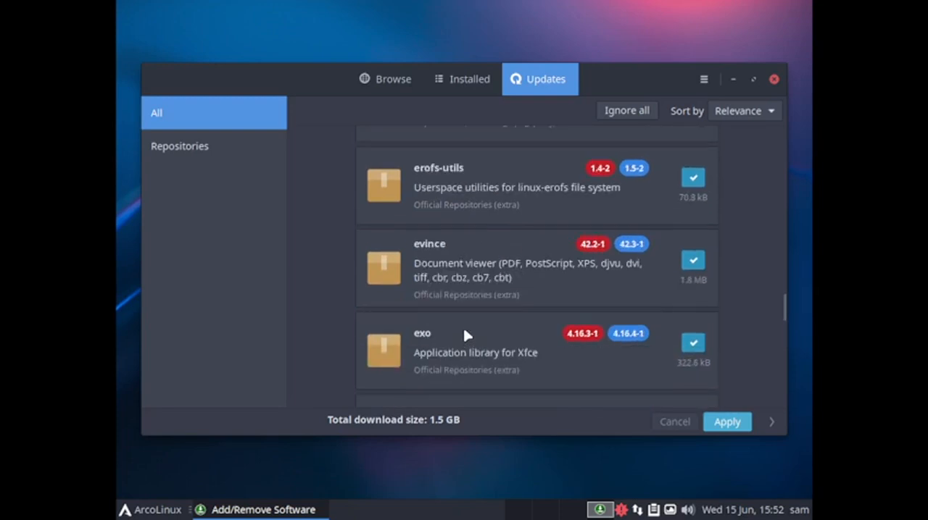
{"action": "scroll", "coordinate": [464, 332], "scroll_direction": "down", "scroll_amount": 2}
{"action": "scroll", "coordinate": [463, 333], "scroll_direction": "down", "scroll_amount": 4}
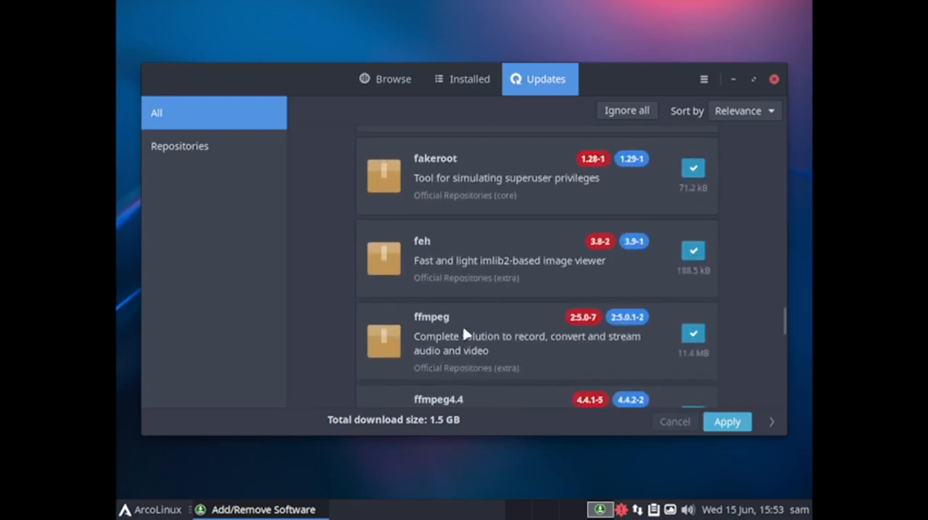
{"action": "scroll", "coordinate": [463, 332], "scroll_direction": "up", "scroll_amount": 2}
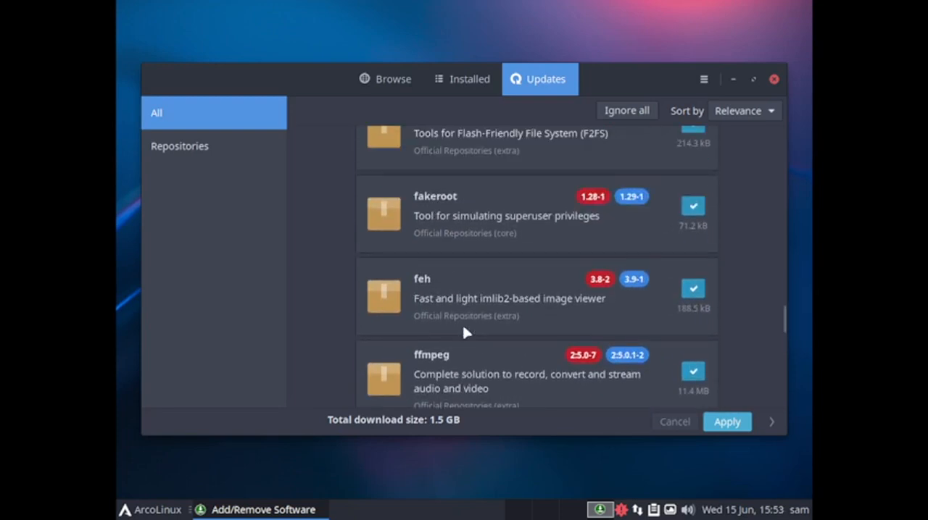
{"action": "scroll", "coordinate": [465, 332], "scroll_direction": "down", "scroll_amount": 18}
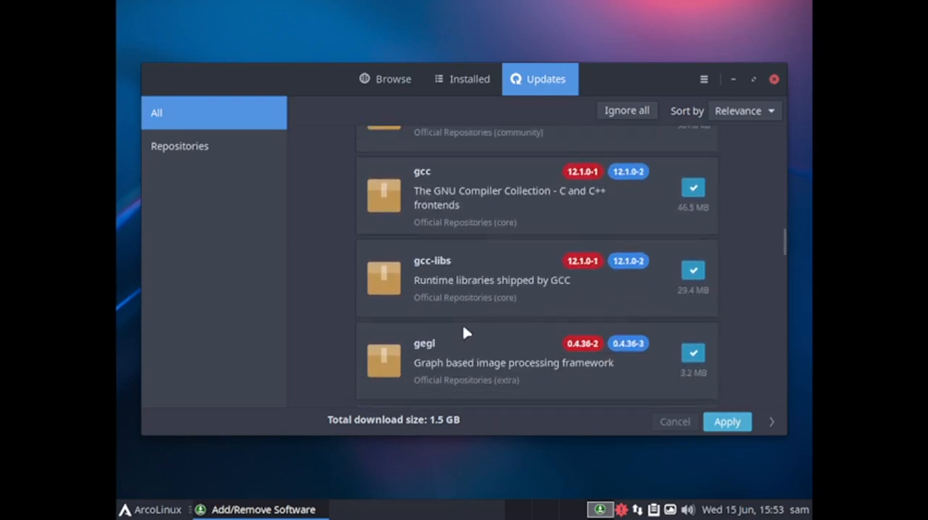
Look through the pending updates from the GNOME desktop packages to graphicsmagick, graphviz and the GStreamer plugins
{"action": "scroll", "coordinate": [465, 333], "scroll_direction": "down", "scroll_amount": 10}
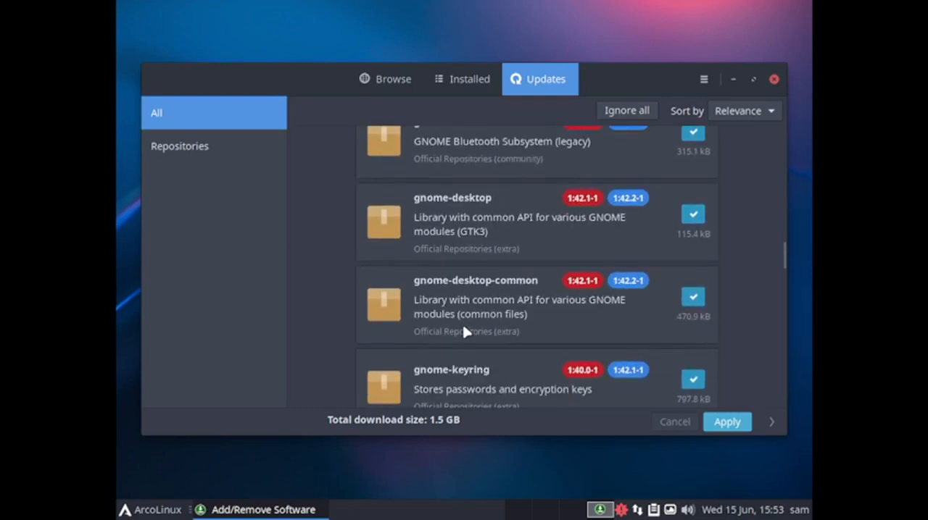
{"action": "scroll", "coordinate": [465, 331], "scroll_direction": "down", "scroll_amount": 5}
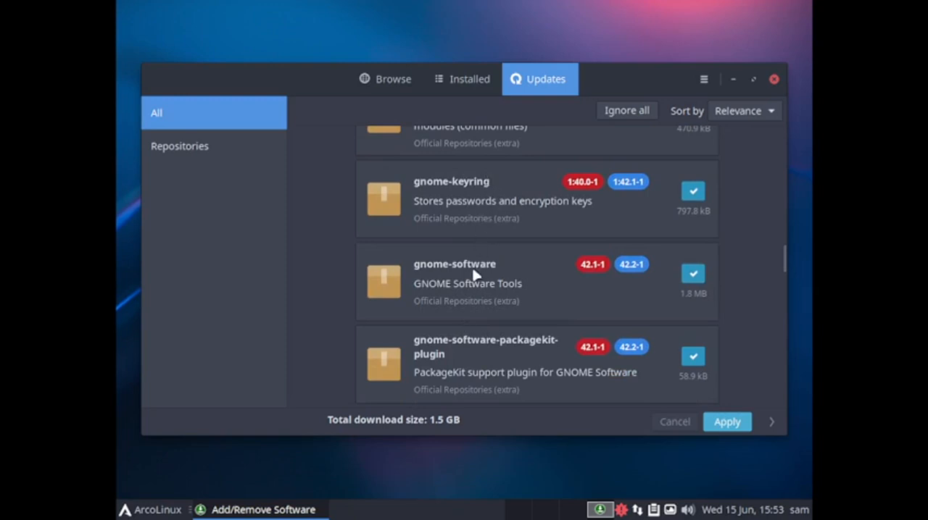
{"action": "scroll", "coordinate": [475, 279], "scroll_direction": "down", "scroll_amount": 1}
{"action": "scroll", "coordinate": [500, 323], "scroll_direction": "down", "scroll_amount": 8}
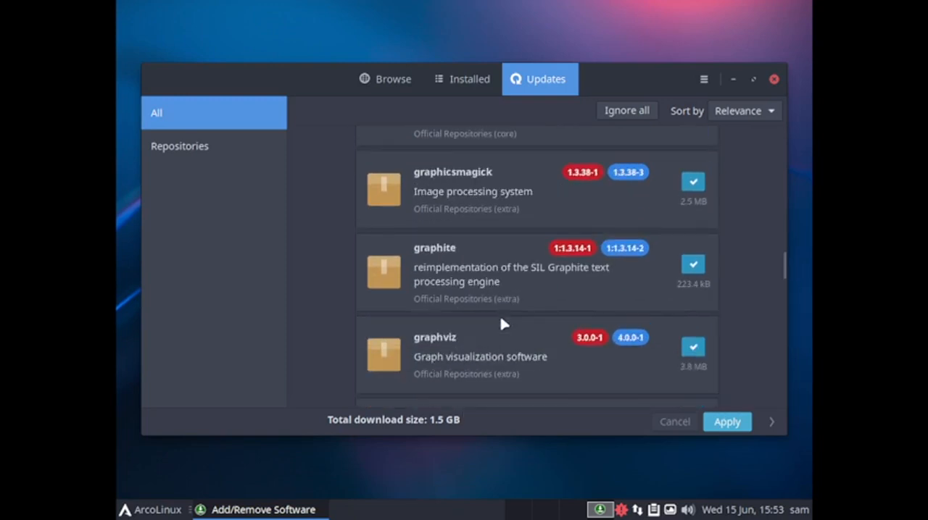
{"action": "scroll", "coordinate": [502, 323], "scroll_direction": "down", "scroll_amount": 10}
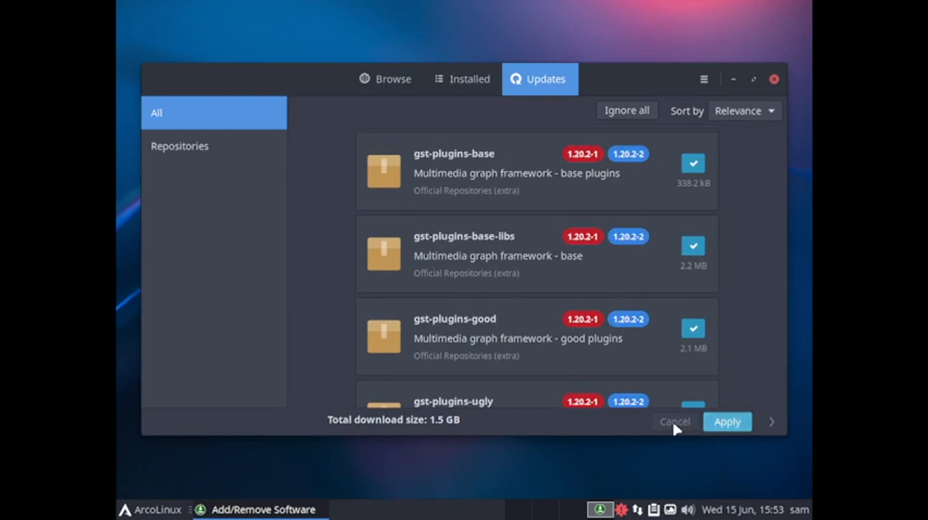
Review the installed packages under the Explicitly installed, Orphans and Foreign filters, and return to the list of all installed packages
{"action": "left_click", "coordinate": [458, 87]}
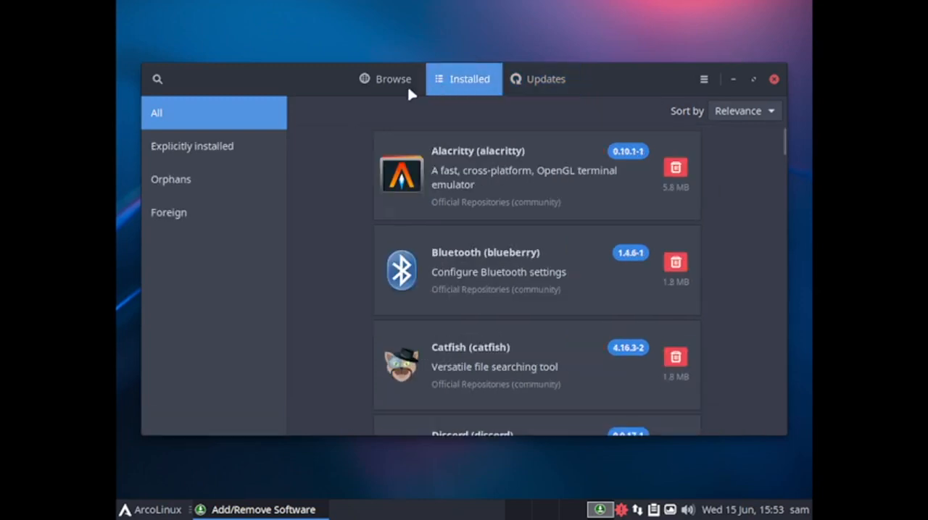
{"action": "left_click", "coordinate": [221, 148]}
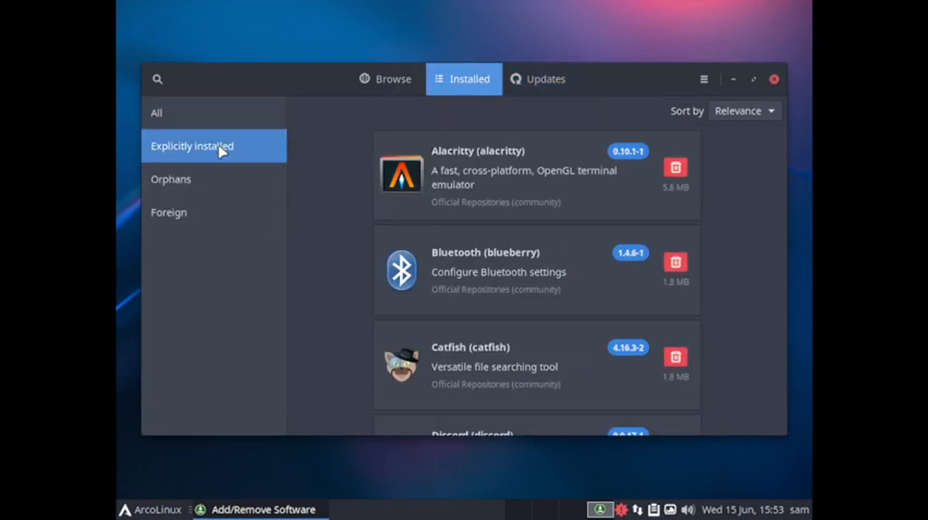
{"action": "left_click", "coordinate": [186, 183]}
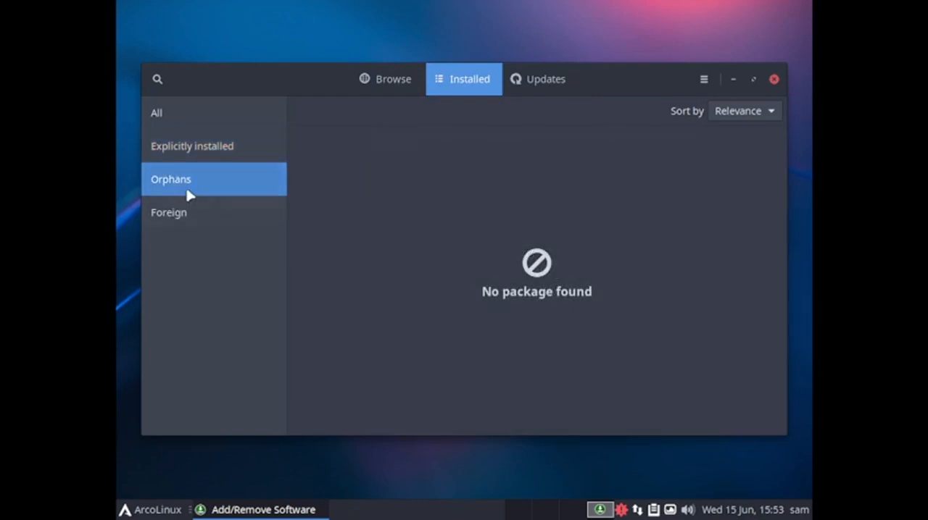
{"action": "left_click", "coordinate": [180, 227]}
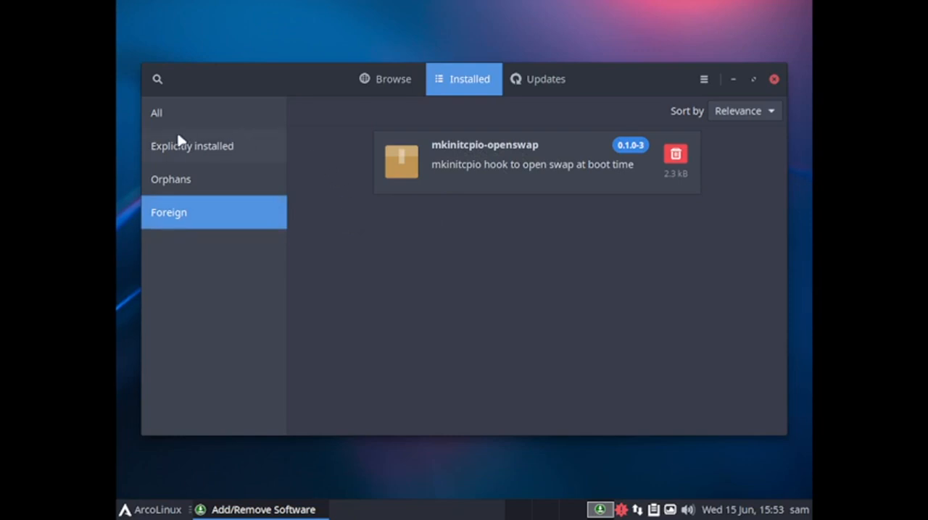
{"action": "left_click", "coordinate": [190, 108]}
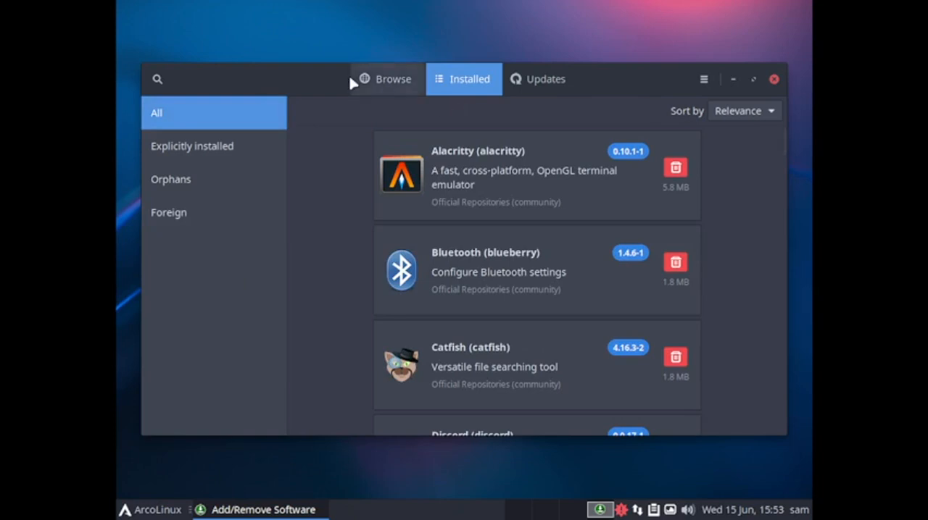
Browse the available software in a maximized window, going through the categories from Photo & Video to Development
{"action": "left_click", "coordinate": [378, 91]}
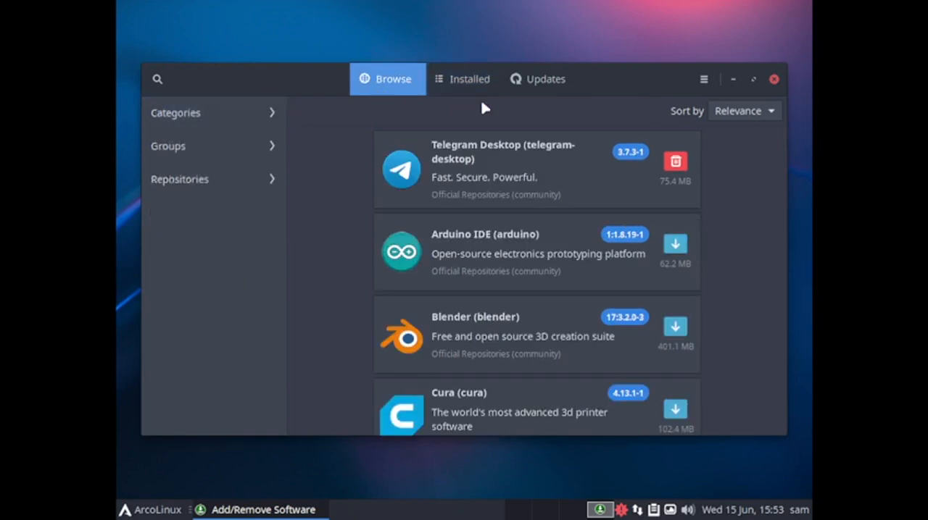
{"action": "double_click", "coordinate": [618, 85]}
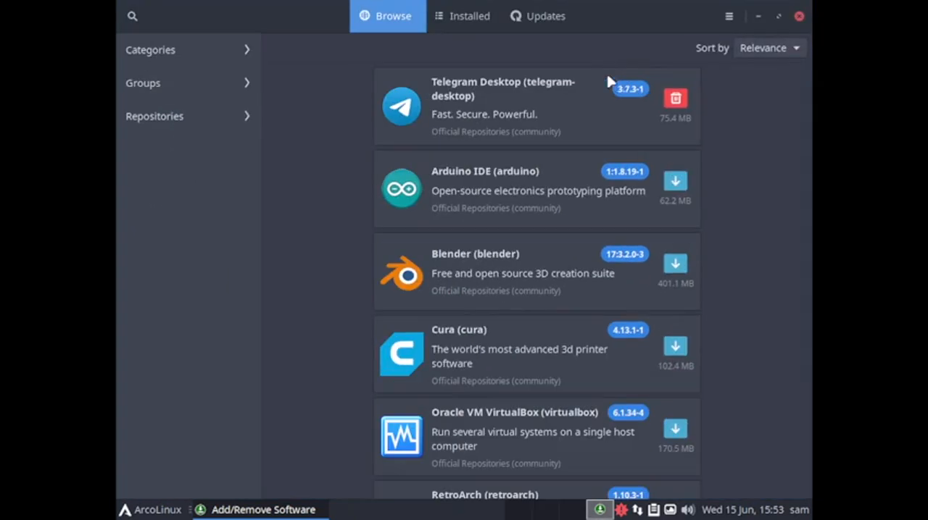
{"action": "left_click", "coordinate": [182, 58]}
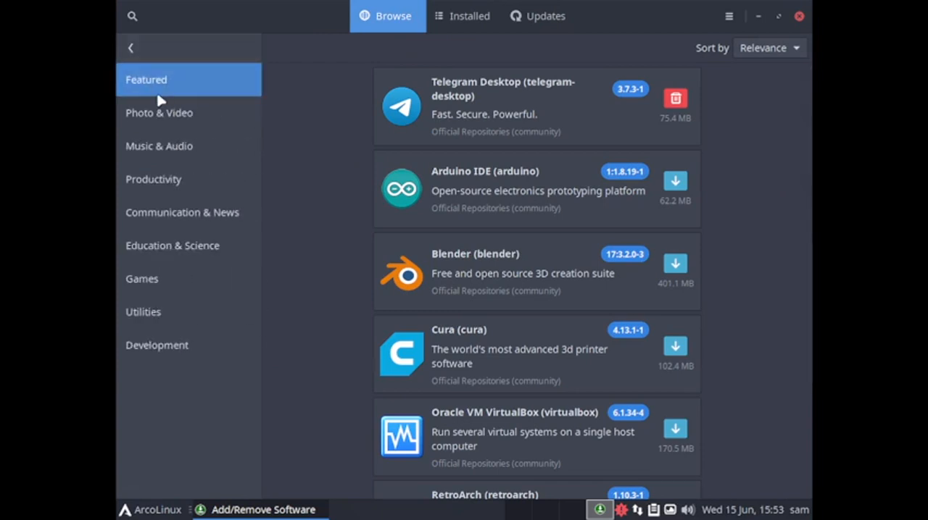
{"action": "left_click", "coordinate": [160, 123]}
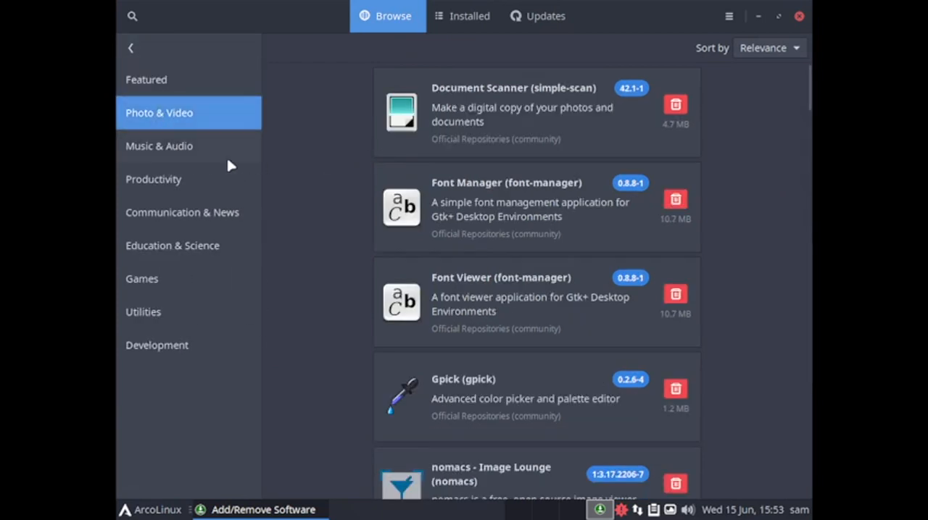
{"action": "left_click", "coordinate": [191, 156]}
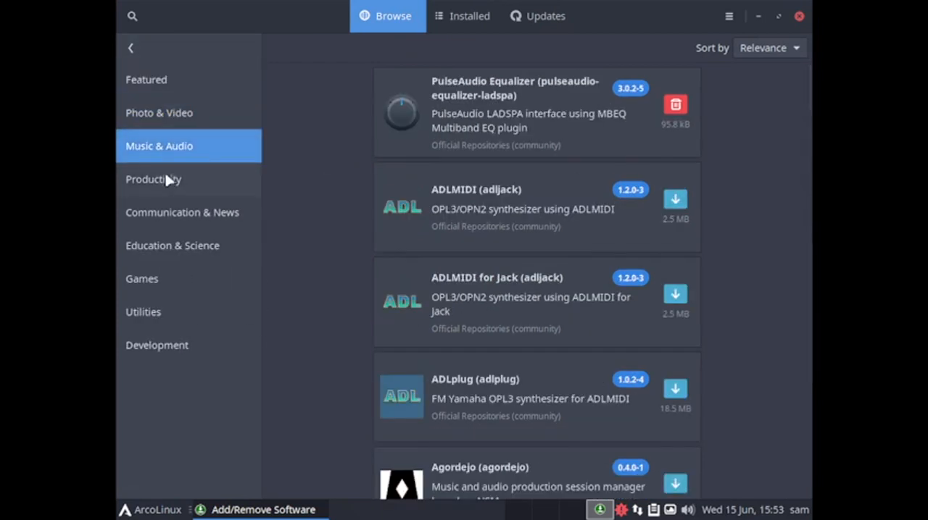
{"action": "left_click", "coordinate": [168, 178]}
{"action": "left_click", "coordinate": [153, 213]}
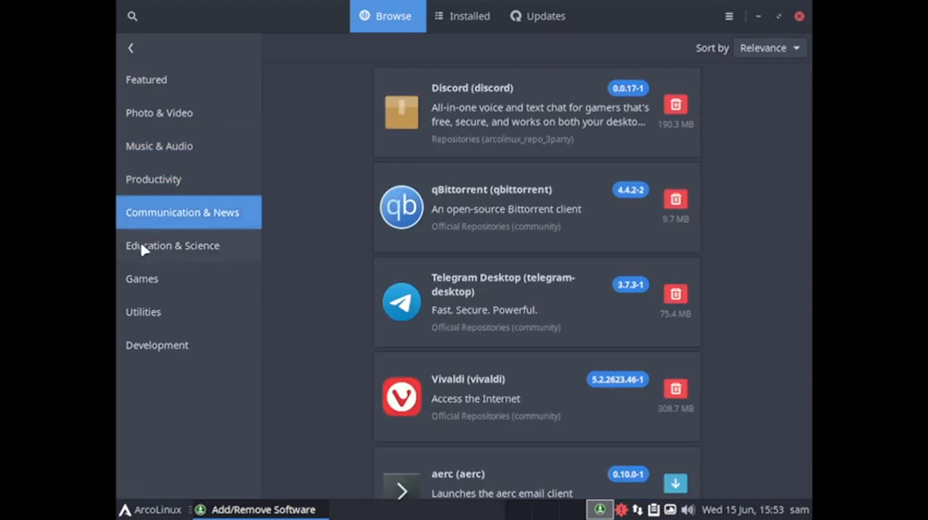
{"action": "left_click", "coordinate": [140, 251]}
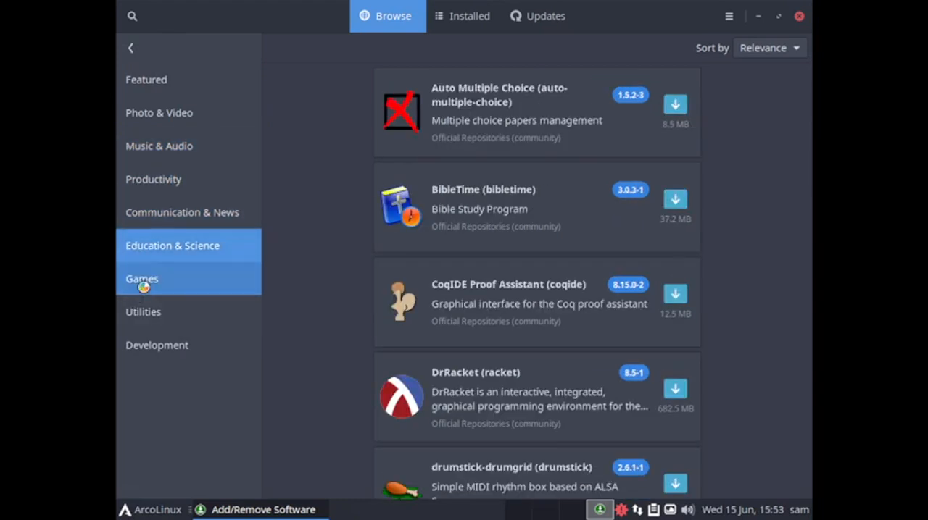
{"action": "left_click", "coordinate": [145, 286]}
{"action": "left_click", "coordinate": [155, 313]}
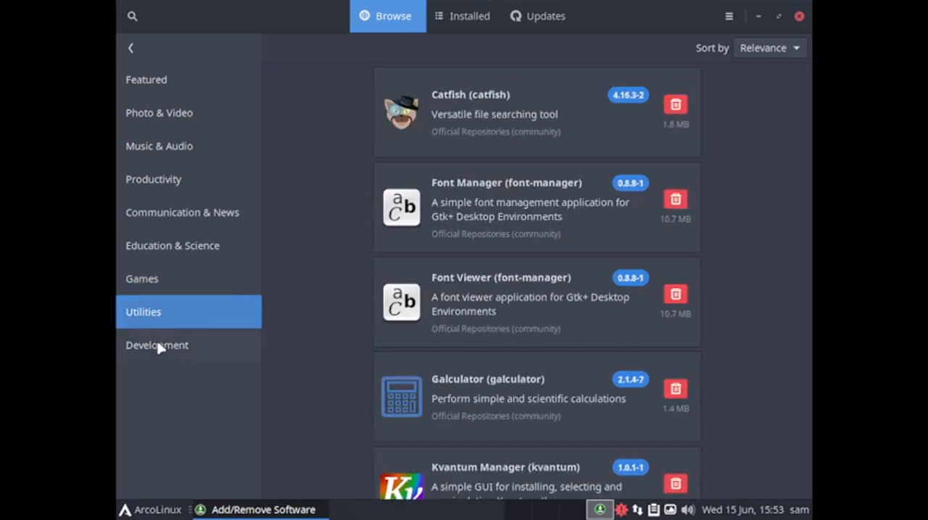
{"action": "left_click", "coordinate": [158, 347]}
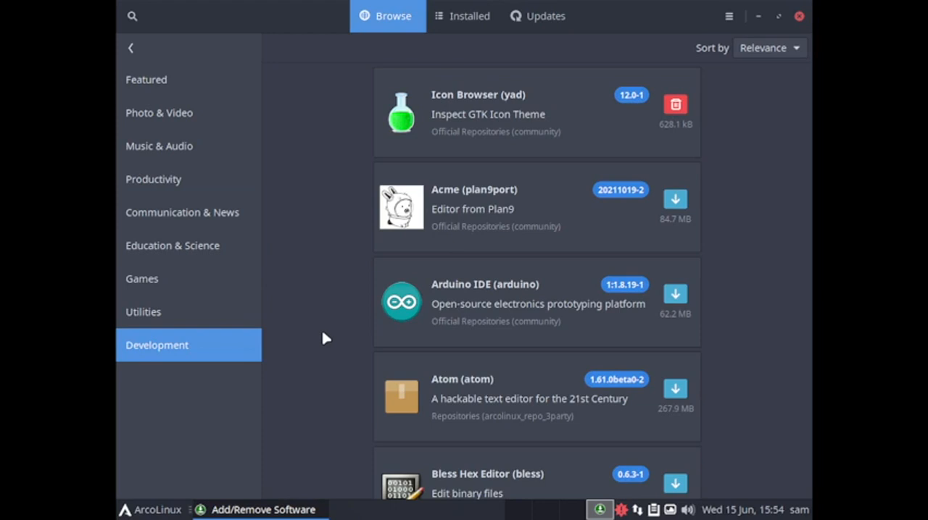
Leave the category list and look through the development applications, from Code::Blocks and Geany to Godot Engine
{"action": "left_click", "coordinate": [131, 50]}
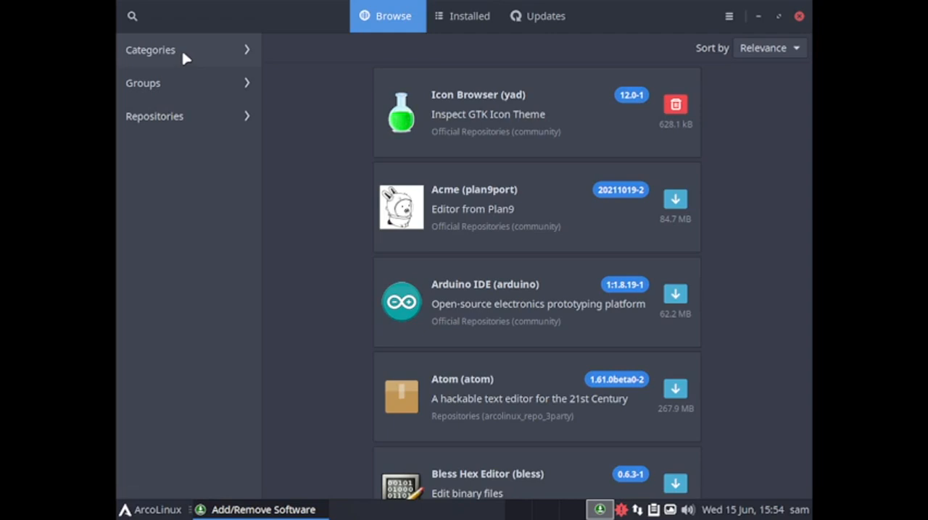
{"action": "scroll", "coordinate": [508, 358], "scroll_direction": "down", "scroll_amount": 15}
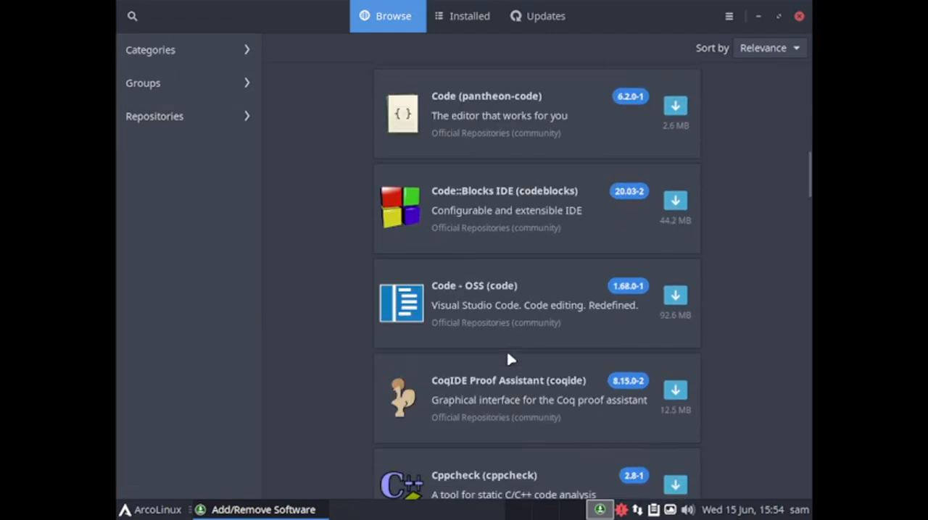
{"action": "scroll", "coordinate": [508, 358], "scroll_direction": "down", "scroll_amount": 10}
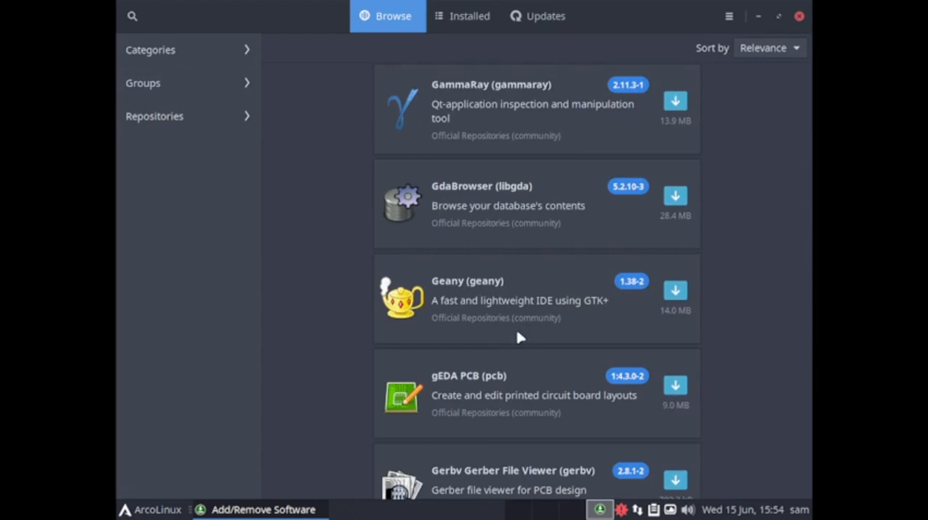
{"action": "scroll", "coordinate": [710, 342], "scroll_direction": "down", "scroll_amount": 10}
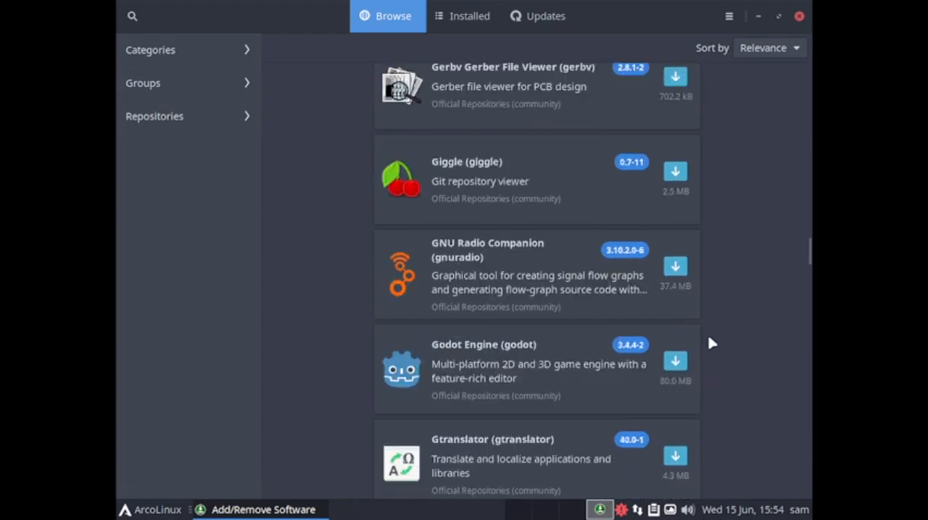
Open the repositories list and examine the packages in the extra repository, from the ALSA packages to chromium
{"action": "left_click", "coordinate": [211, 127]}
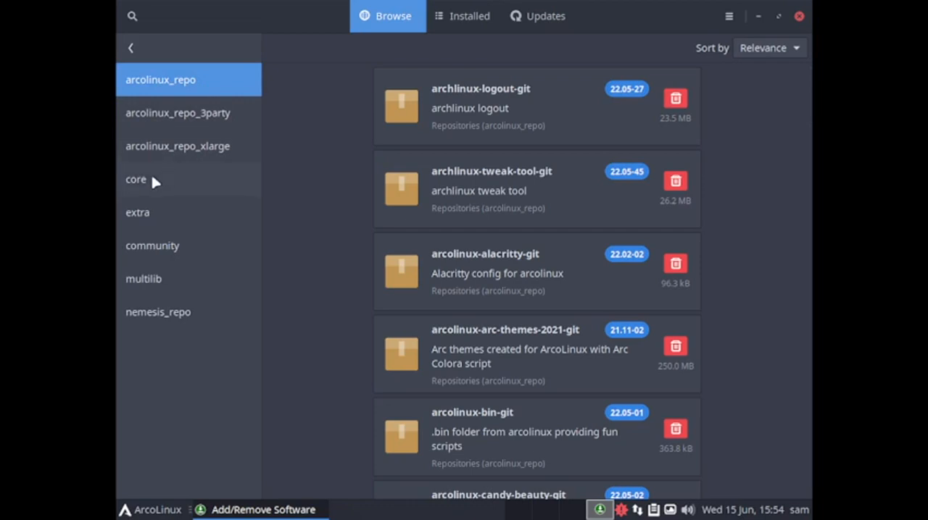
{"action": "left_click", "coordinate": [148, 217]}
{"action": "scroll", "coordinate": [709, 170], "scroll_direction": "down", "scroll_amount": 8}
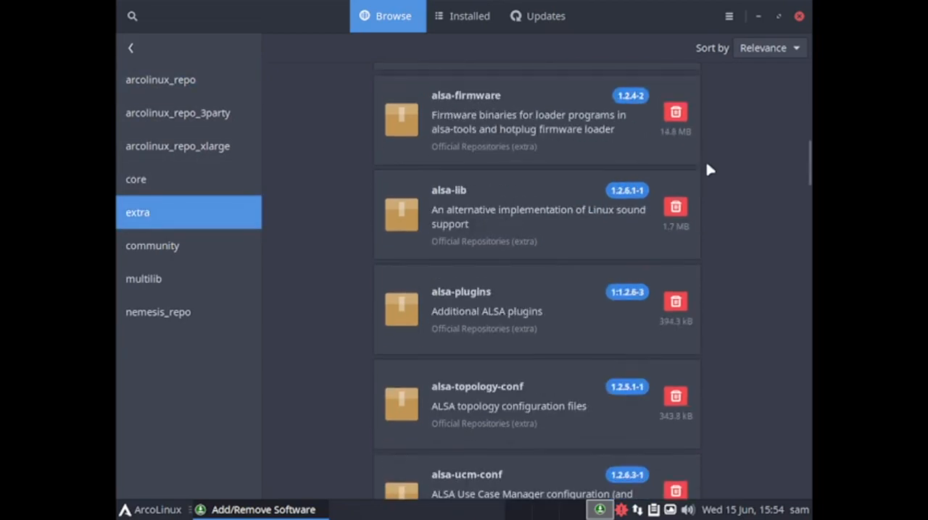
{"action": "scroll", "coordinate": [709, 169], "scroll_direction": "down", "scroll_amount": 20}
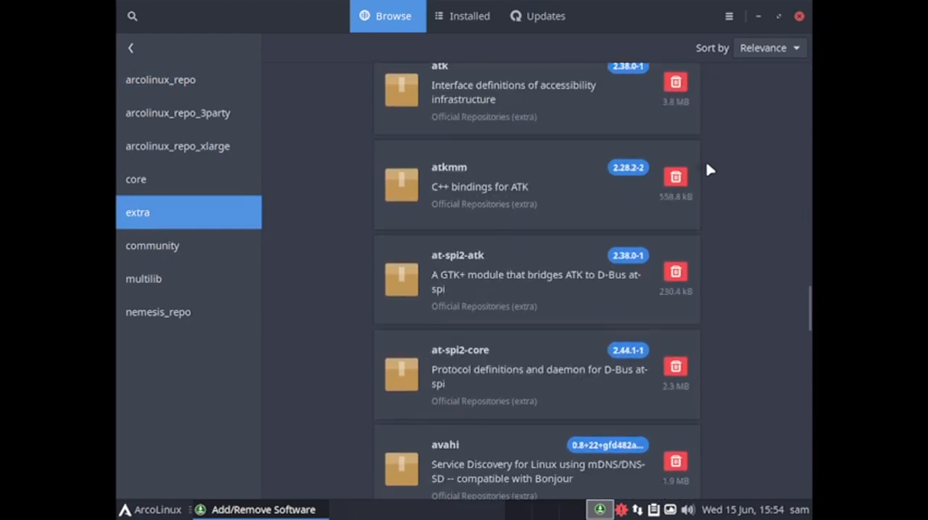
{"action": "scroll", "coordinate": [710, 170], "scroll_direction": "down", "scroll_amount": 8}
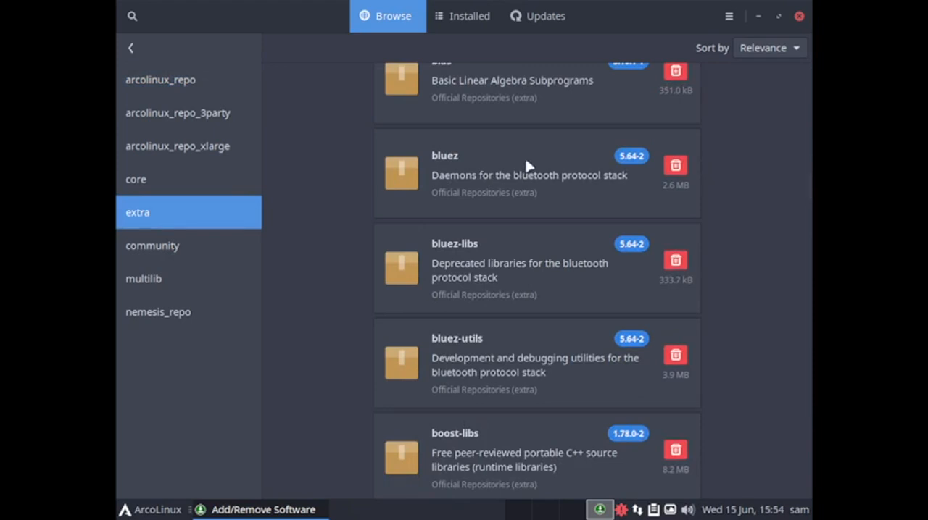
{"action": "scroll", "coordinate": [497, 171], "scroll_direction": "down", "scroll_amount": 3}
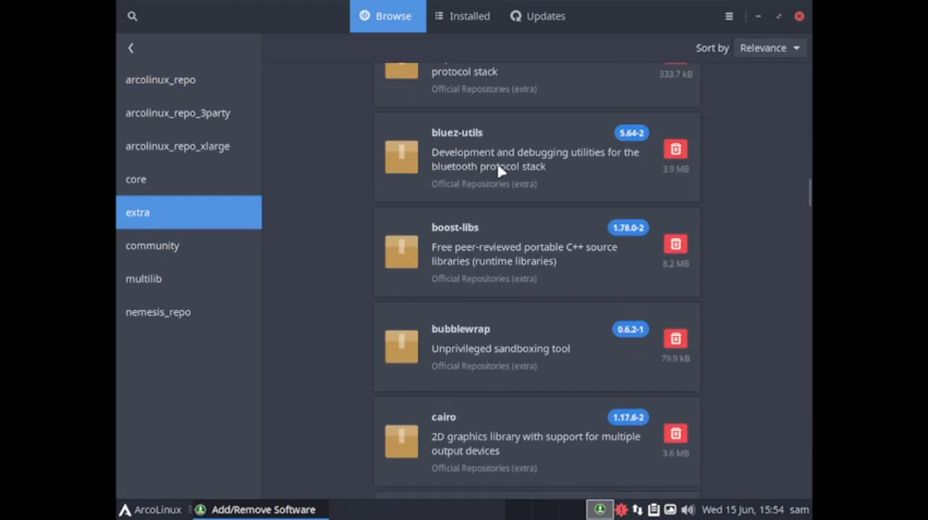
{"action": "scroll", "coordinate": [498, 171], "scroll_direction": "down", "scroll_amount": 2}
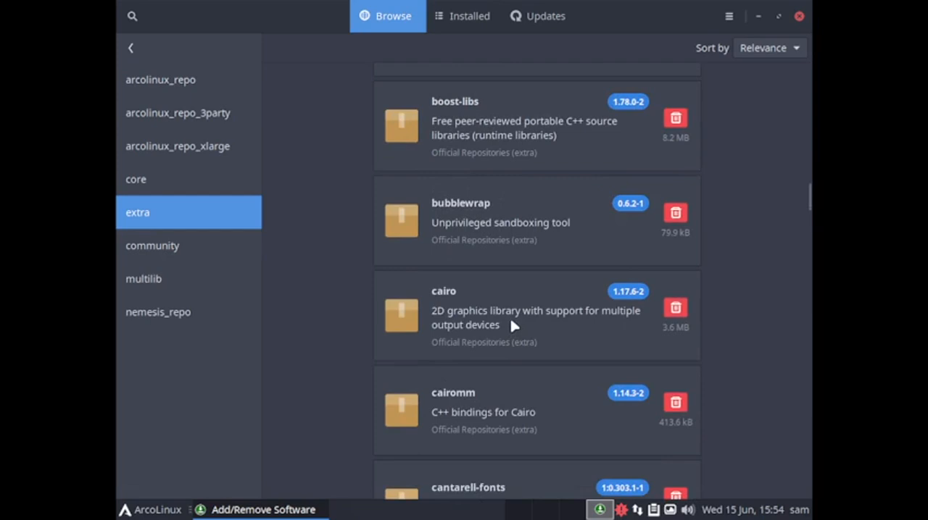
{"action": "scroll", "coordinate": [514, 326], "scroll_direction": "down", "scroll_amount": 1}
{"action": "scroll", "coordinate": [513, 325], "scroll_direction": "down", "scroll_amount": 7}
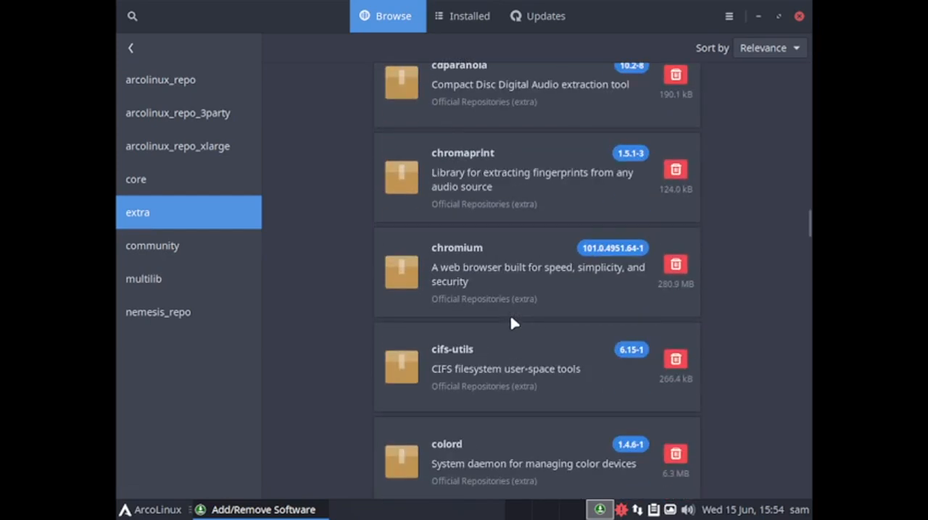
Look further through the extra repository's CUPS, D-Bus and dconf packages down to dnsmasq, and switch to the community repository
{"action": "scroll", "coordinate": [480, 149], "scroll_direction": "down", "scroll_amount": 2}
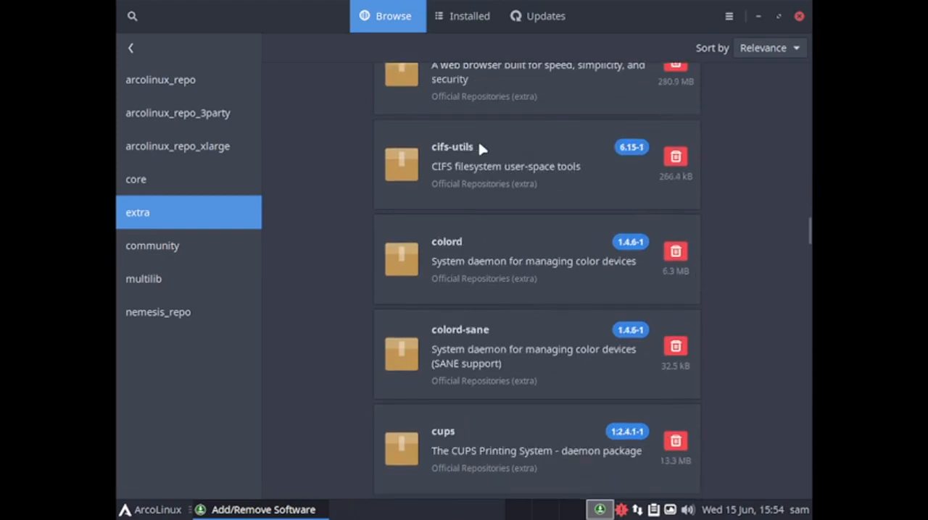
{"action": "scroll", "coordinate": [491, 442], "scroll_direction": "down", "scroll_amount": 3}
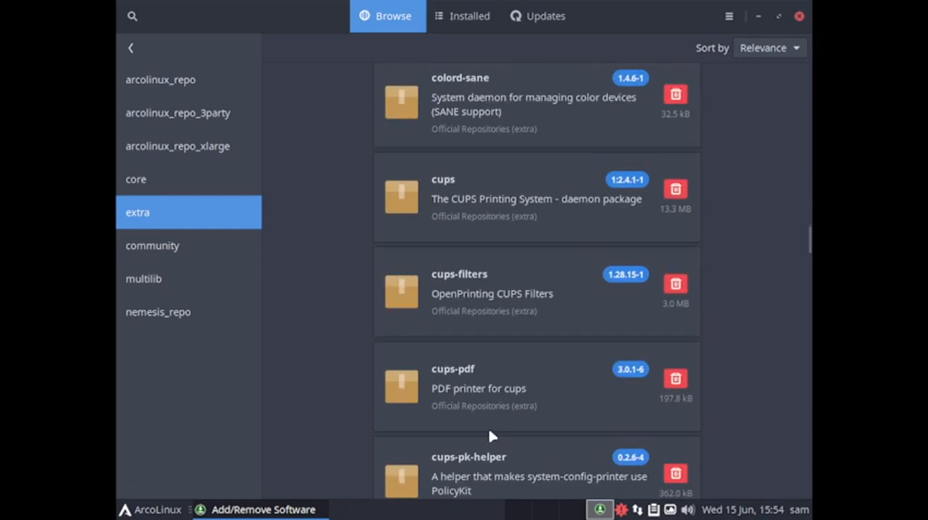
{"action": "scroll", "coordinate": [506, 396], "scroll_direction": "down", "scroll_amount": 3}
{"action": "scroll", "coordinate": [506, 396], "scroll_direction": "down", "scroll_amount": 3}
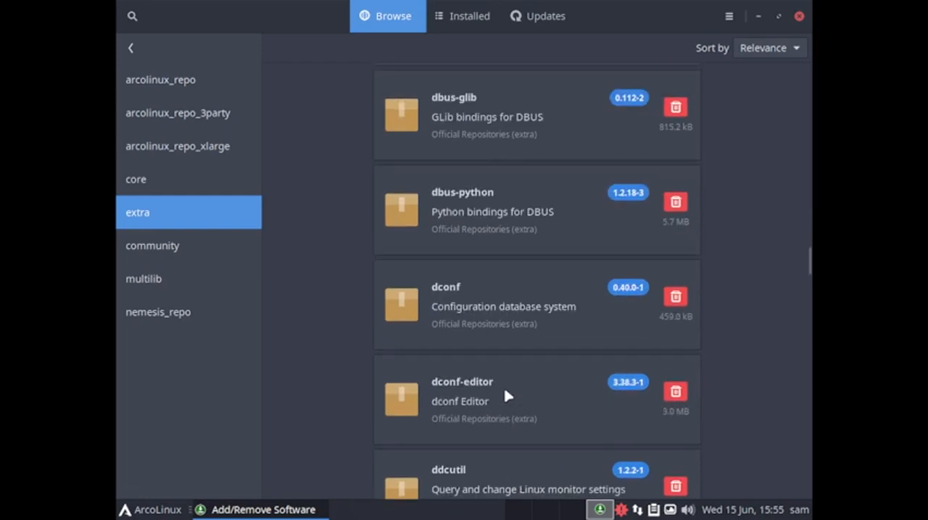
{"action": "scroll", "coordinate": [528, 358], "scroll_direction": "down", "scroll_amount": 5}
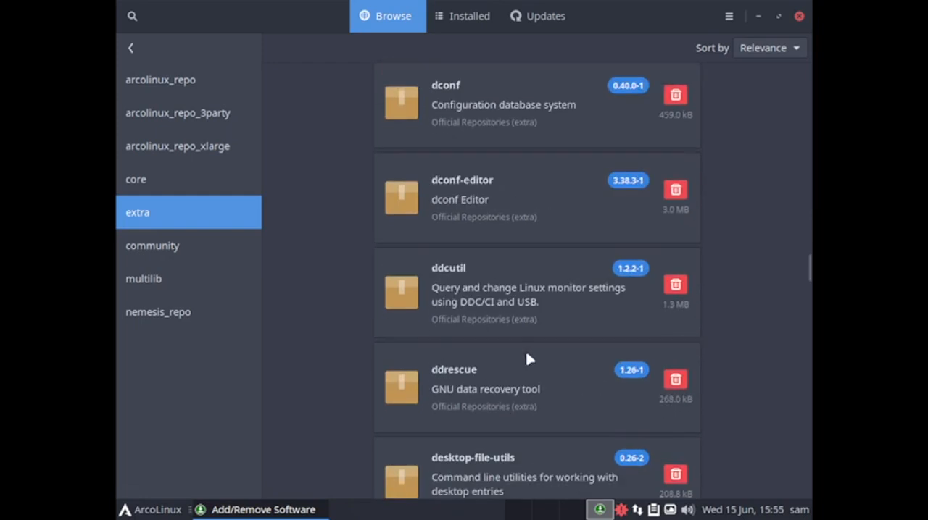
{"action": "scroll", "coordinate": [528, 356], "scroll_direction": "down", "scroll_amount": 4}
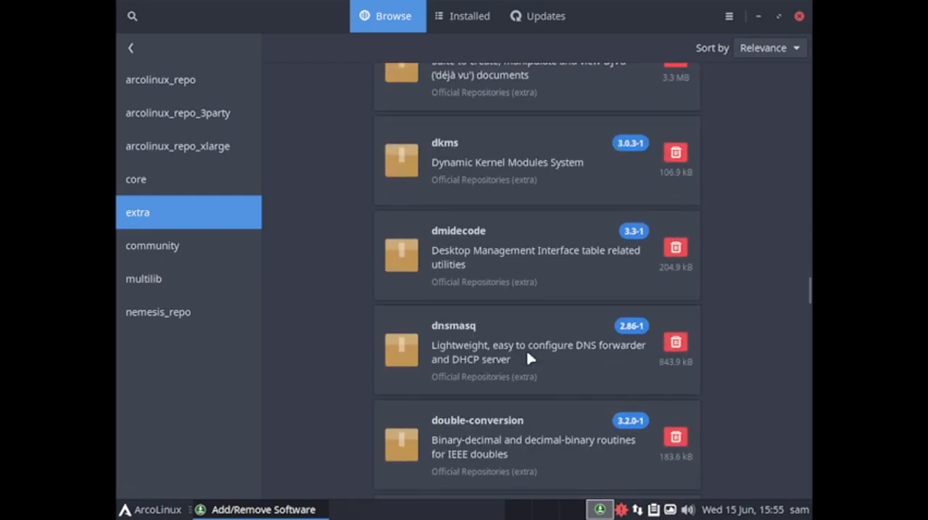
{"action": "left_click", "coordinate": [146, 250]}
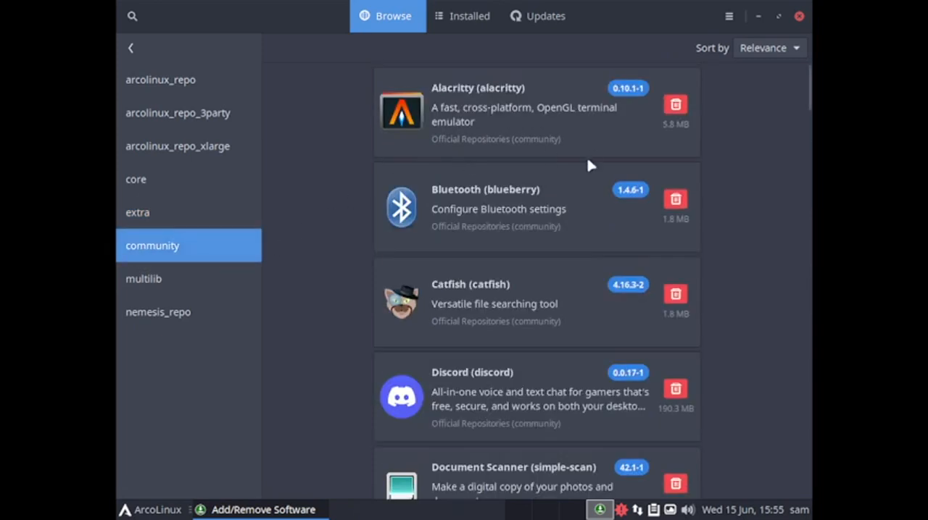
Look through the community repository's packages, from Alacritty and Galculator past Variety and Vivaldi to arandr and bamf
{"action": "scroll", "coordinate": [450, 275], "scroll_direction": "down", "scroll_amount": 5}
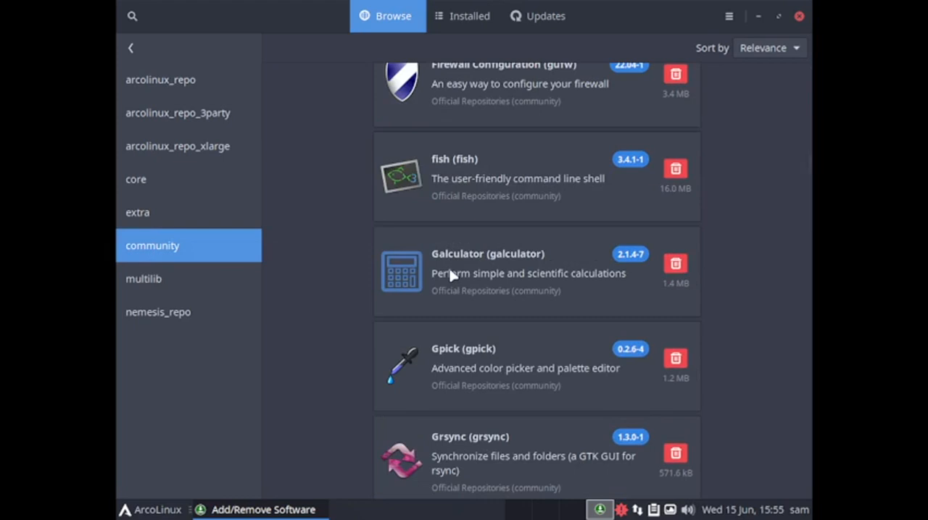
{"action": "scroll", "coordinate": [450, 275], "scroll_direction": "down", "scroll_amount": 3}
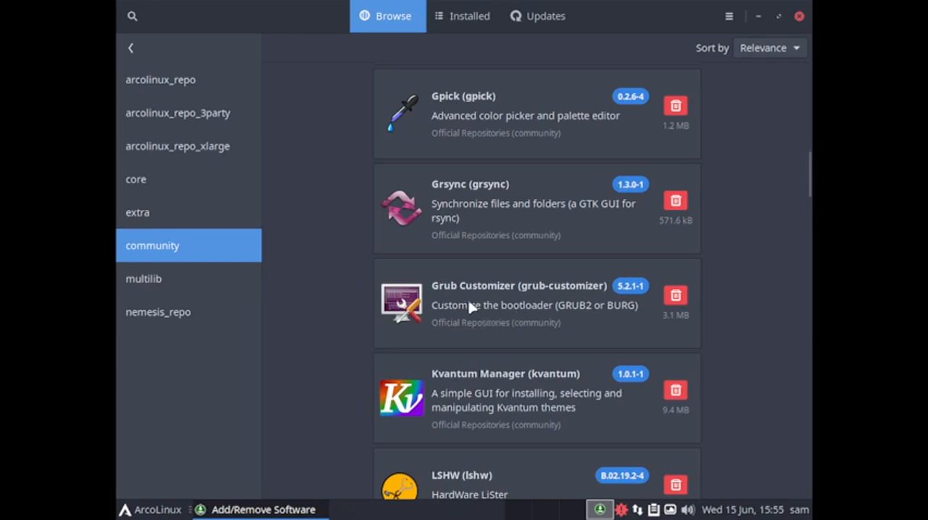
{"action": "scroll", "coordinate": [507, 290], "scroll_direction": "down", "scroll_amount": 6}
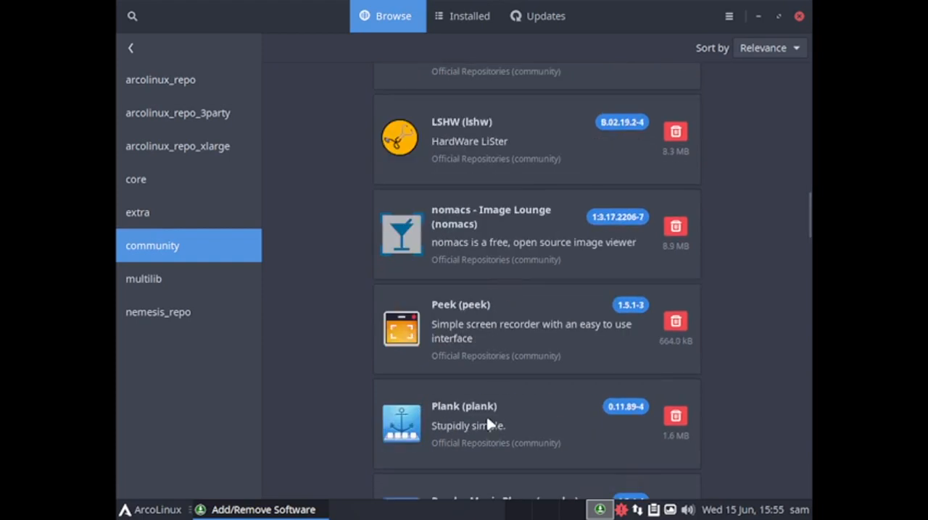
{"action": "scroll", "coordinate": [487, 425], "scroll_direction": "down", "scroll_amount": 2}
{"action": "scroll", "coordinate": [488, 425], "scroll_direction": "down", "scroll_amount": 4}
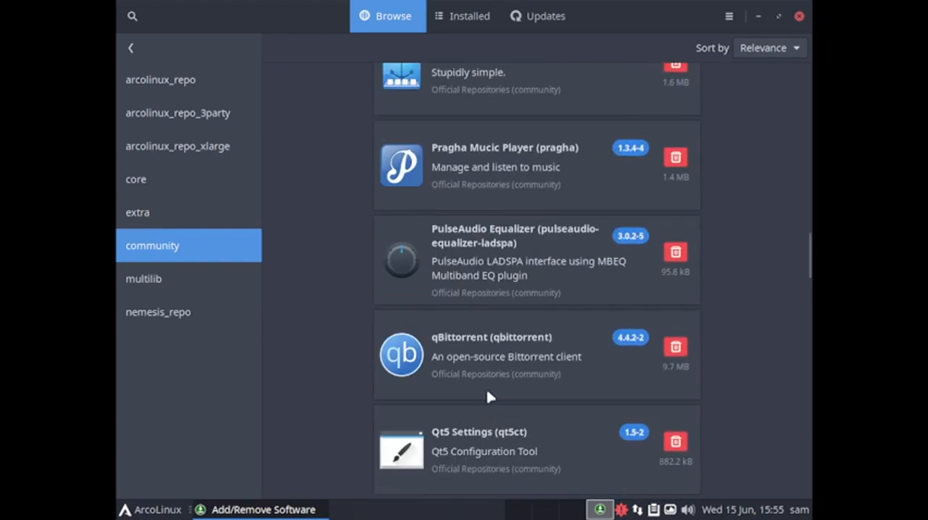
{"action": "scroll", "coordinate": [507, 324], "scroll_direction": "down", "scroll_amount": 3}
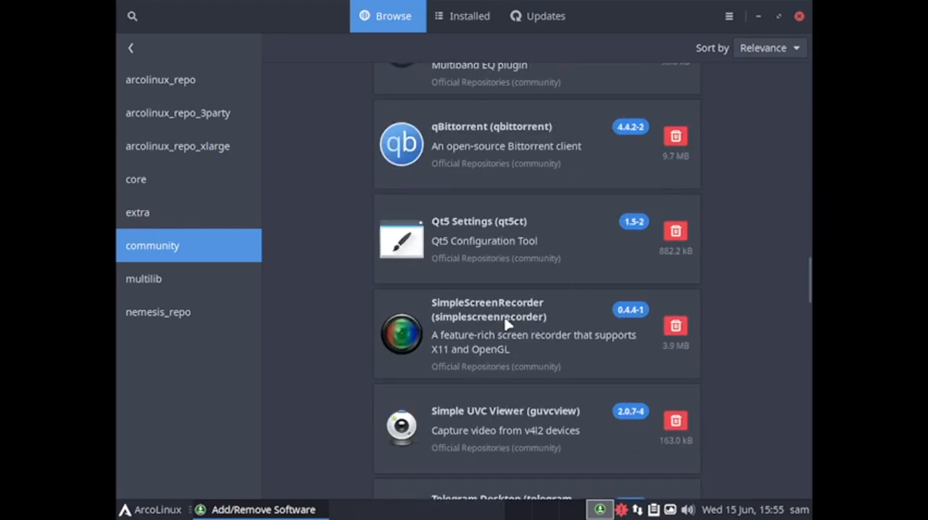
{"action": "scroll", "coordinate": [482, 418], "scroll_direction": "down", "scroll_amount": 5}
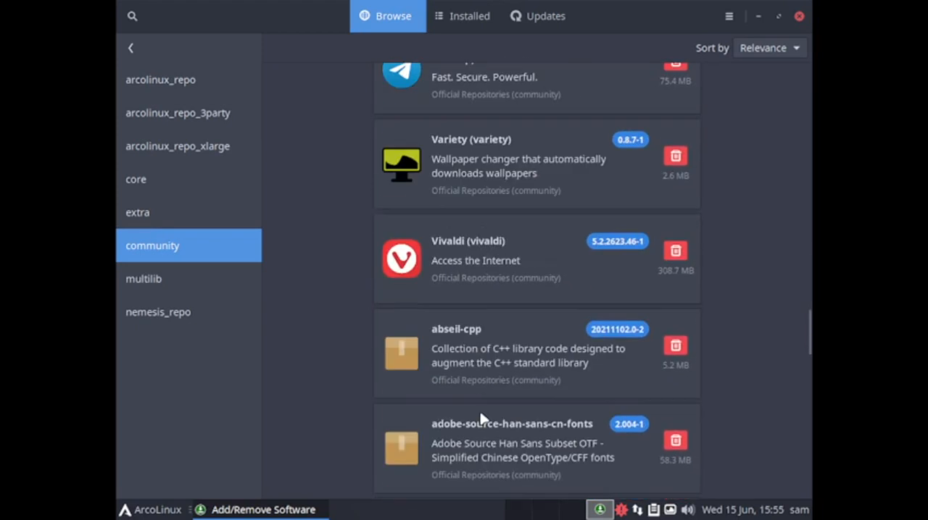
{"action": "scroll", "coordinate": [482, 419], "scroll_direction": "down", "scroll_amount": 3}
{"action": "scroll", "coordinate": [481, 419], "scroll_direction": "up", "scroll_amount": 3}
{"action": "scroll", "coordinate": [511, 260], "scroll_direction": "down", "scroll_amount": 9}
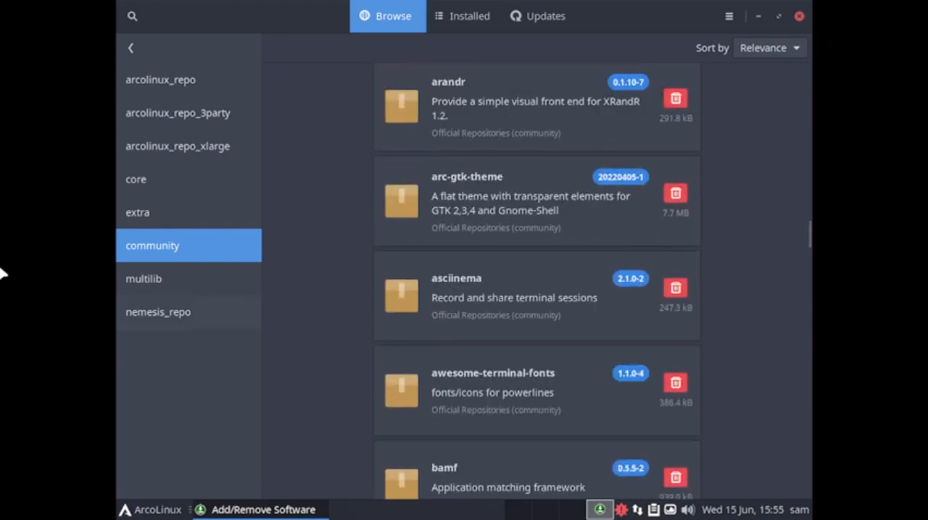
Switch to the multilib repository and examine its packages from cmucl to the lib32-dbus libraries
{"action": "left_click", "coordinate": [148, 282]}
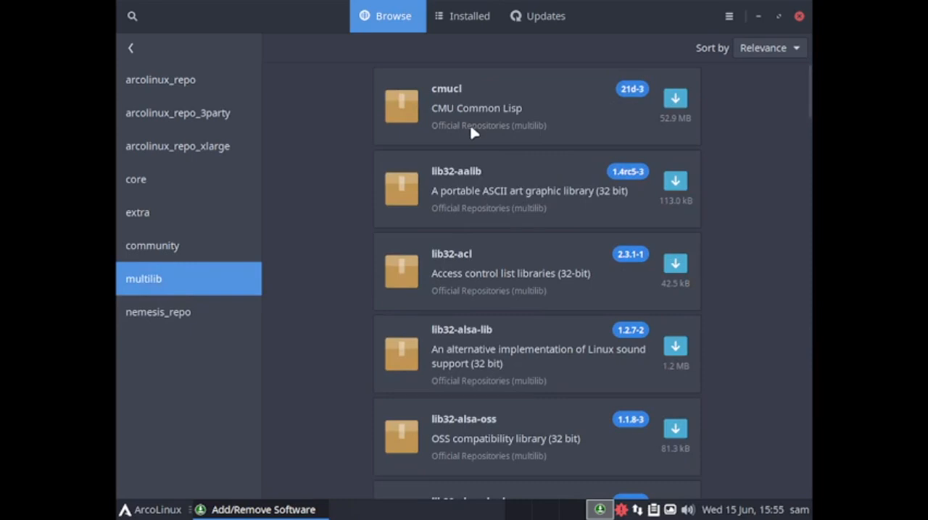
{"action": "scroll", "coordinate": [472, 132], "scroll_direction": "down", "scroll_amount": 3}
{"action": "scroll", "coordinate": [473, 132], "scroll_direction": "down", "scroll_amount": 20}
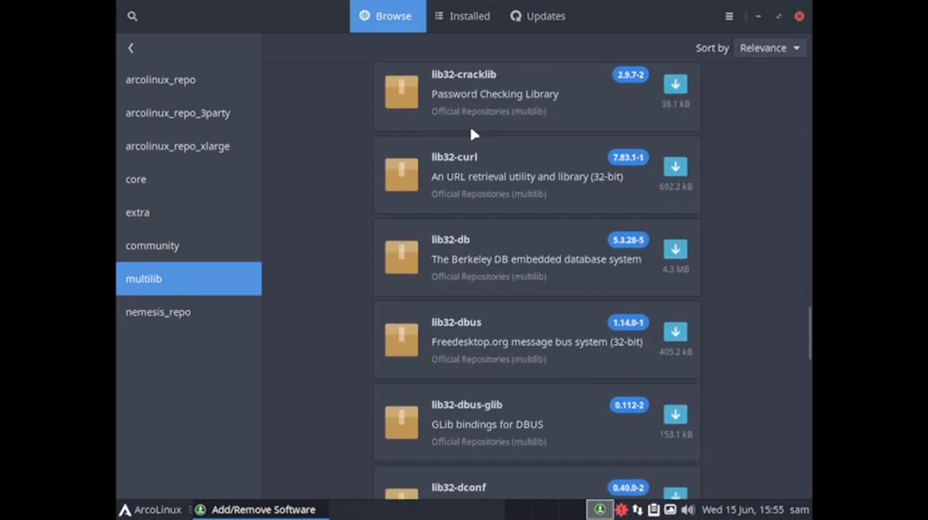
Look through the nemesis_repo packages down to edu-vimix-dark-tela-git and back up, and close the software manager
{"action": "left_click", "coordinate": [182, 314]}
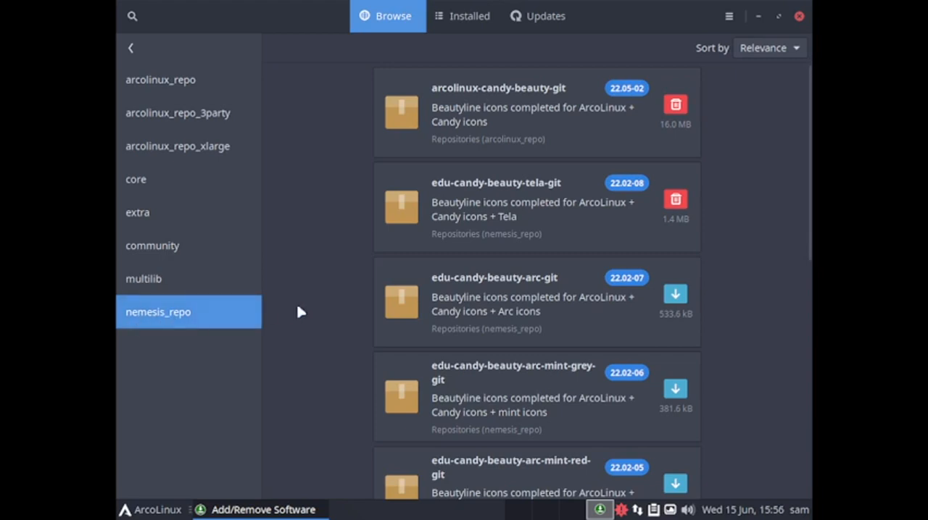
{"action": "scroll", "coordinate": [298, 312], "scroll_direction": "down", "scroll_amount": 3}
{"action": "scroll", "coordinate": [301, 313], "scroll_direction": "down", "scroll_amount": 3}
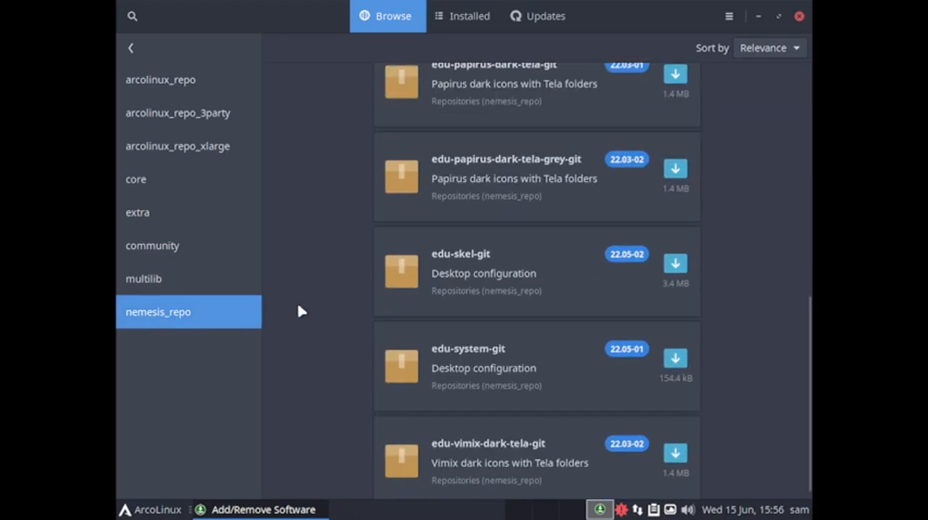
{"action": "scroll", "coordinate": [300, 311], "scroll_direction": "down", "scroll_amount": 1}
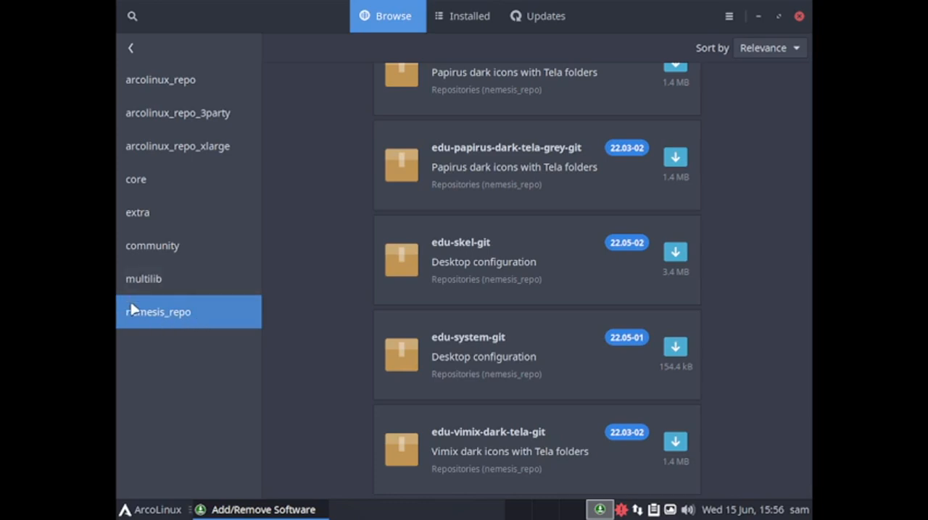
{"action": "scroll", "coordinate": [419, 429], "scroll_direction": "up", "scroll_amount": 5}
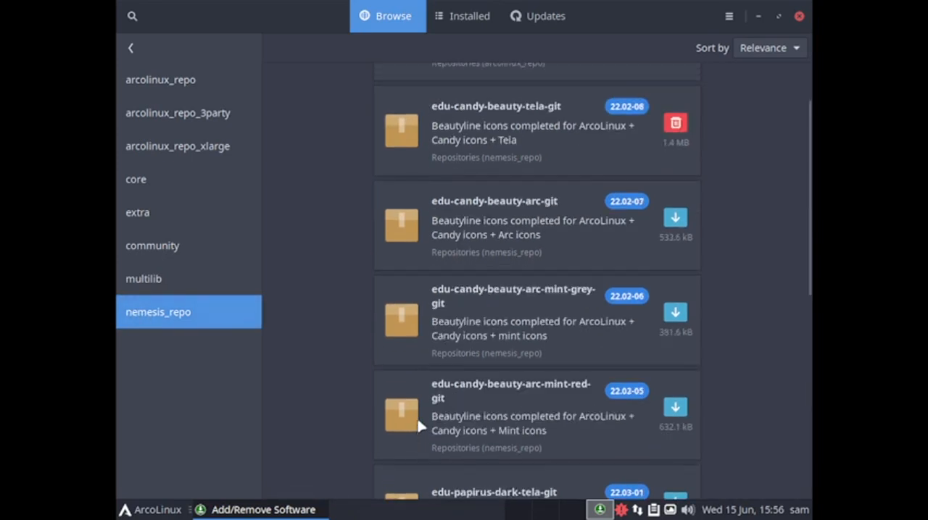
{"action": "scroll", "coordinate": [419, 427], "scroll_direction": "up", "scroll_amount": 2}
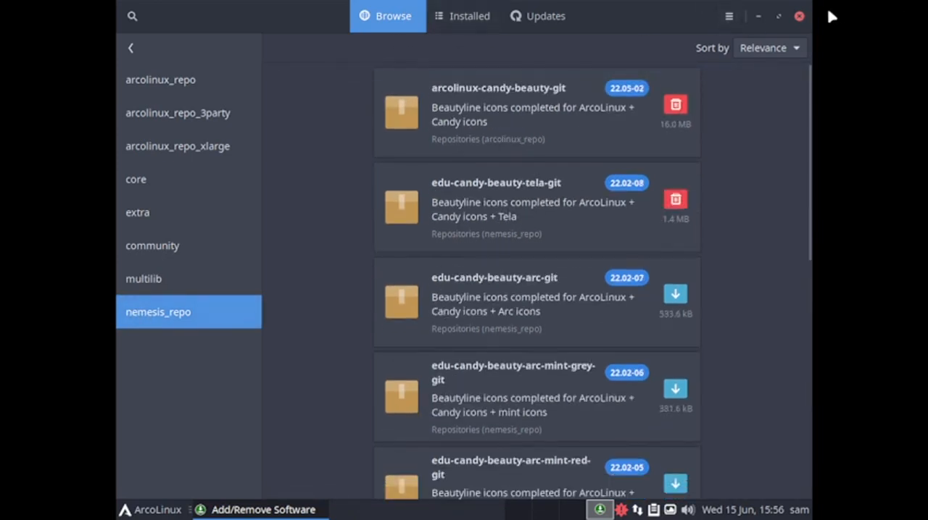
{"action": "left_click", "coordinate": [799, 17]}
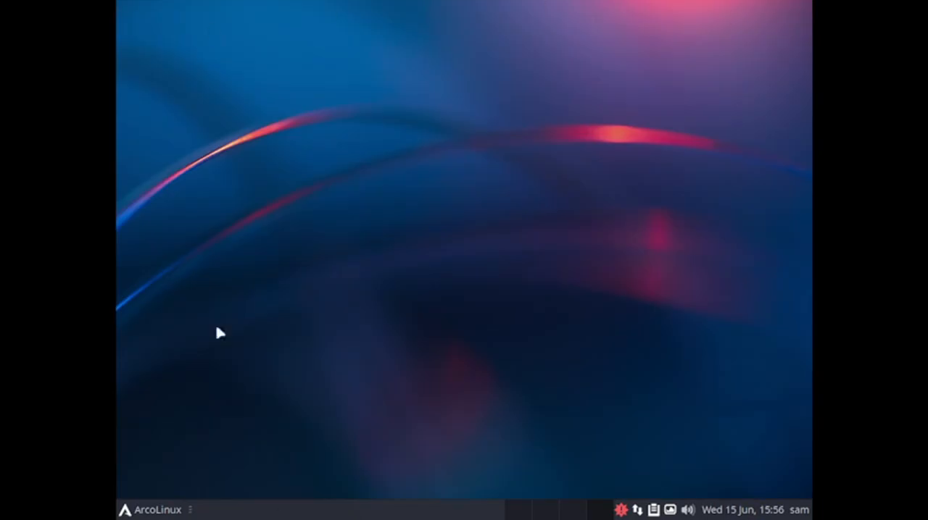
Check the clipboard manager and view the About information of the Variety wallpaper changer, closing both again
{"action": "left_click", "coordinate": [653, 510]}
{"action": "left_click", "coordinate": [594, 418]}
{"action": "left_click", "coordinate": [670, 511]}
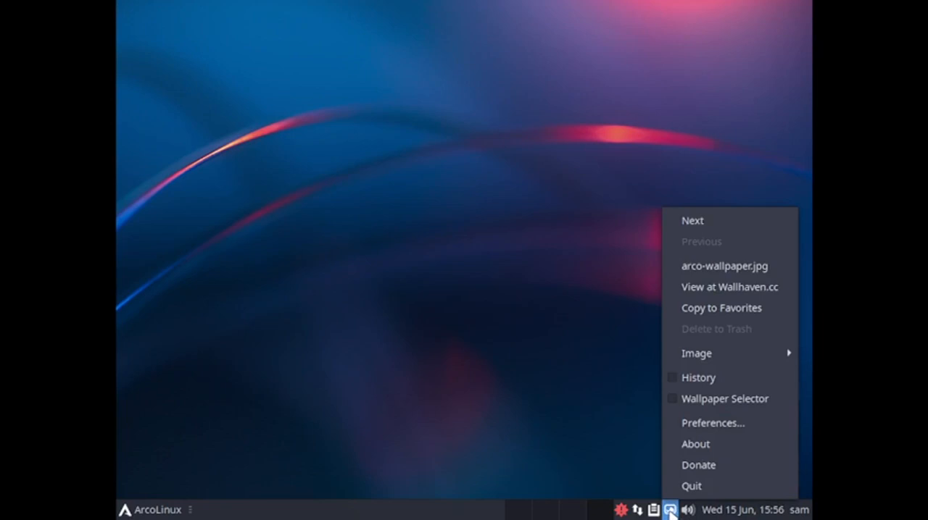
{"action": "left_click", "coordinate": [718, 444]}
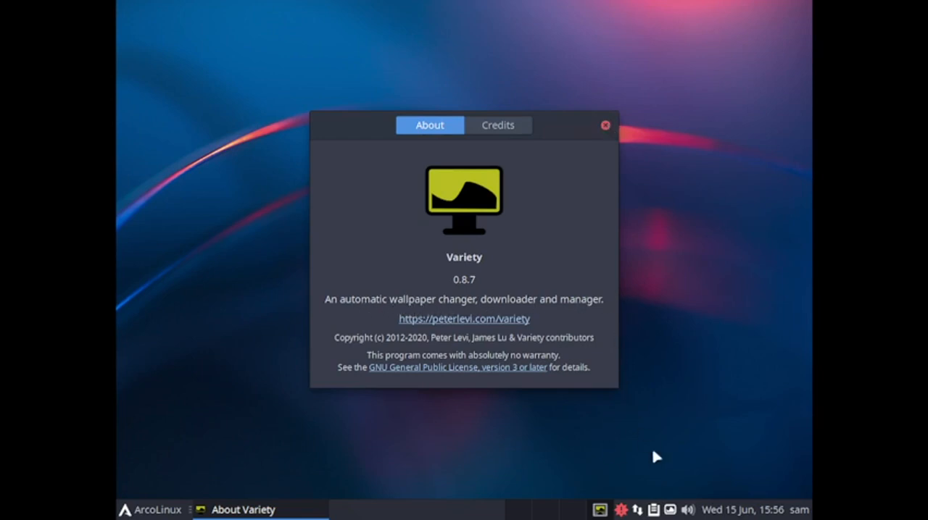
{"action": "left_click", "coordinate": [606, 126]}
Change the desktop background to the next image with the Variety wallpaper changer
{"action": "left_click", "coordinate": [671, 511]}
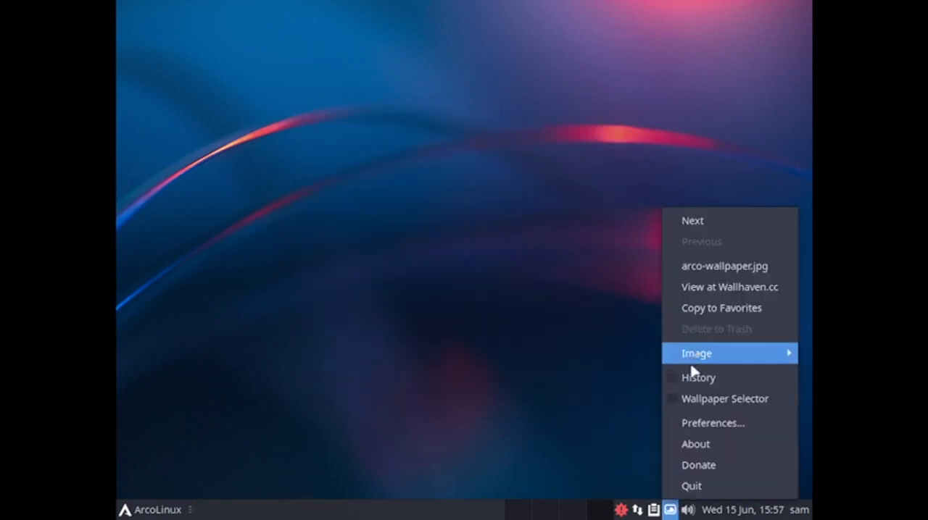
{"action": "mouse_move", "coordinate": [700, 357]}
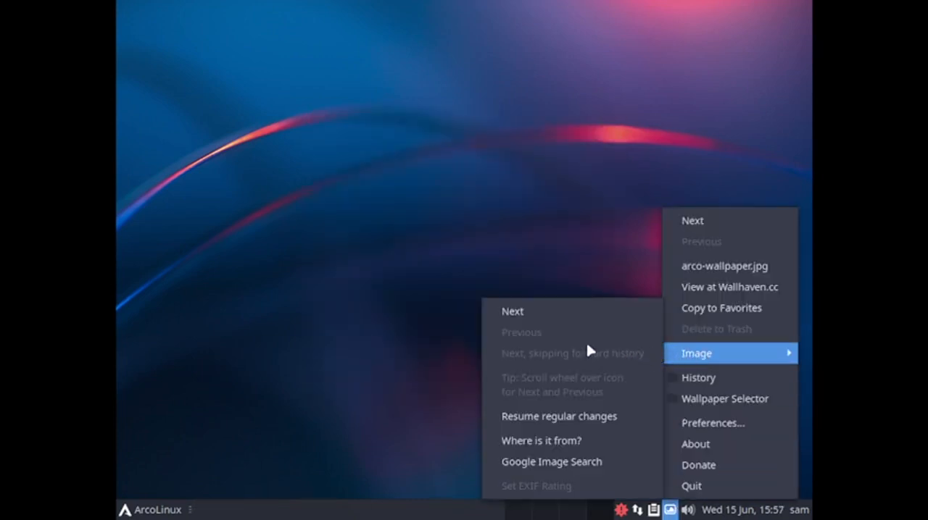
{"action": "left_click", "coordinate": [522, 317]}
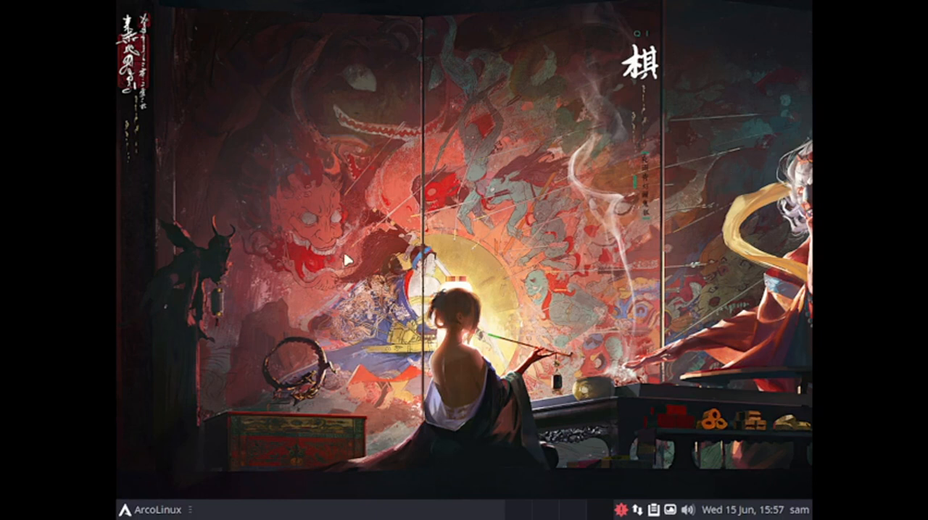
View the calendar and the session options for restarting, logging out, suspending and shutting down, and dismiss them
{"action": "left_click", "coordinate": [726, 512]}
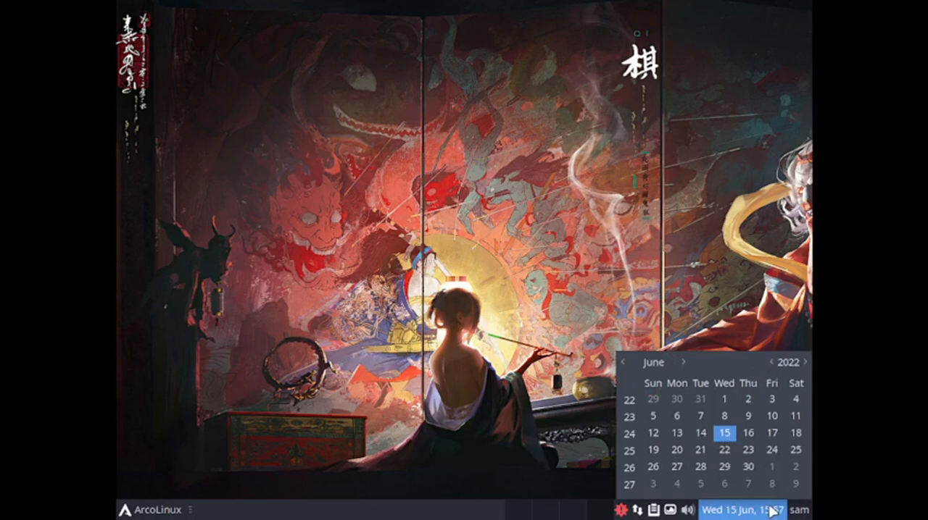
{"action": "left_click", "coordinate": [798, 512]}
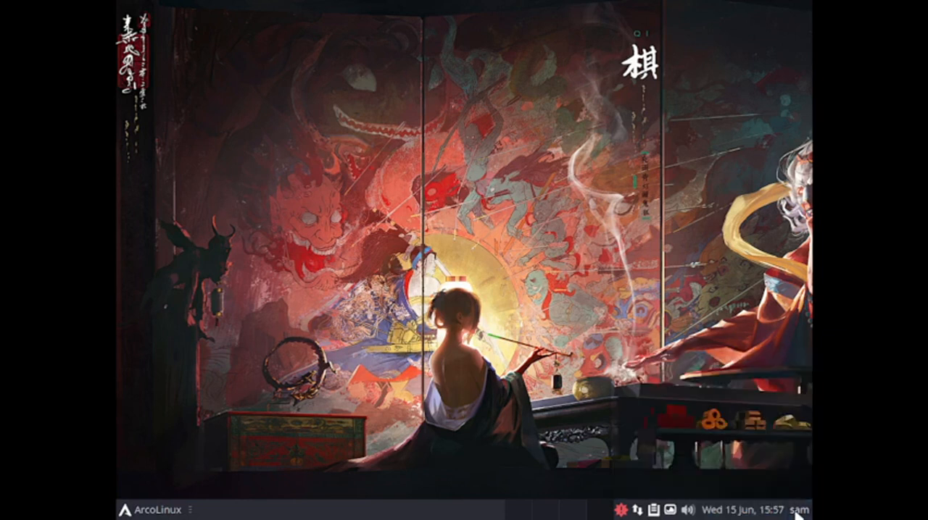
{"action": "left_click", "coordinate": [798, 511]}
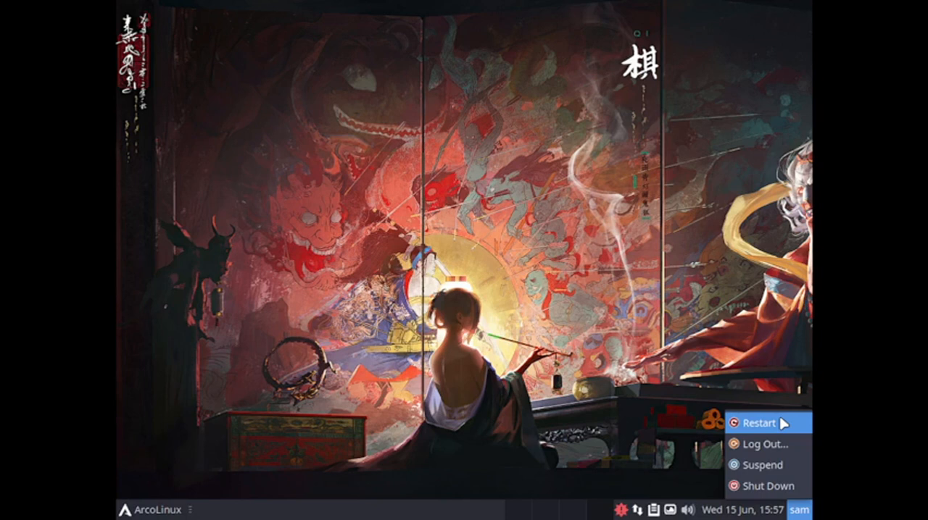
{"action": "left_click", "coordinate": [760, 359]}
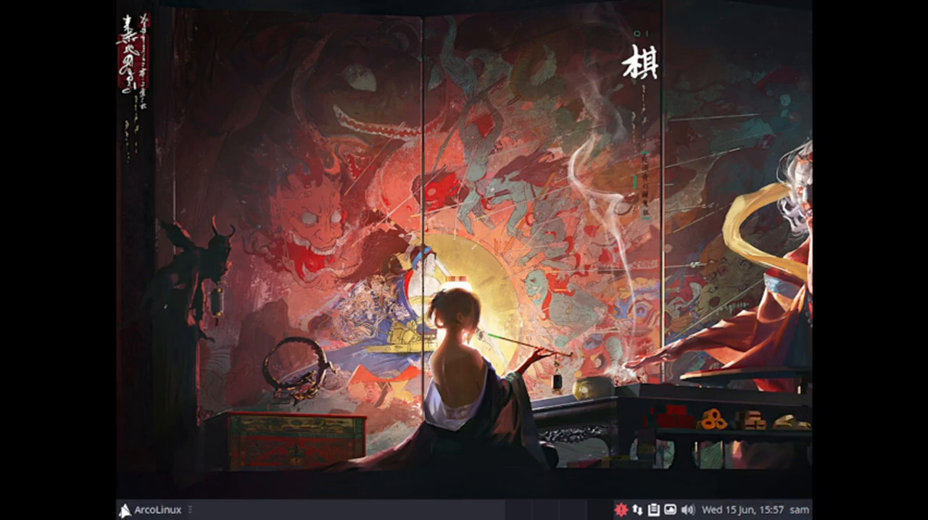
Look over the recently used, complete and accessories application lists and launch ArchLinux Betterlockscreen
{"action": "left_click", "coordinate": [125, 511]}
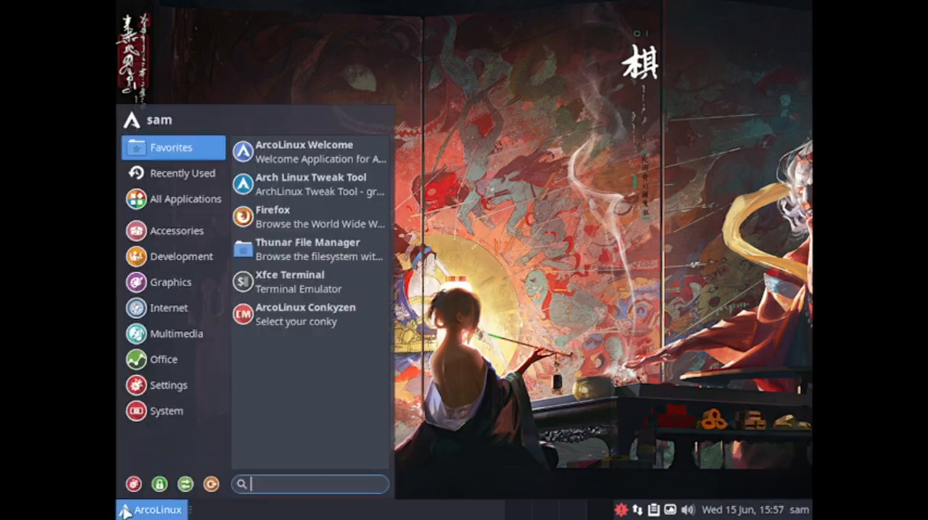
{"action": "left_click", "coordinate": [191, 198]}
{"action": "left_click", "coordinate": [207, 174]}
{"action": "left_click", "coordinate": [197, 200]}
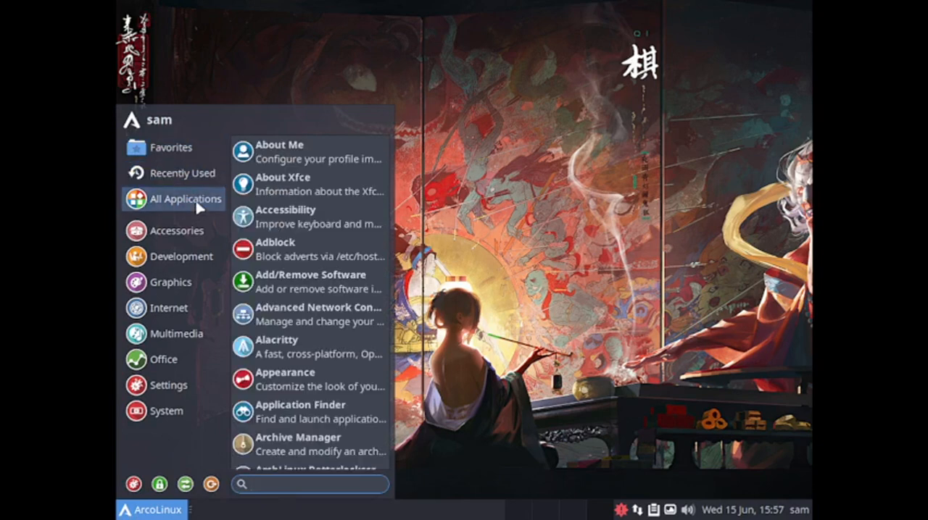
{"action": "left_click", "coordinate": [193, 231]}
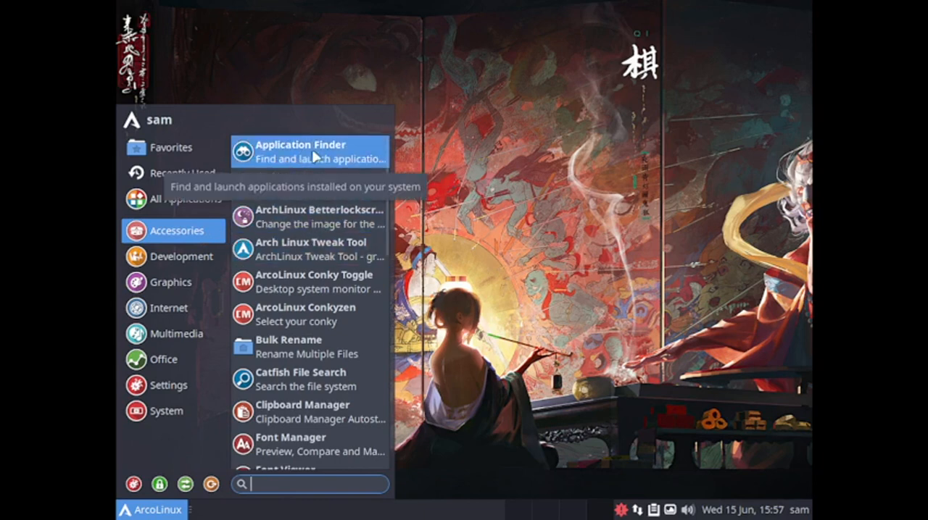
{"action": "left_click", "coordinate": [293, 222]}
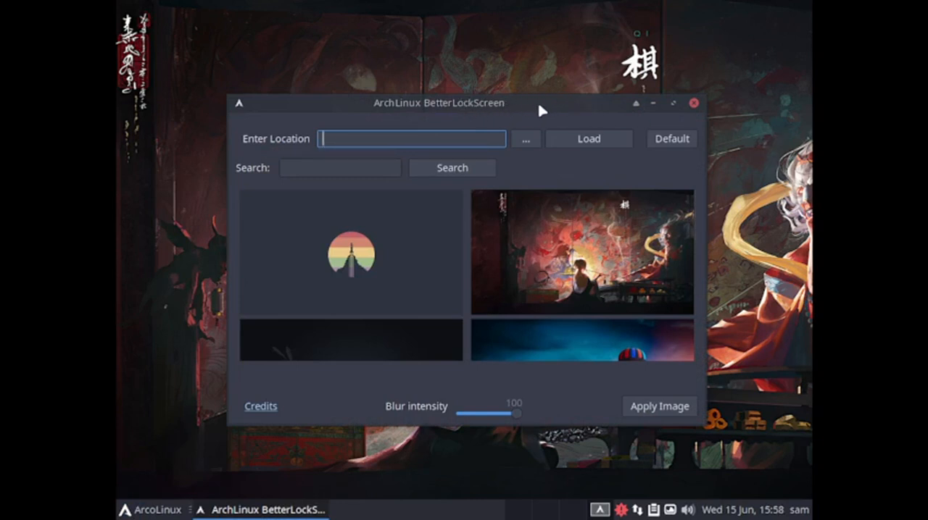
Look through the images offered as lock screen backgrounds, from the hot-air balloon to the coastal village
{"action": "scroll", "coordinate": [560, 288], "scroll_direction": "down", "scroll_amount": 2}
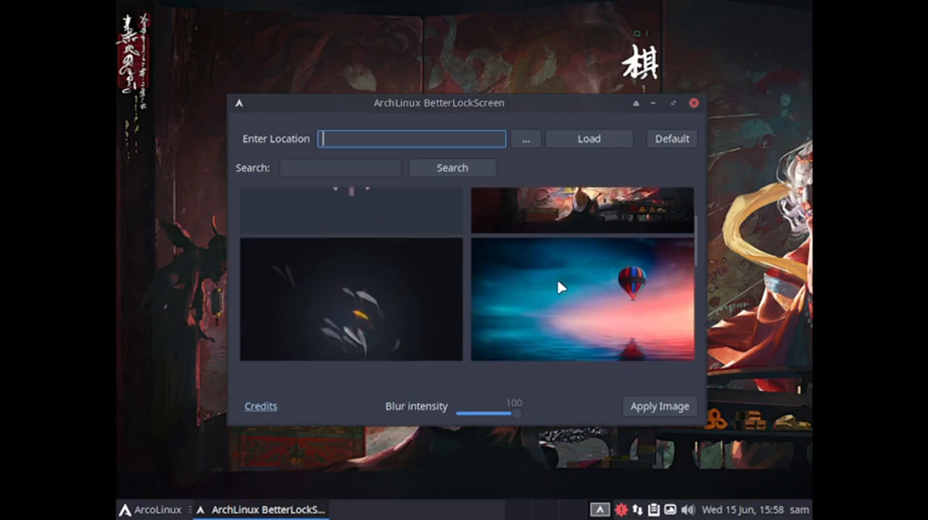
{"action": "scroll", "coordinate": [560, 288], "scroll_direction": "down", "scroll_amount": 3}
{"action": "scroll", "coordinate": [560, 287], "scroll_direction": "down", "scroll_amount": 3}
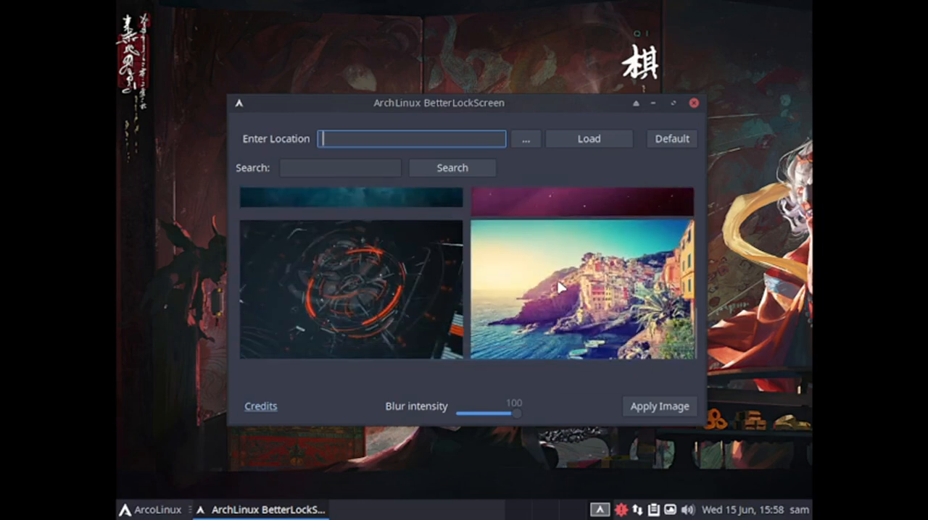
{"action": "scroll", "coordinate": [559, 286], "scroll_direction": "up", "scroll_amount": 7}
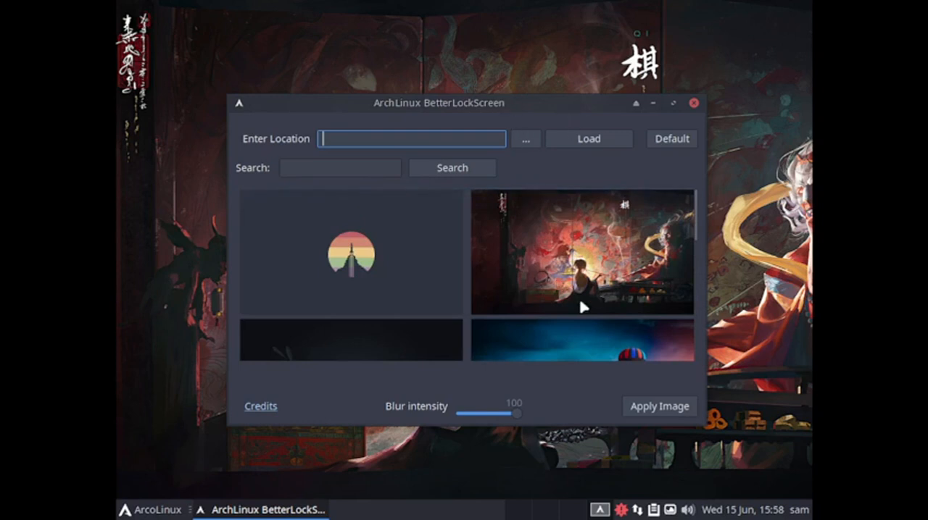
{"action": "scroll", "coordinate": [582, 307], "scroll_direction": "down", "scroll_amount": 1}
{"action": "scroll", "coordinate": [584, 306], "scroll_direction": "down", "scroll_amount": 6}
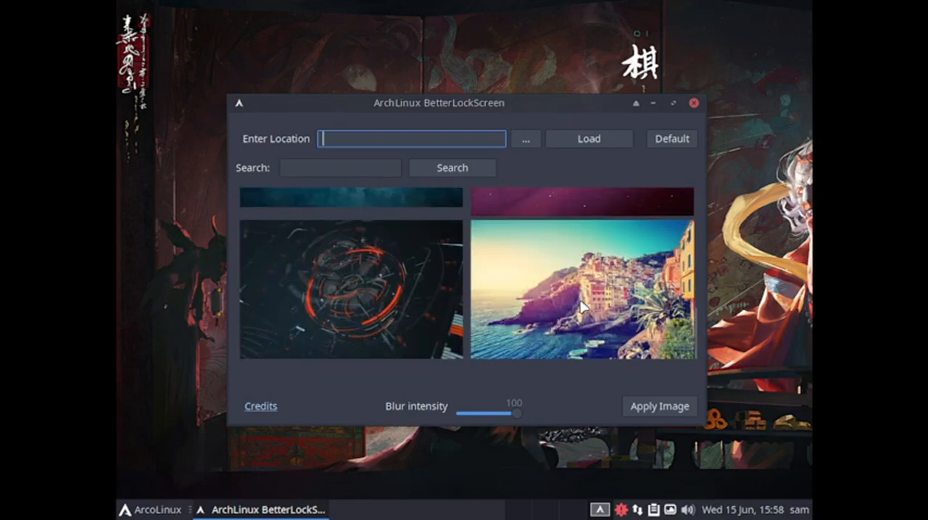
{"action": "scroll", "coordinate": [584, 306], "scroll_direction": "up", "scroll_amount": 3}
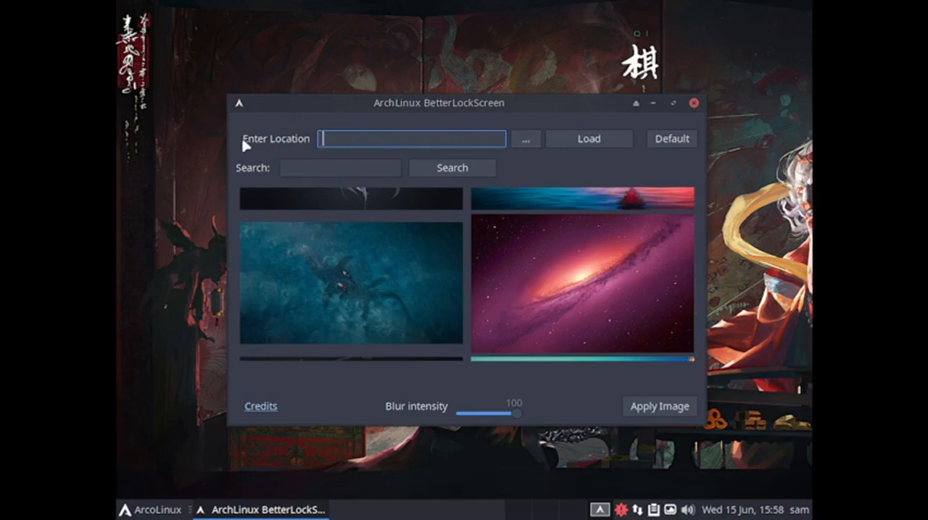
Close the lock screen tool, launch Arch Linux Tweak Tool from the accessories applications and authenticate with the account password
{"action": "left_click", "coordinate": [693, 103]}
{"action": "left_click", "coordinate": [155, 507]}
{"action": "left_click", "coordinate": [217, 237]}
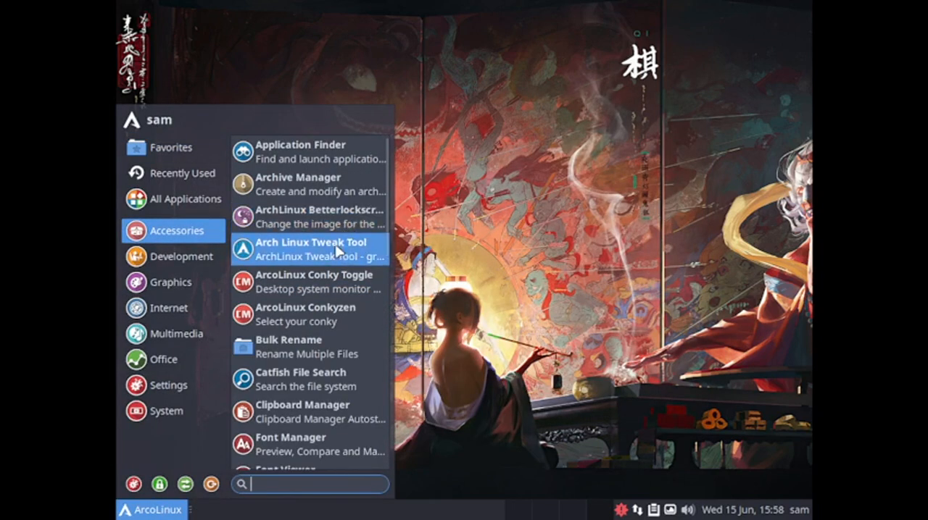
{"action": "left_click", "coordinate": [309, 263]}
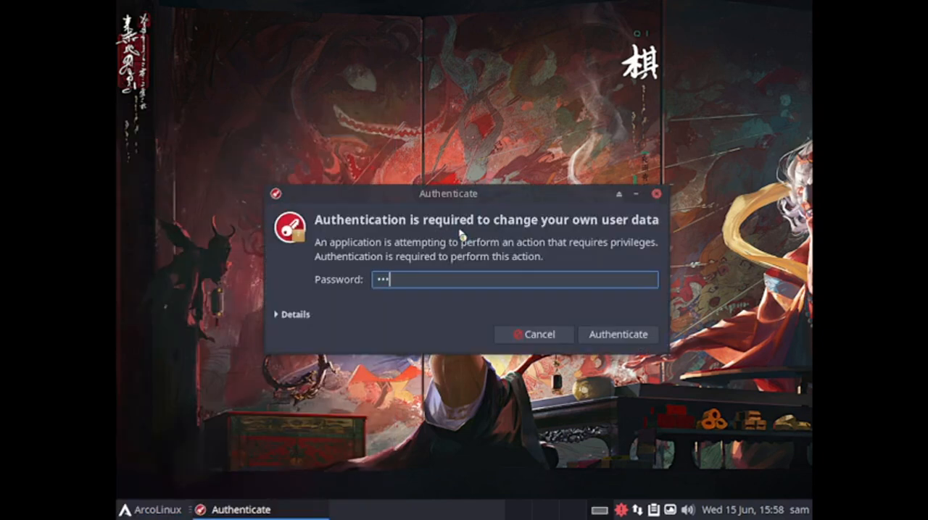
{"action": "key", "text": "Return"}
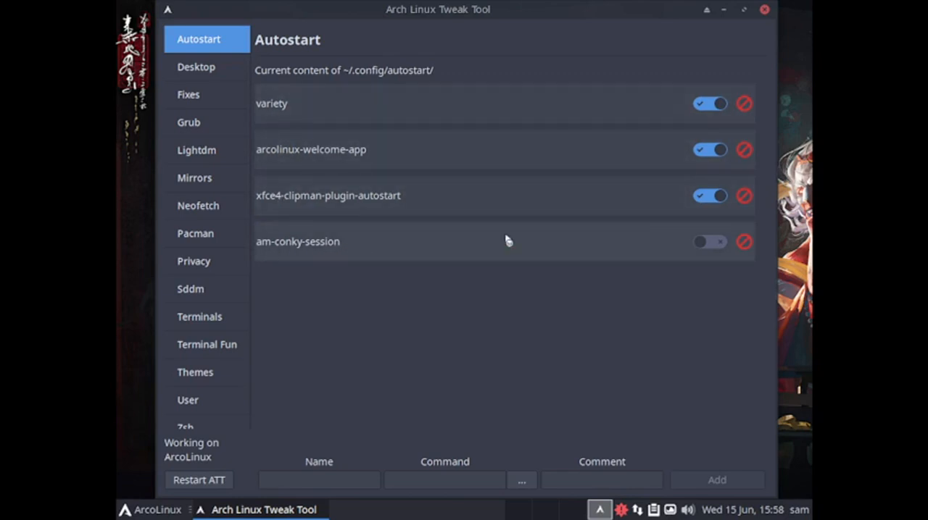
Enable autostart for the am-conky-session entry
{"action": "left_click", "coordinate": [714, 245]}
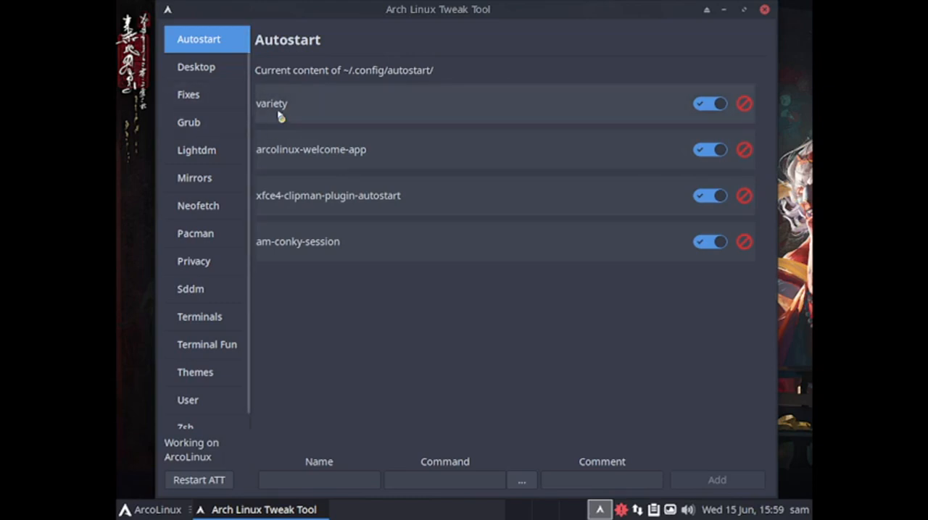
Look through the desktops offered in the Desktop Installer and the removal options of the ArcoLinux Desktop Trasher
{"action": "left_click", "coordinate": [197, 68]}
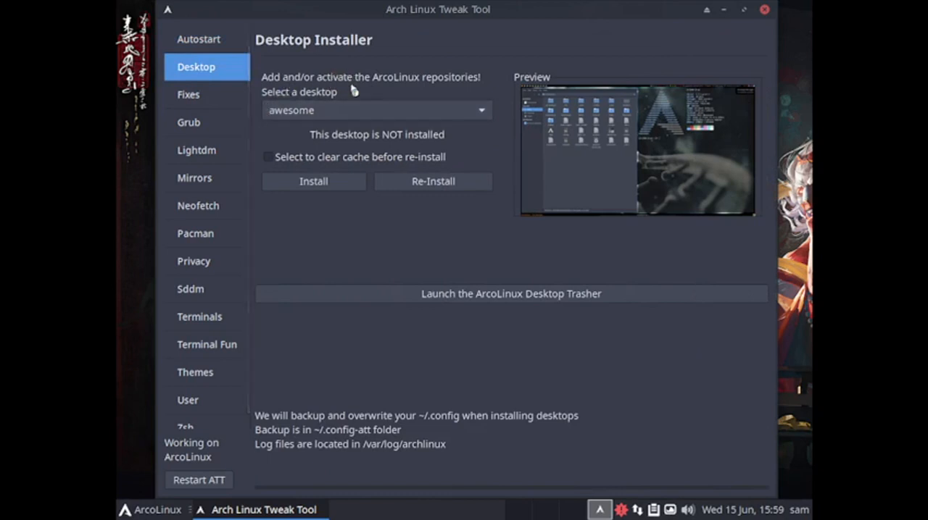
{"action": "left_click", "coordinate": [488, 120]}
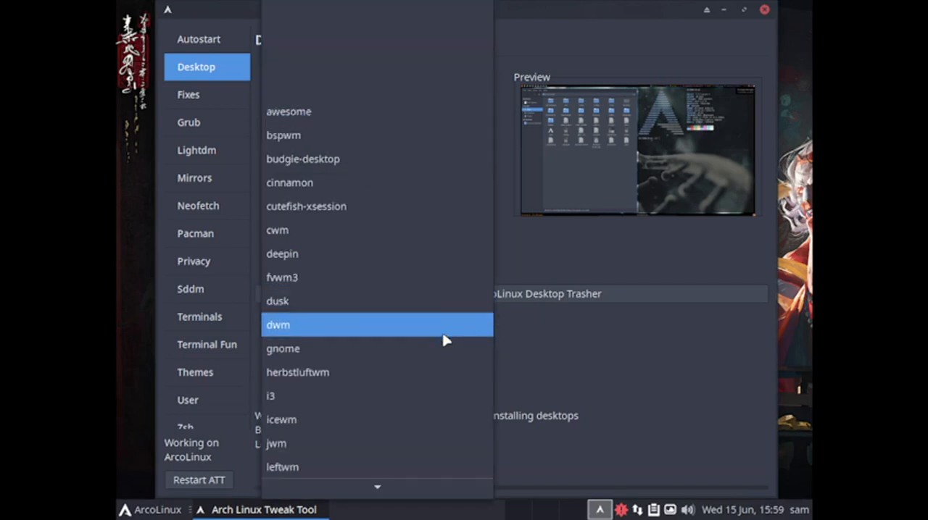
{"action": "scroll", "coordinate": [442, 335], "scroll_direction": "down", "scroll_amount": 5}
{"action": "scroll", "coordinate": [445, 340], "scroll_direction": "down", "scroll_amount": 4}
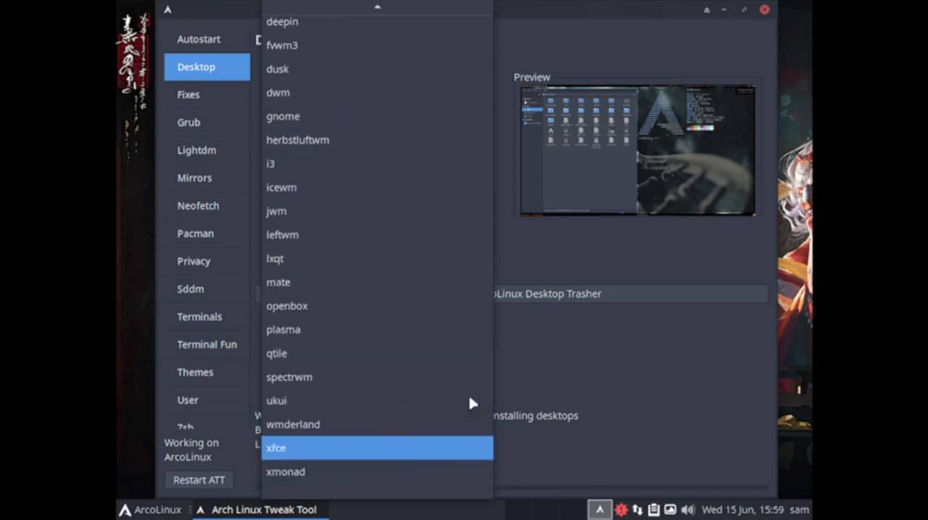
{"action": "left_click", "coordinate": [614, 260]}
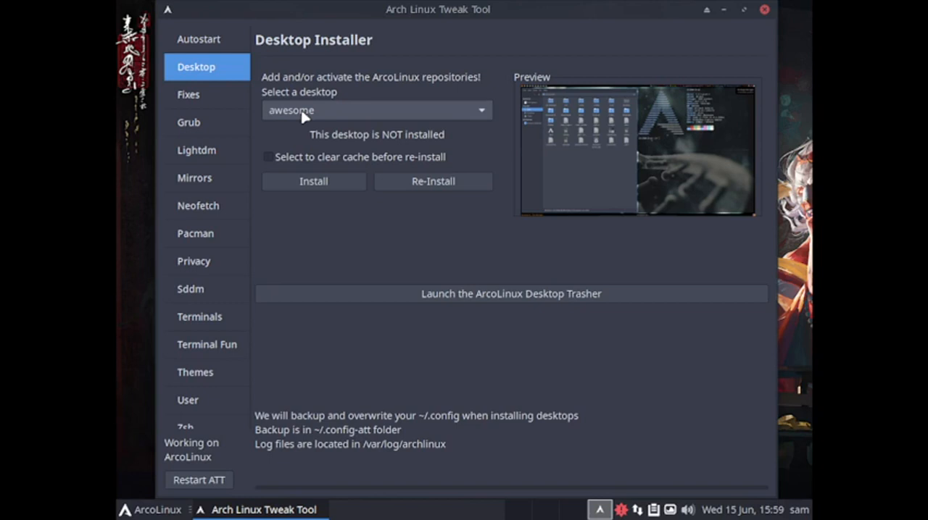
{"action": "left_click", "coordinate": [341, 117]}
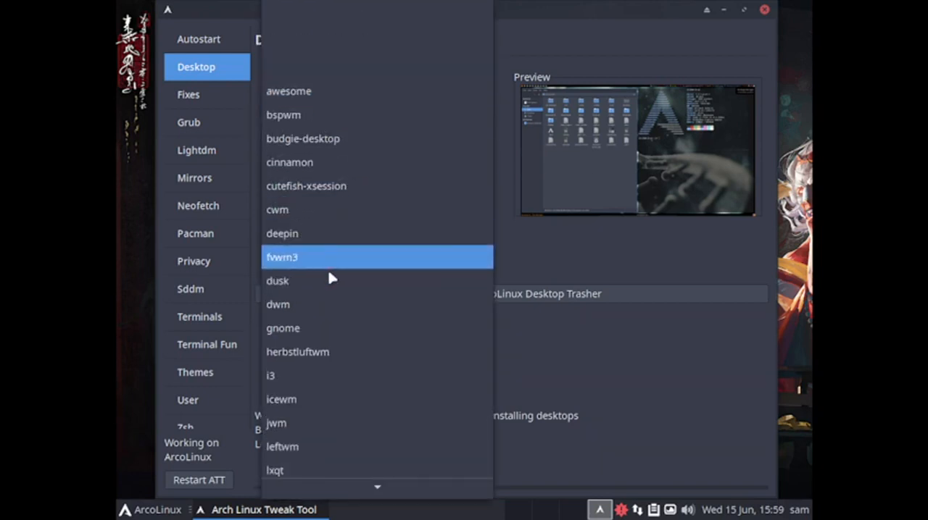
{"action": "scroll", "coordinate": [325, 352], "scroll_direction": "down", "scroll_amount": 3}
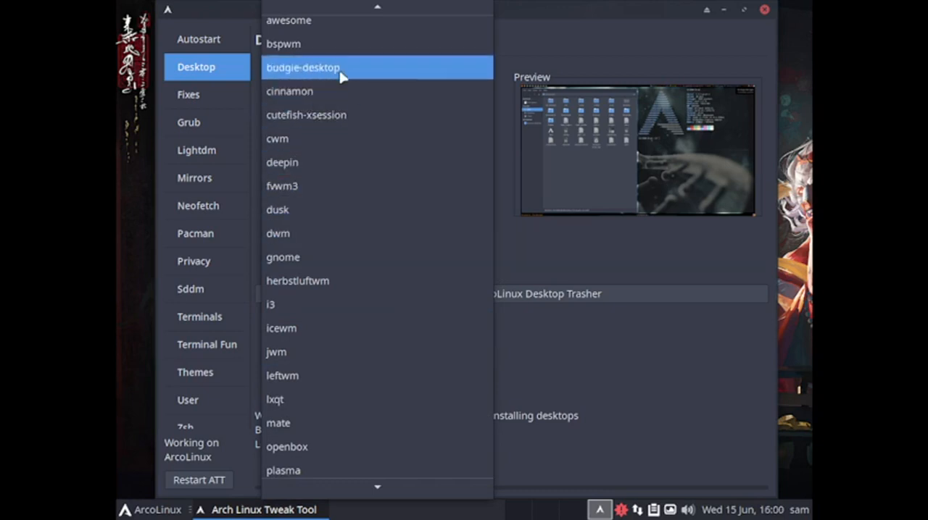
{"action": "left_click", "coordinate": [547, 256]}
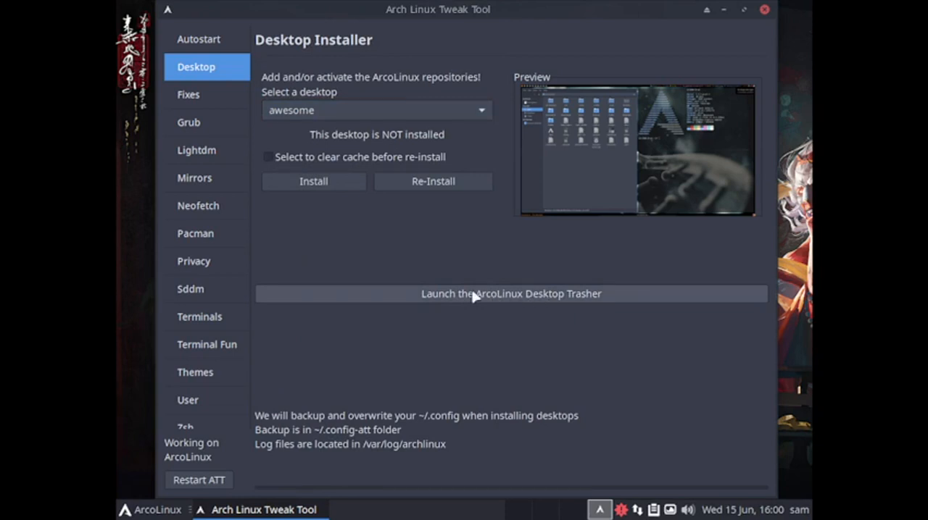
{"action": "left_click", "coordinate": [553, 298]}
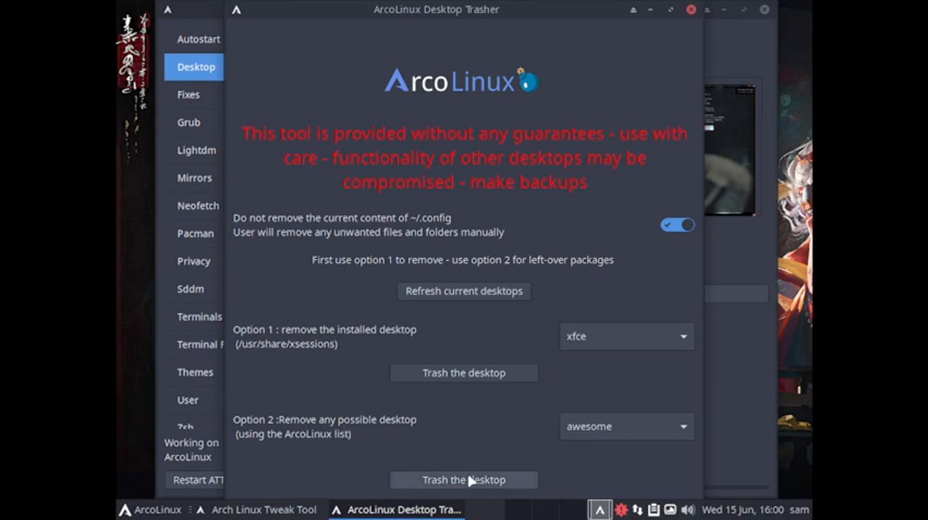
{"action": "left_click", "coordinate": [690, 10]}
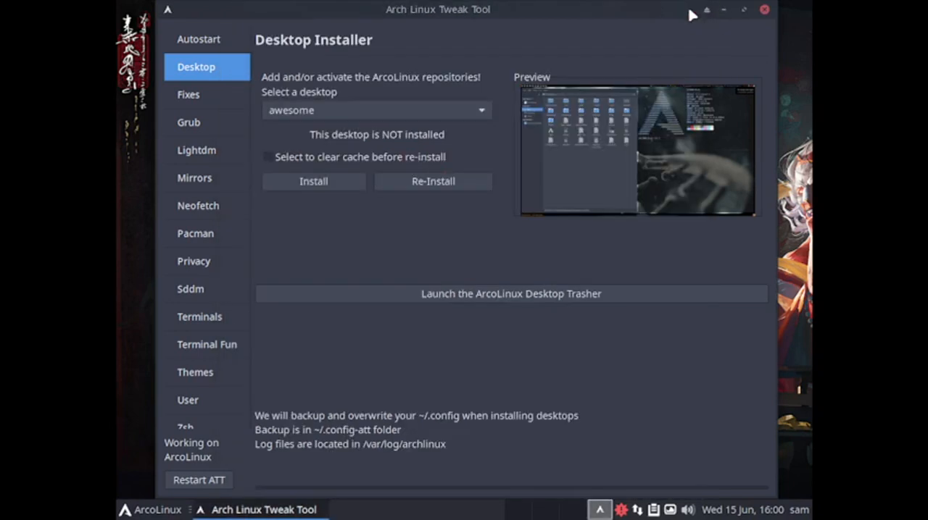
Review the system fixes, Grub themes, Lightdm autologin, ArcoLinux mirrorlist and Neofetch editor settings
{"action": "left_click", "coordinate": [195, 98]}
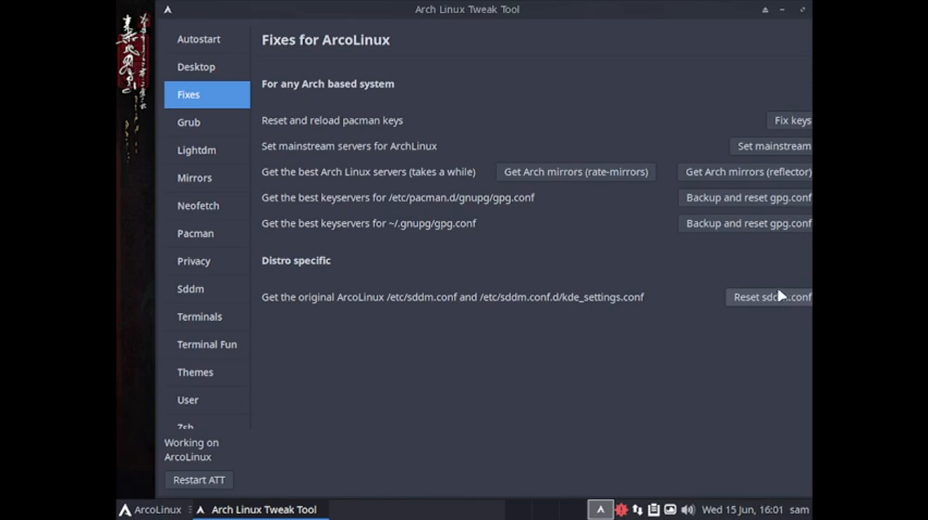
{"action": "left_click", "coordinate": [200, 122]}
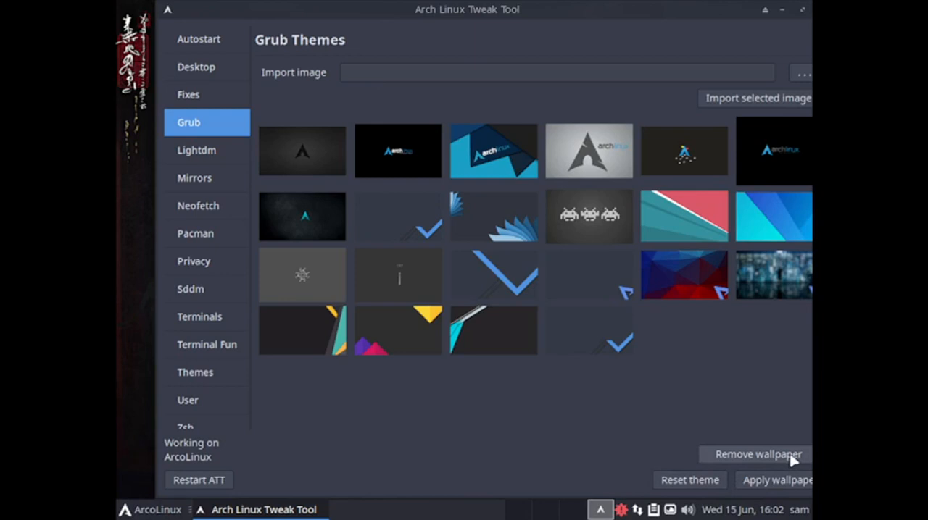
{"action": "left_click", "coordinate": [202, 154]}
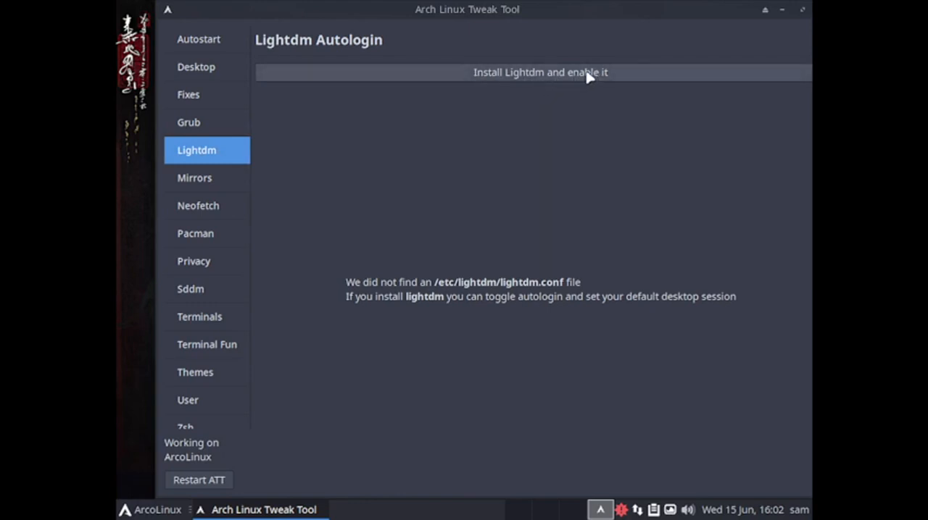
{"action": "left_click", "coordinate": [206, 181]}
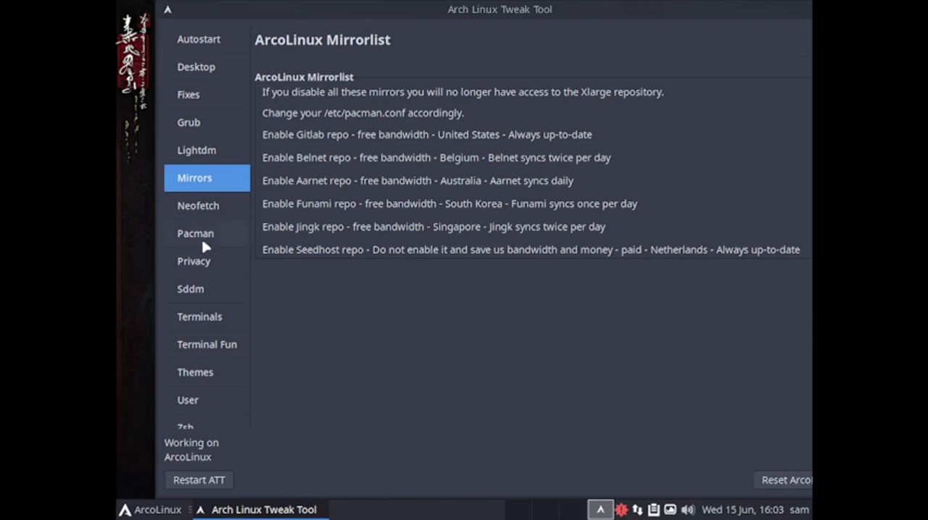
{"action": "left_click", "coordinate": [213, 202]}
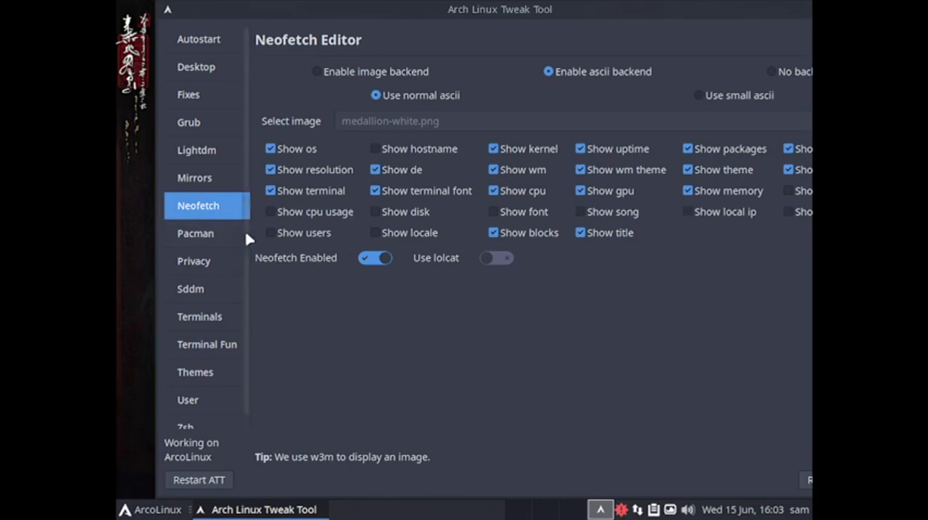
Review the Pacman repositories, the privacy and security options and the Sddm login configuration
{"action": "left_click", "coordinate": [193, 234]}
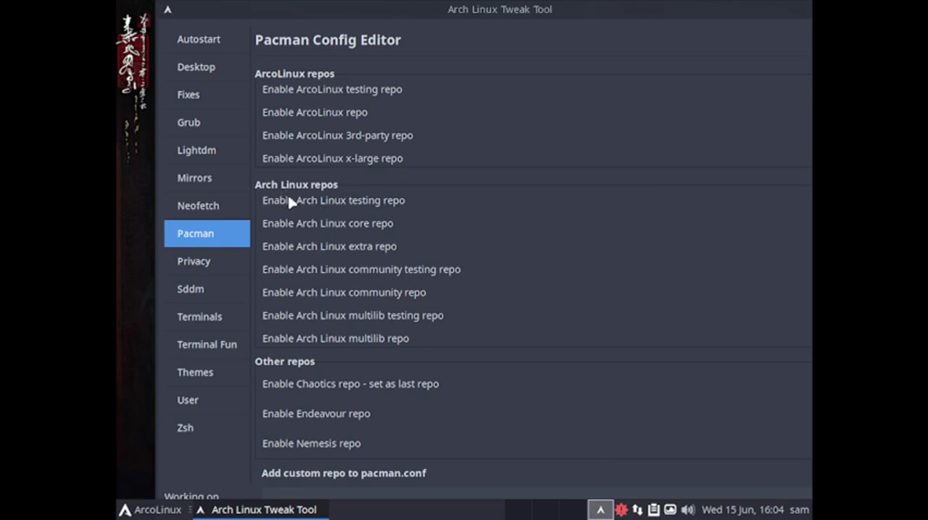
{"action": "left_click", "coordinate": [193, 270]}
{"action": "left_click", "coordinate": [195, 239]}
{"action": "left_click", "coordinate": [212, 271]}
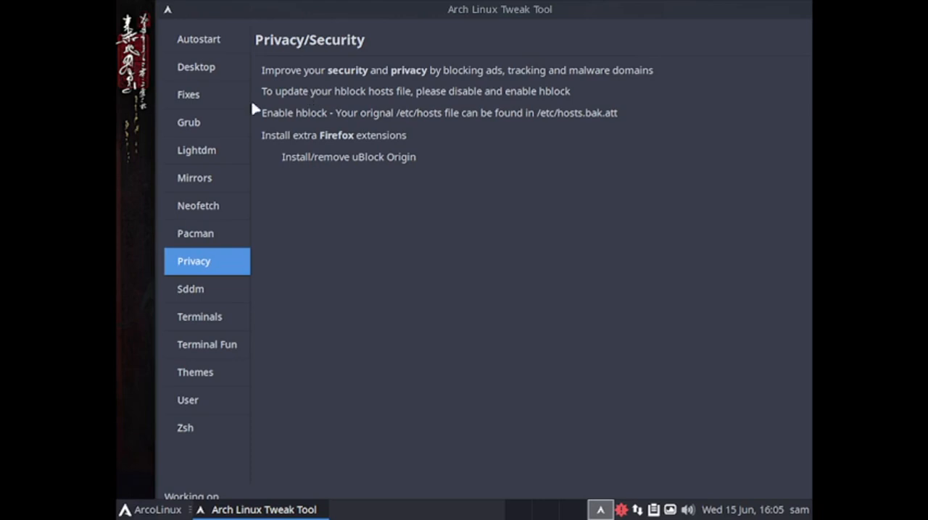
{"action": "left_click", "coordinate": [237, 293]}
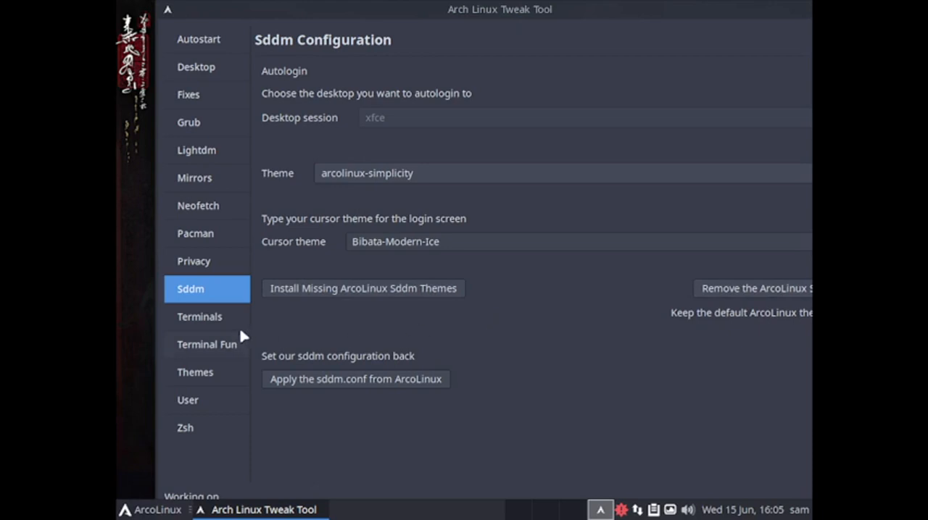
Review the terminal themes, terminal fun utilities, window manager themes and user creation form
{"action": "left_click", "coordinate": [213, 317]}
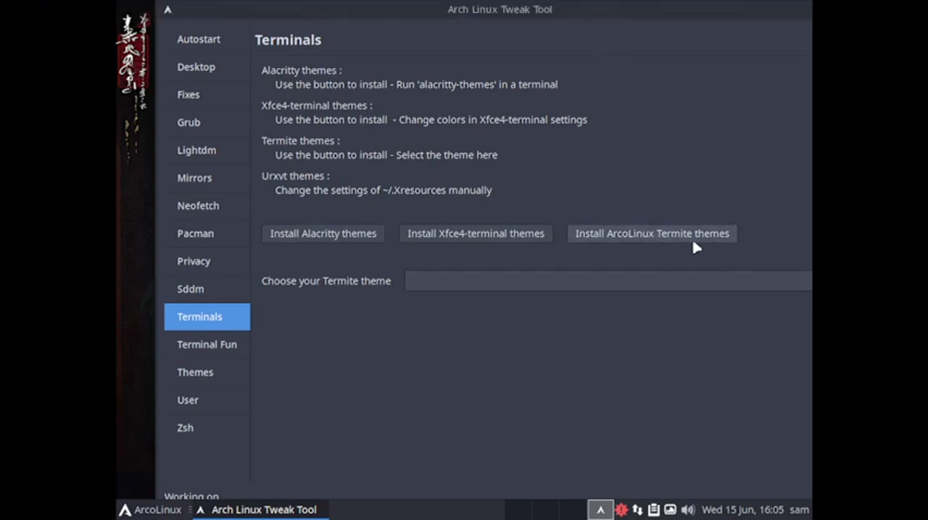
{"action": "left_click", "coordinate": [210, 352]}
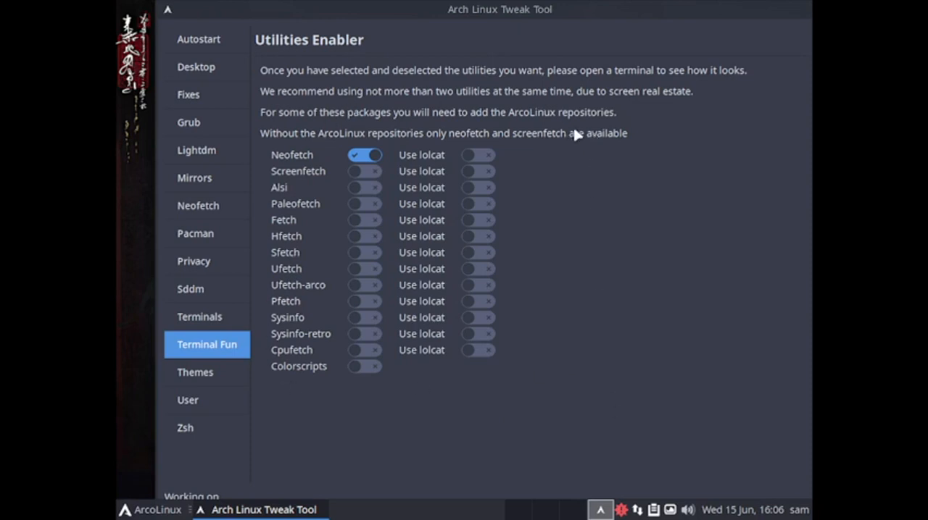
{"action": "left_click", "coordinate": [224, 375]}
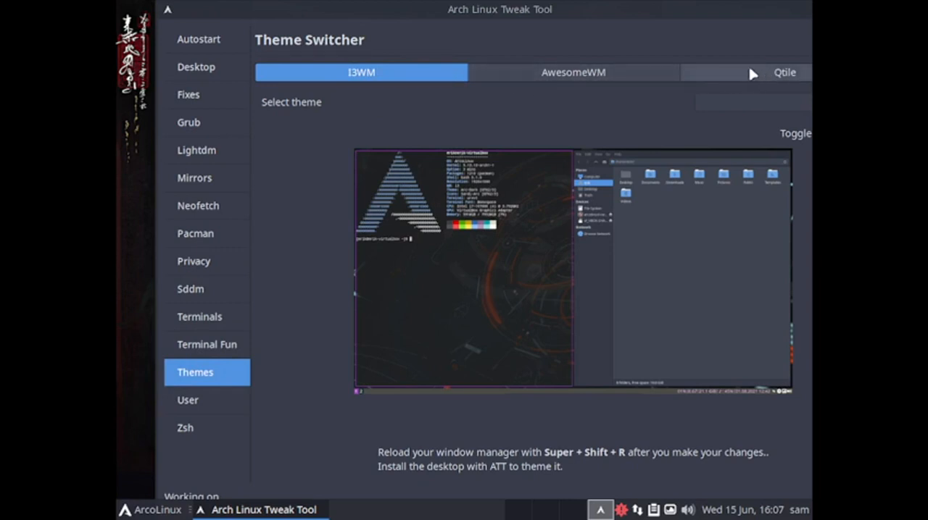
{"action": "left_click", "coordinate": [210, 405]}
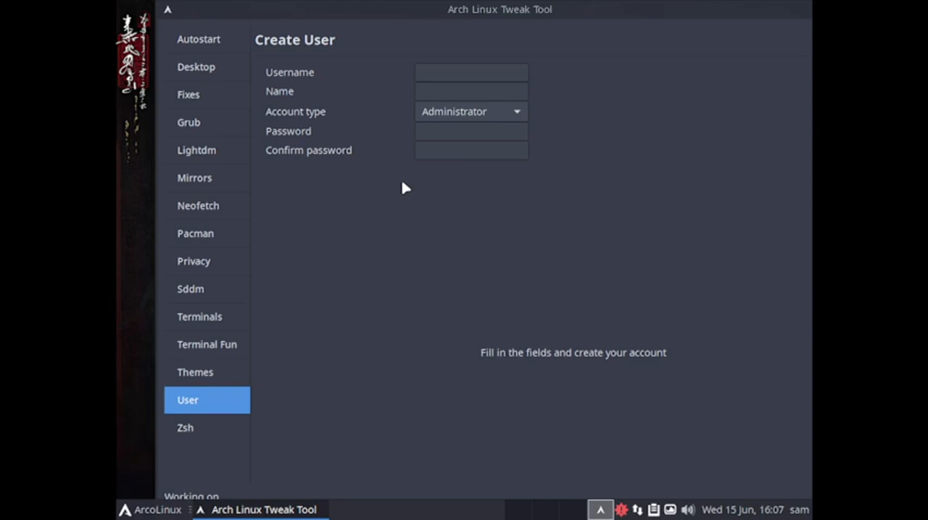
Look over the list of available Zsh themes without changing the selection and close Arch Linux Tweak Tool
{"action": "left_click", "coordinate": [193, 429]}
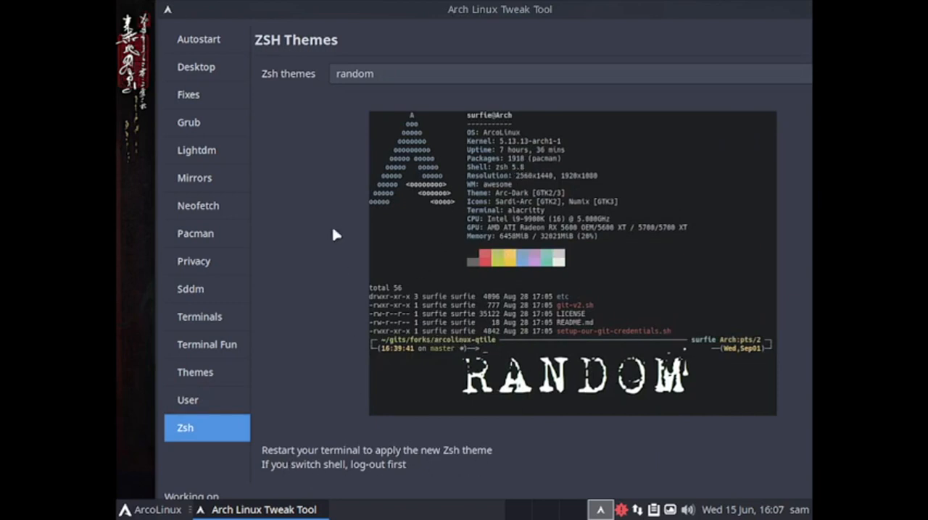
{"action": "left_click", "coordinate": [375, 77]}
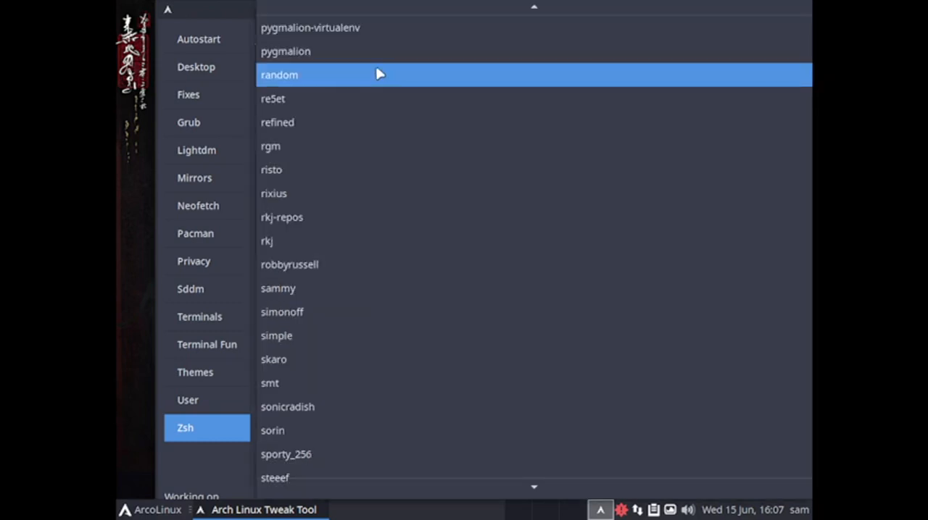
{"action": "left_click", "coordinate": [234, 26]}
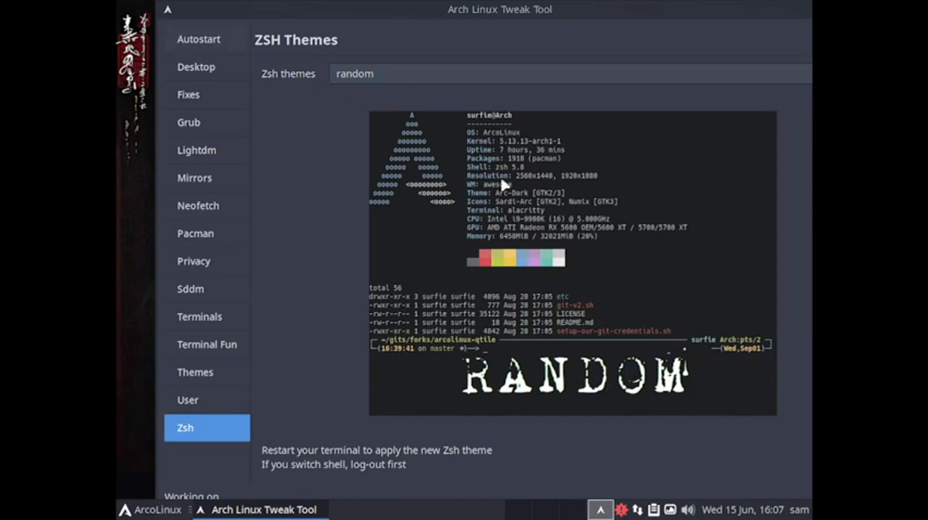
{"action": "left_click_drag", "start_coordinate": [585, 16], "coordinate": [445, 81]}
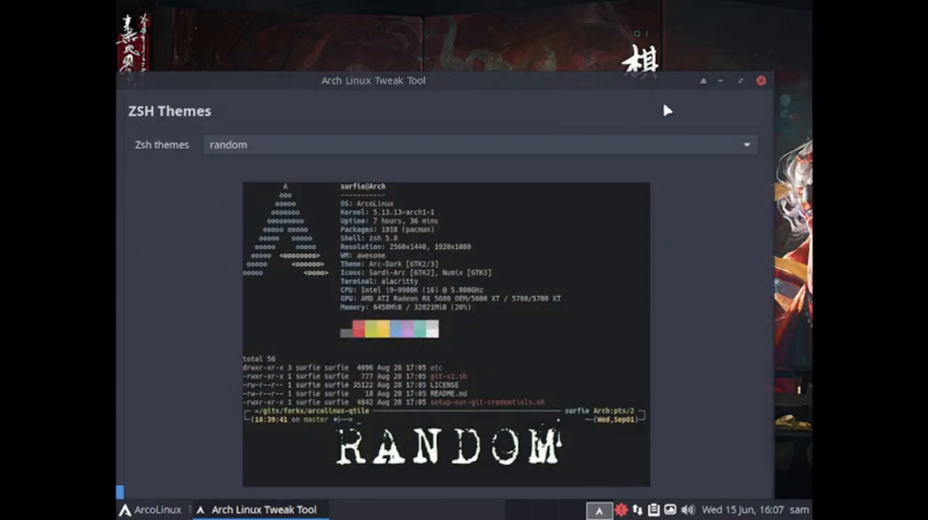
{"action": "left_click", "coordinate": [760, 82]}
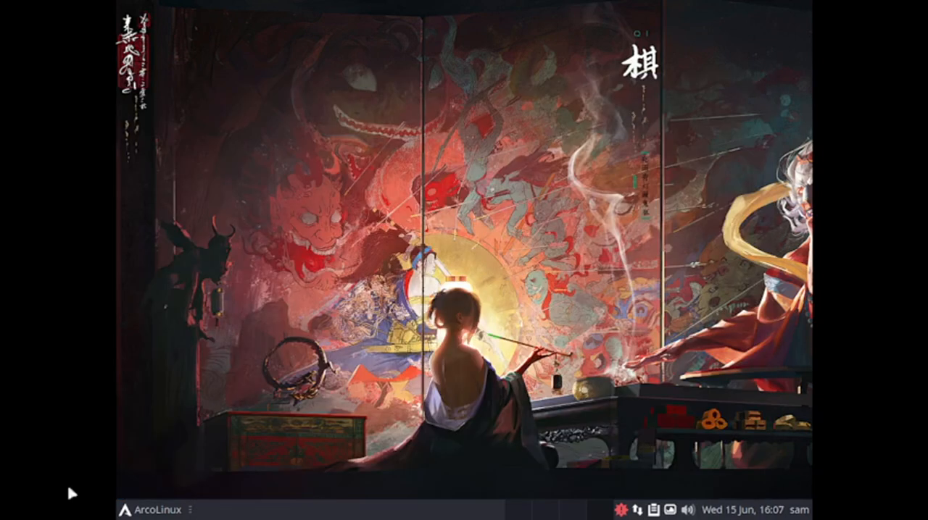
Show the Conky system monitor on the desktop with ArcoLinux Conky Toggle from the accessories applications
{"action": "left_click", "coordinate": [145, 510]}
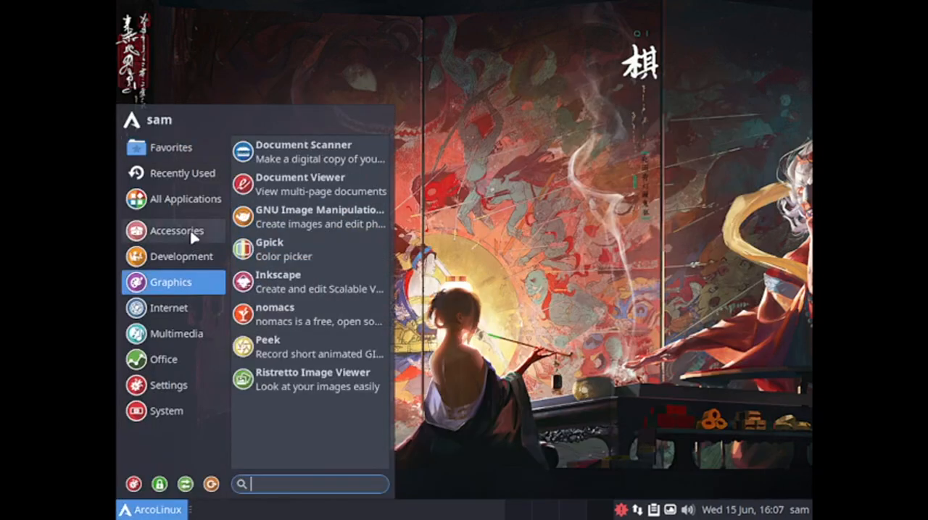
{"action": "mouse_move", "coordinate": [193, 233]}
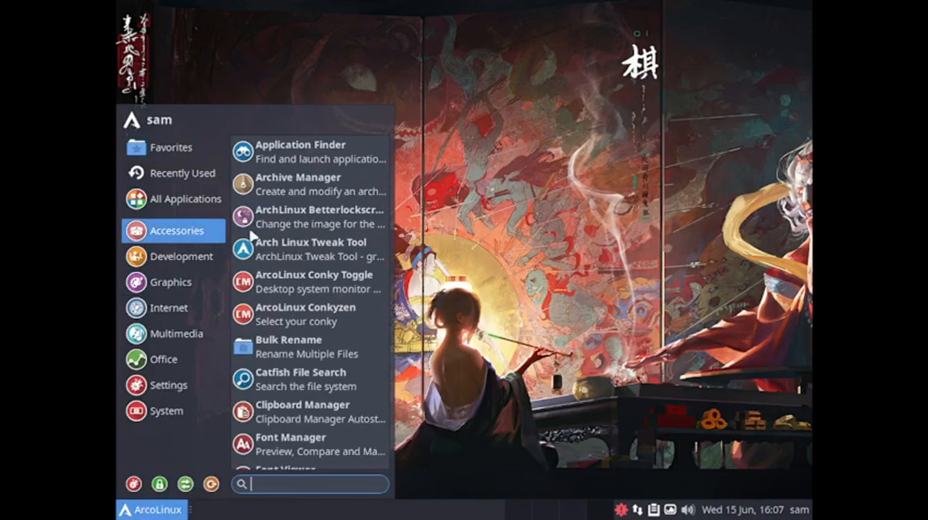
{"action": "left_click", "coordinate": [326, 290]}
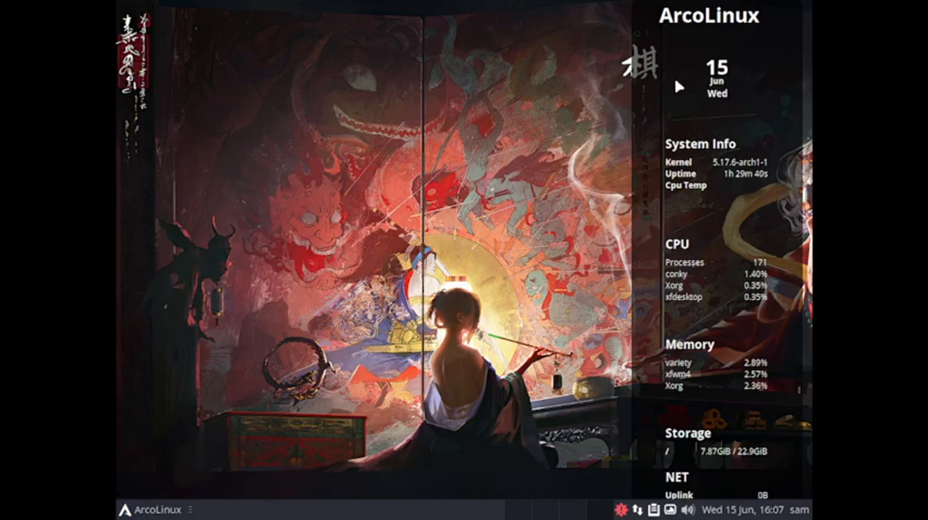
Open ArcoLinux Conkyzen from the accessories applications, look through the available Conky configurations and cancel without changing the selection
{"action": "left_click", "coordinate": [147, 510]}
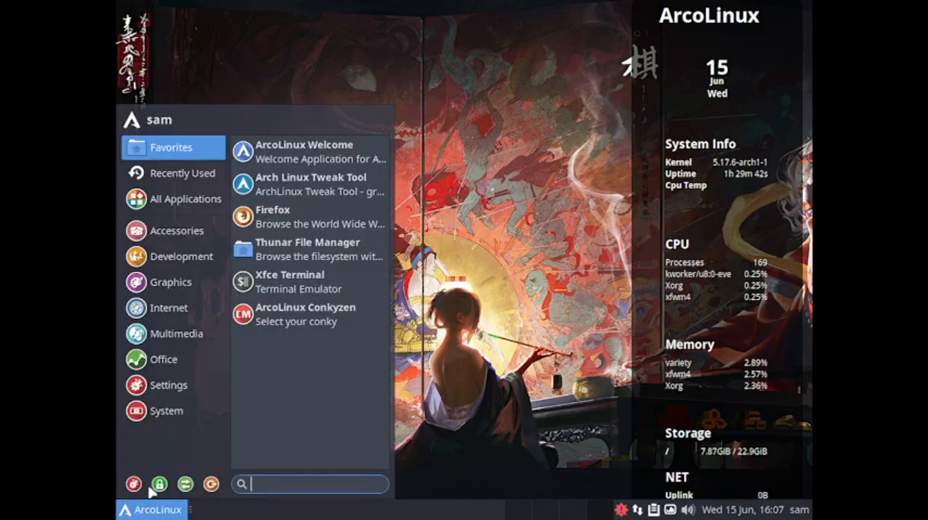
{"action": "left_click", "coordinate": [196, 183]}
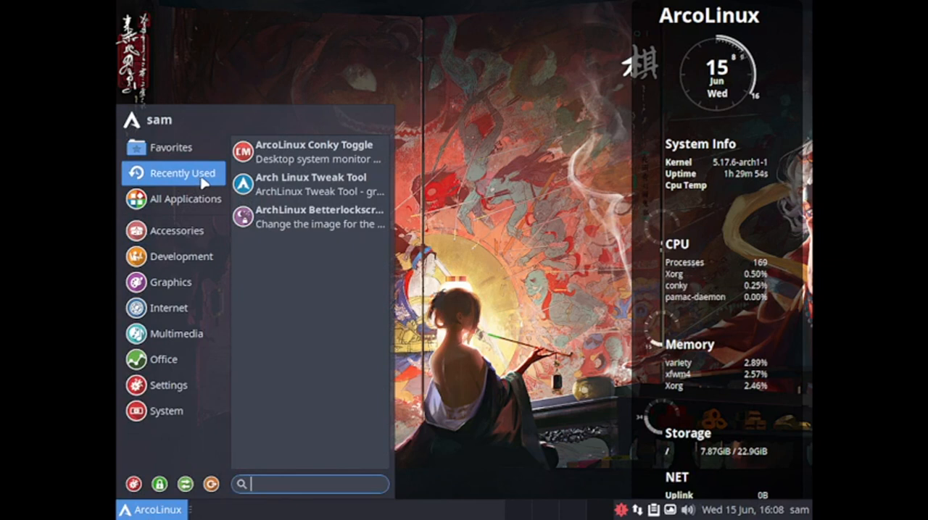
{"action": "left_click", "coordinate": [203, 194]}
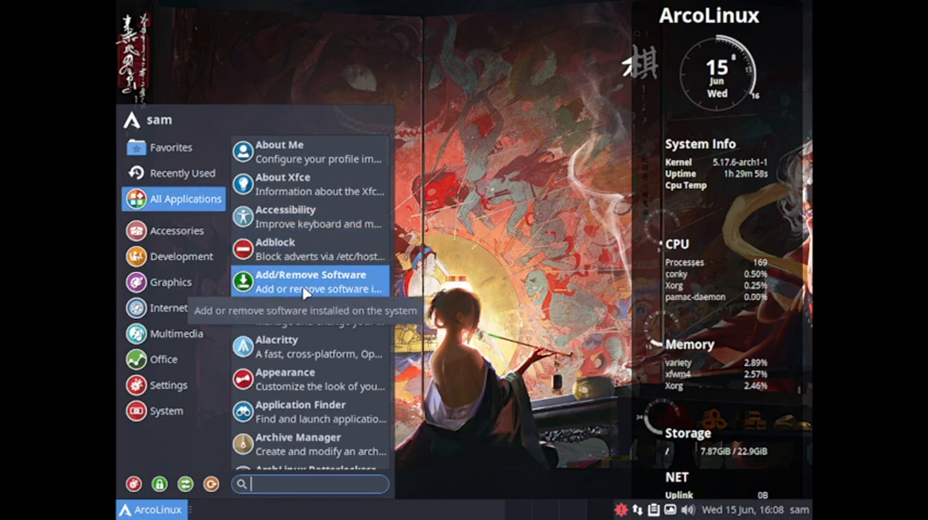
{"action": "left_click", "coordinate": [203, 233]}
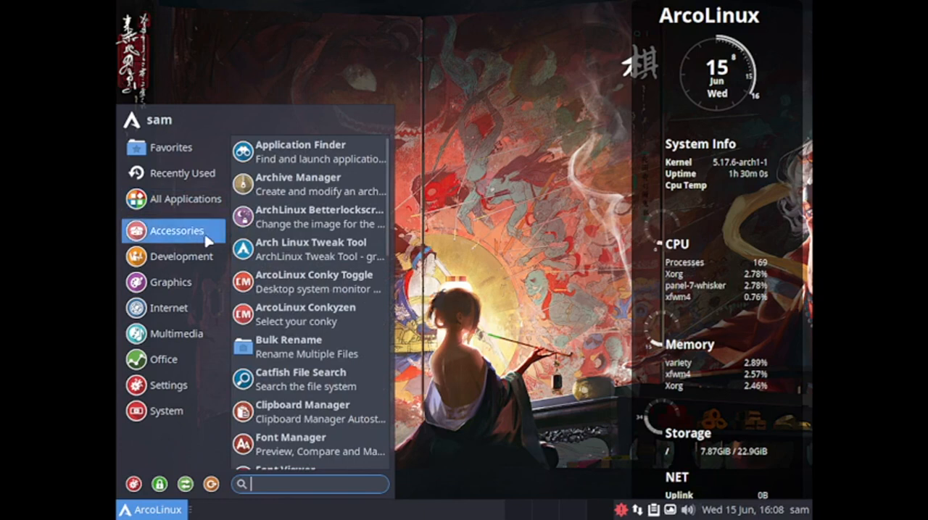
{"action": "left_click", "coordinate": [302, 322]}
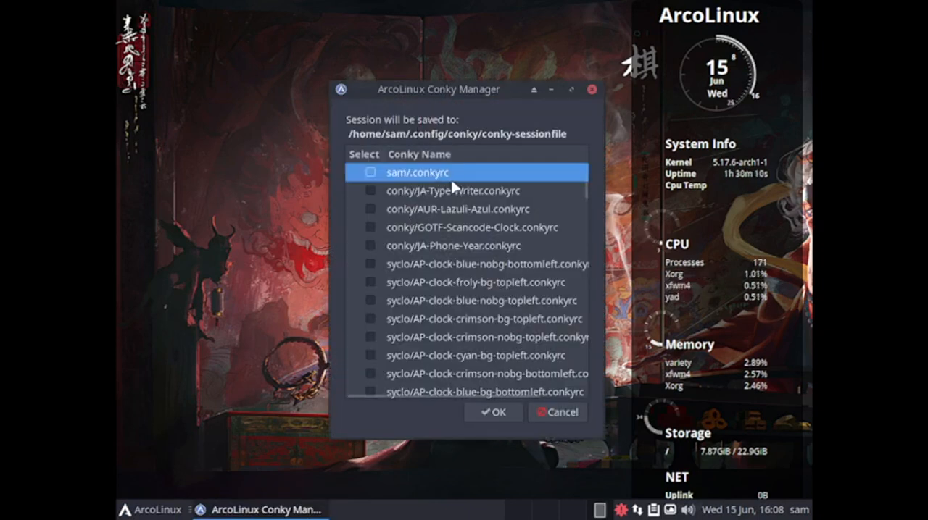
{"action": "scroll", "coordinate": [464, 268], "scroll_direction": "down", "scroll_amount": 5}
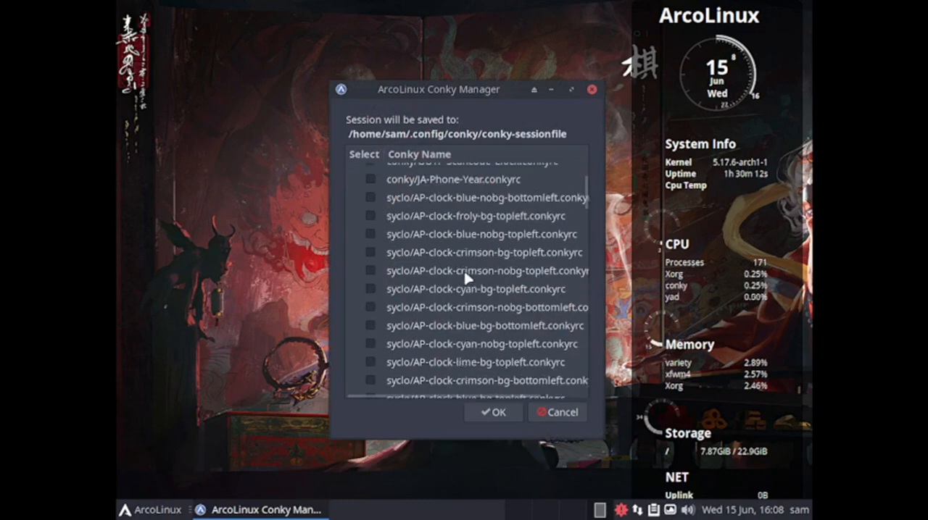
{"action": "scroll", "coordinate": [465, 278], "scroll_direction": "down", "scroll_amount": 15}
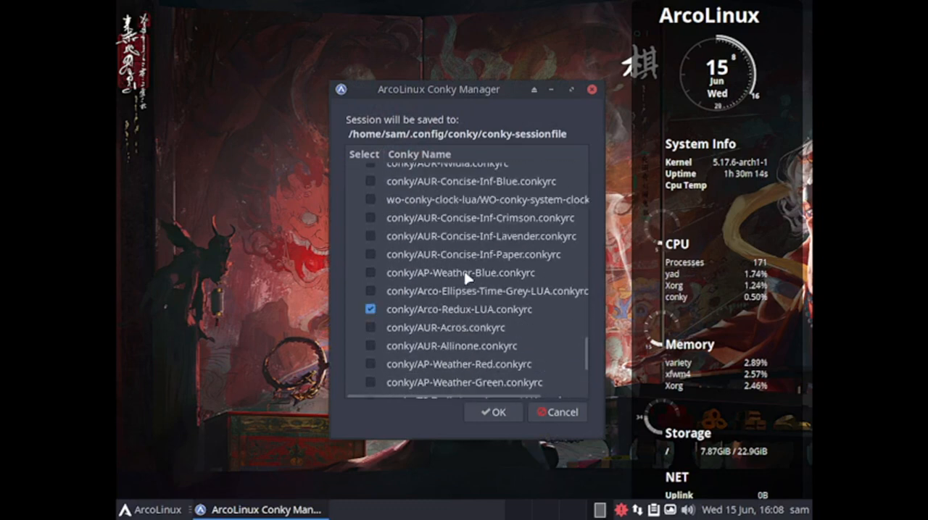
{"action": "scroll", "coordinate": [466, 279], "scroll_direction": "up", "scroll_amount": 3}
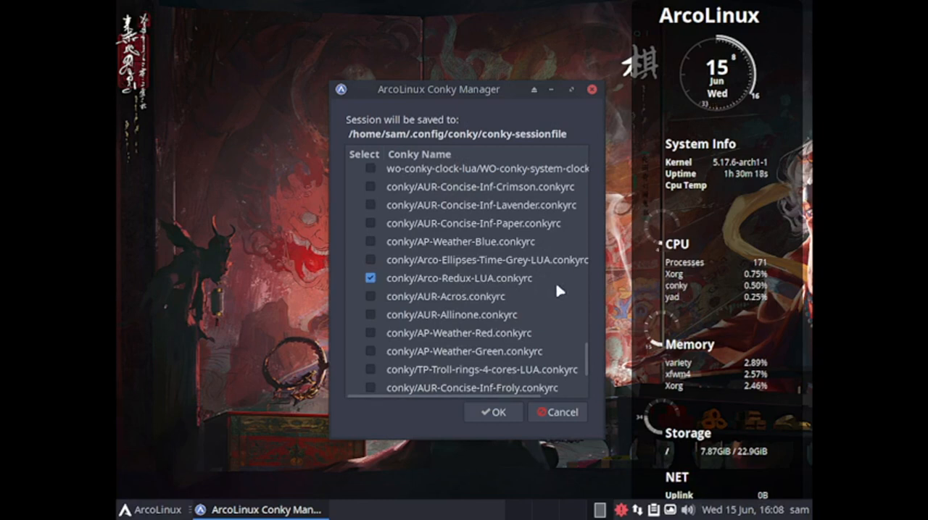
{"action": "left_click", "coordinate": [556, 411]}
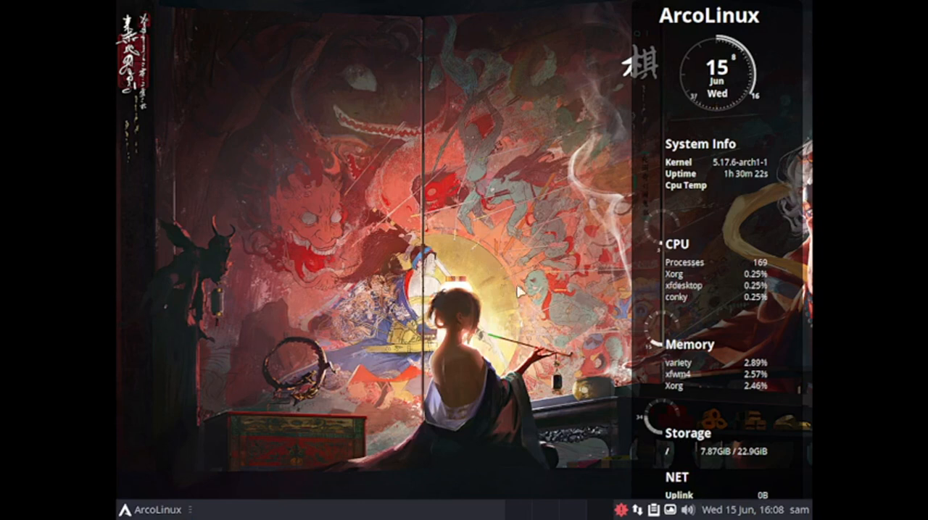
Open Font Manager from the accessories applications and look through the list of all installed font families
{"action": "left_click", "coordinate": [134, 509]}
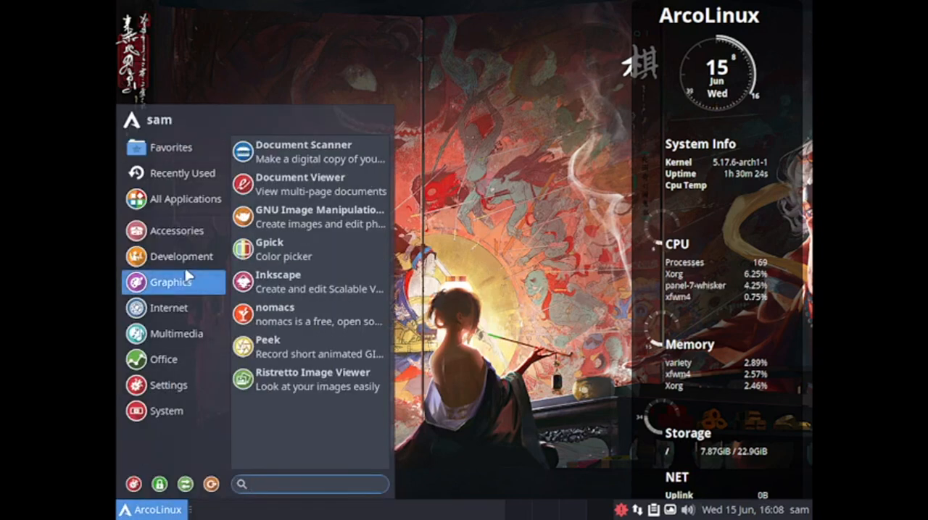
{"action": "mouse_move", "coordinate": [187, 229]}
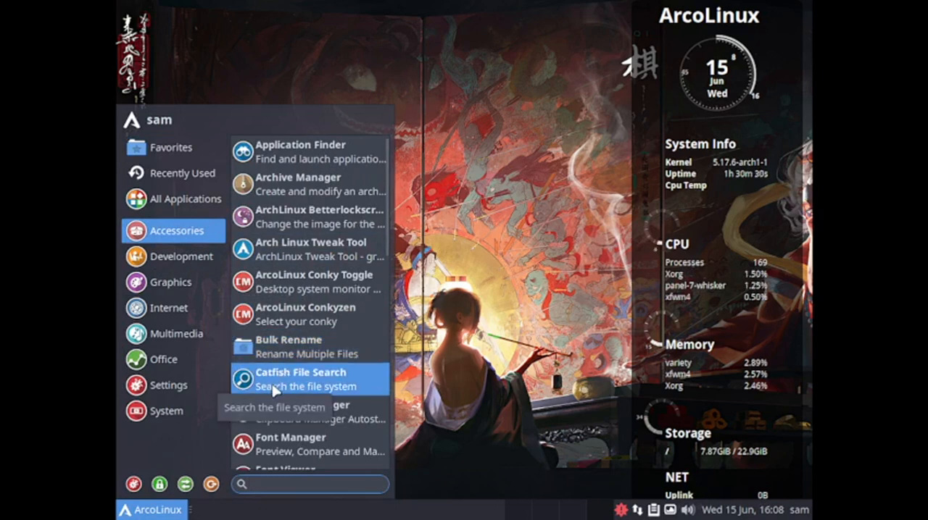
{"action": "scroll", "coordinate": [326, 406], "scroll_direction": "down", "scroll_amount": 1}
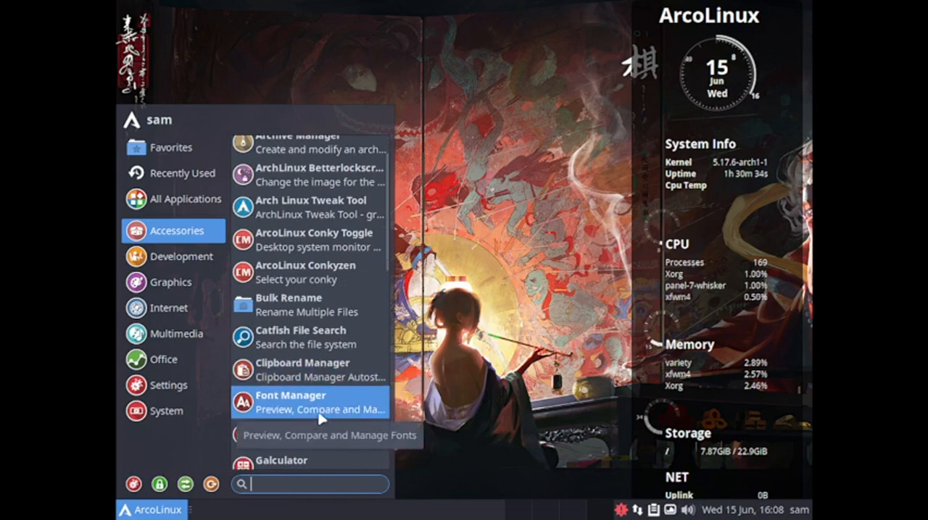
{"action": "left_click", "coordinate": [328, 410]}
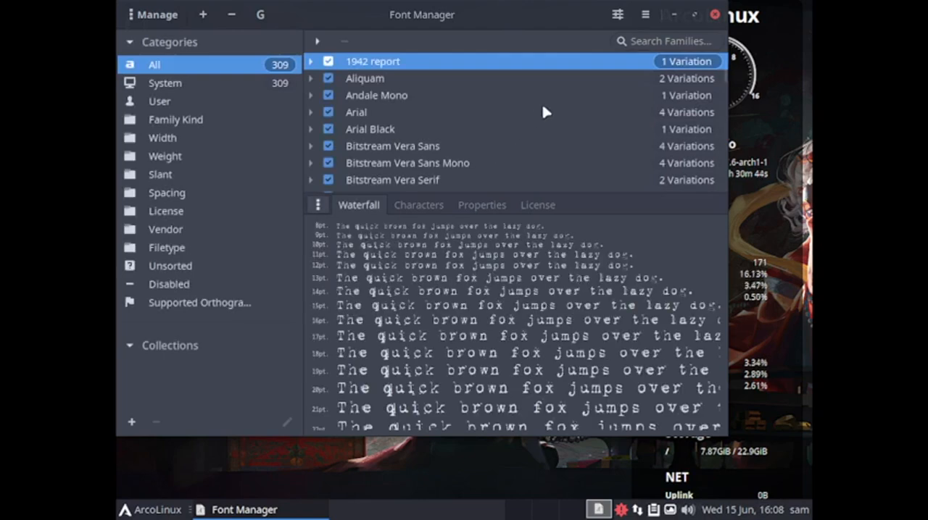
{"action": "scroll", "coordinate": [544, 110], "scroll_direction": "down", "scroll_amount": 8}
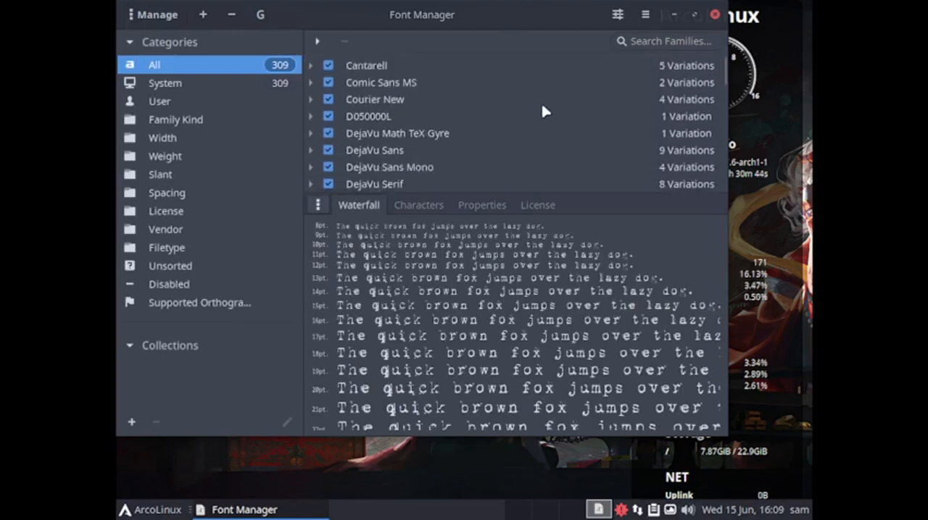
Check the System, User and Family Kind font categories
{"action": "left_click", "coordinate": [204, 87]}
{"action": "left_click", "coordinate": [190, 102]}
{"action": "left_click", "coordinate": [185, 124]}
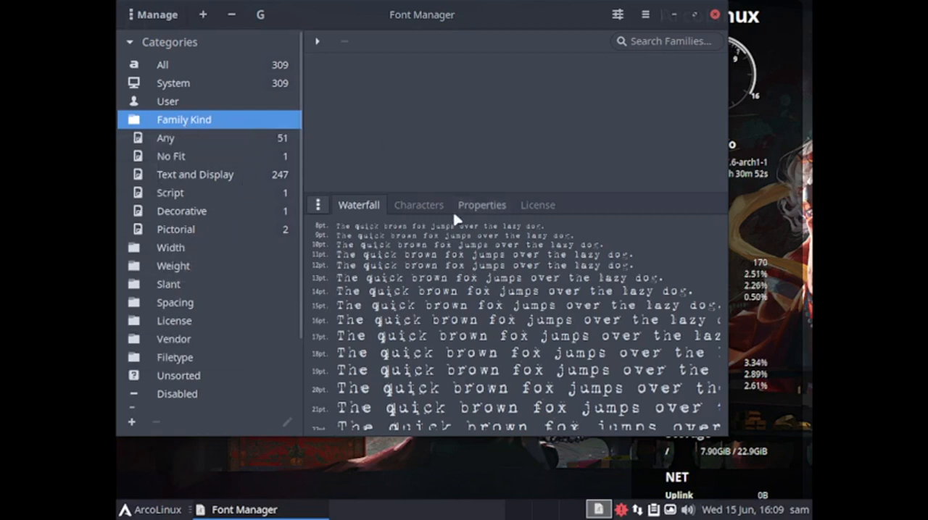
{"action": "scroll", "coordinate": [197, 286], "scroll_direction": "down", "scroll_amount": 3}
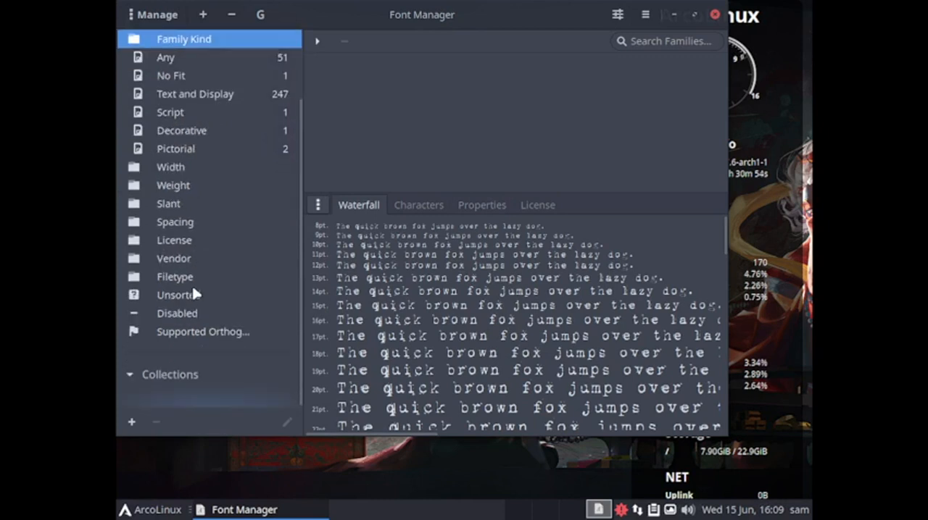
Browse the fonts grouped by vendor, previewing those from Apostrophic Laboratories and Adobe
{"action": "left_click", "coordinate": [191, 257]}
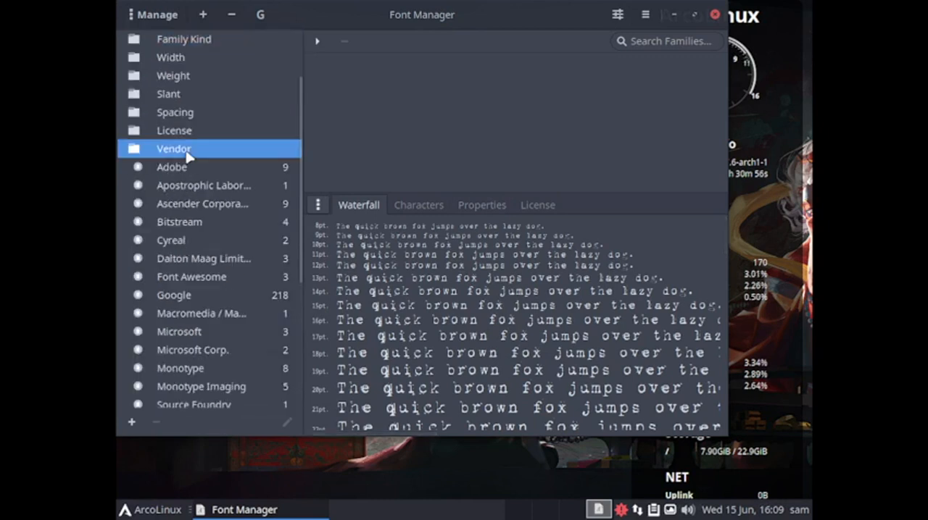
{"action": "left_click", "coordinate": [173, 184]}
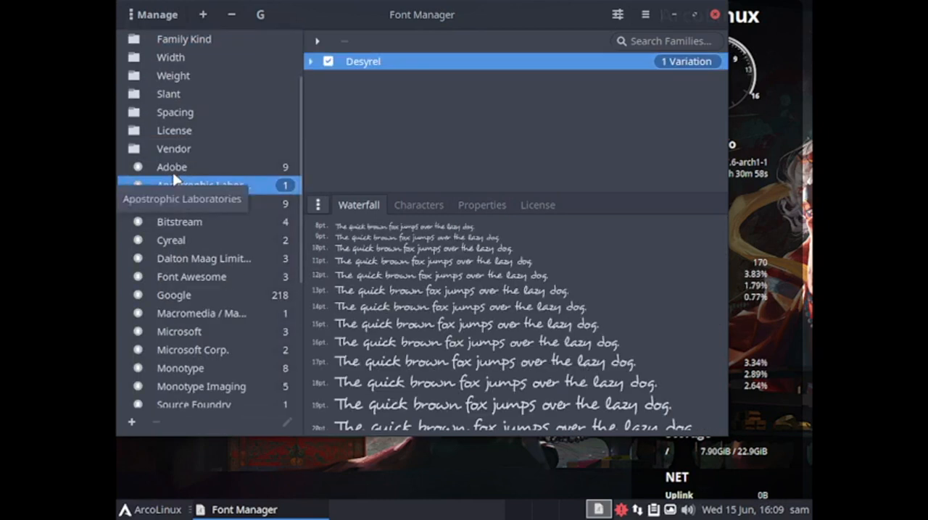
{"action": "left_click", "coordinate": [172, 168]}
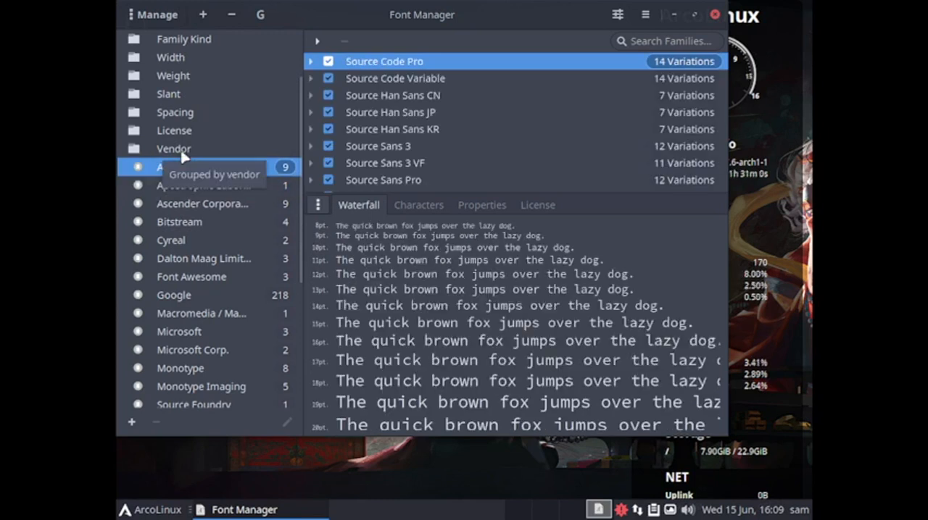
{"action": "left_click", "coordinate": [180, 153]}
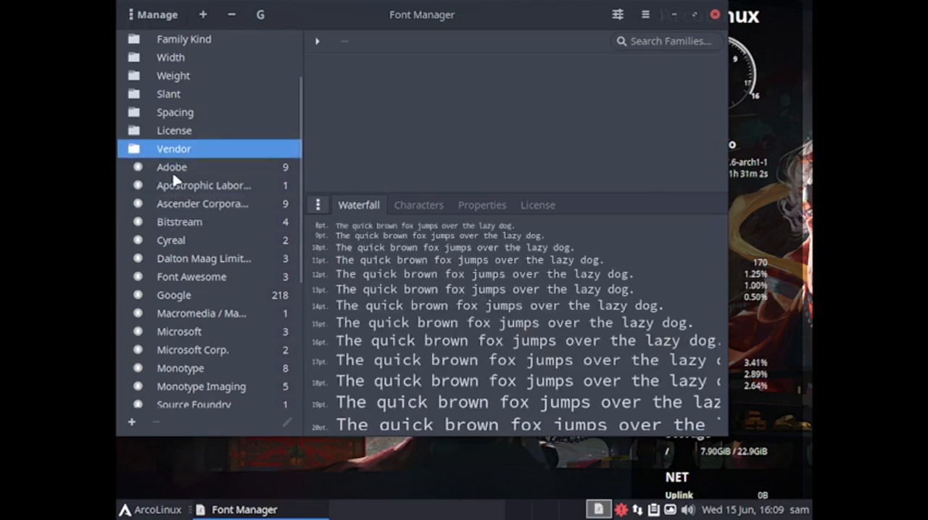
{"action": "left_click", "coordinate": [166, 173]}
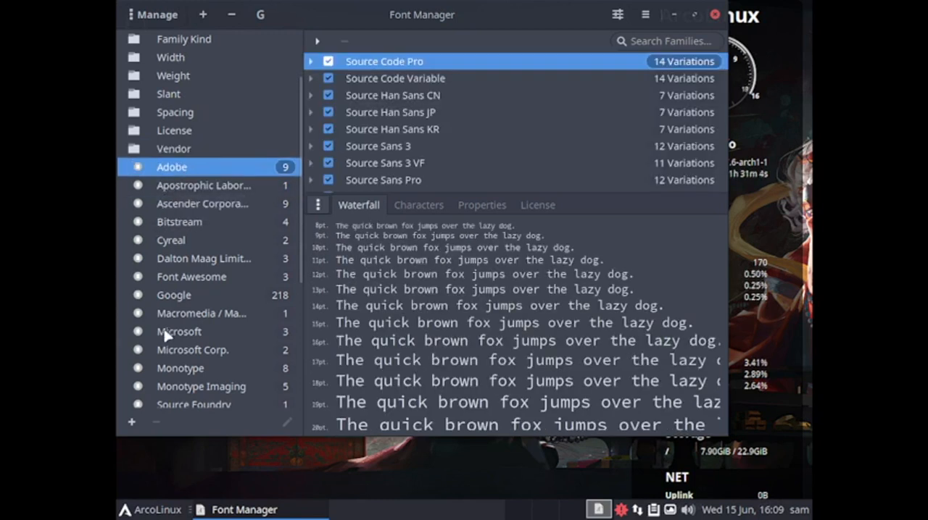
{"action": "left_click", "coordinate": [191, 150]}
{"action": "scroll", "coordinate": [253, 232], "scroll_direction": "down", "scroll_amount": 5}
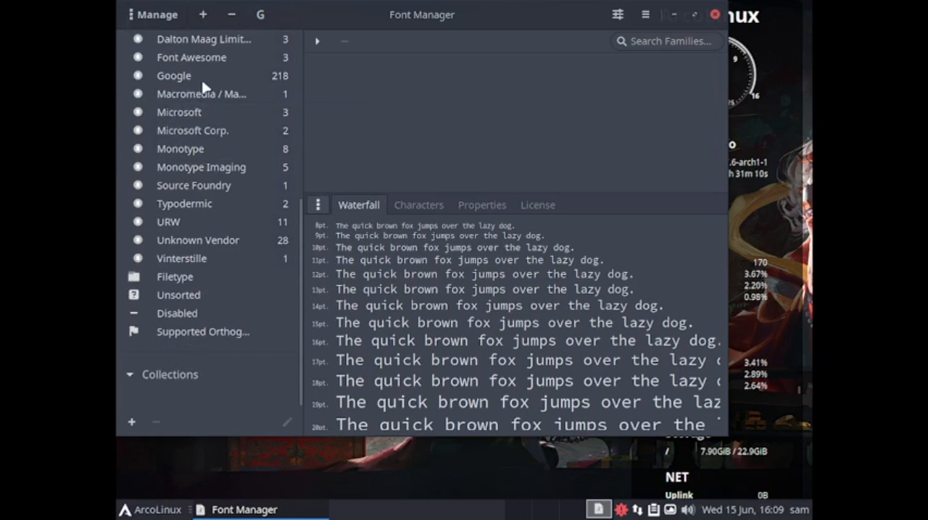
Preview the Microsoft fonts in the vendor group and close Font Manager
{"action": "scroll", "coordinate": [240, 213], "scroll_direction": "up", "scroll_amount": 3}
{"action": "scroll", "coordinate": [241, 212], "scroll_direction": "up", "scroll_amount": 3}
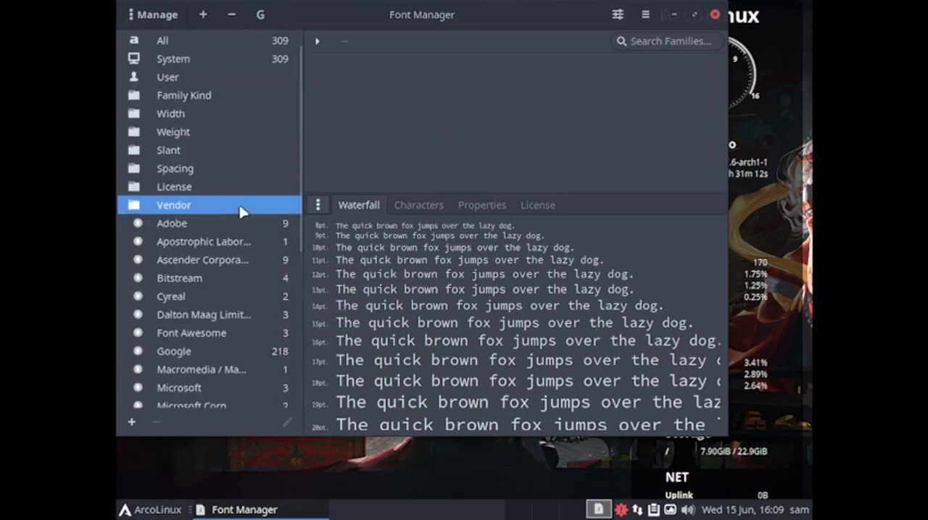
{"action": "scroll", "coordinate": [242, 210], "scroll_direction": "down", "scroll_amount": 5}
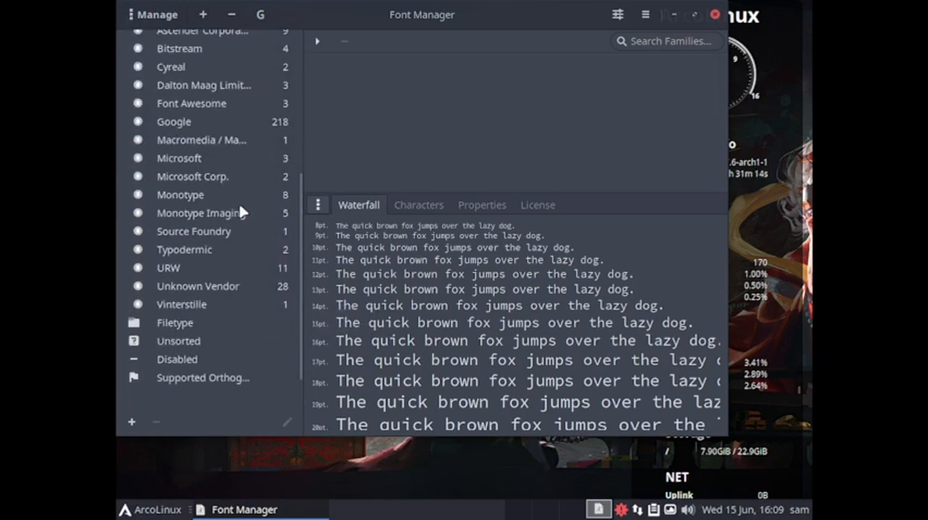
{"action": "left_click", "coordinate": [189, 160]}
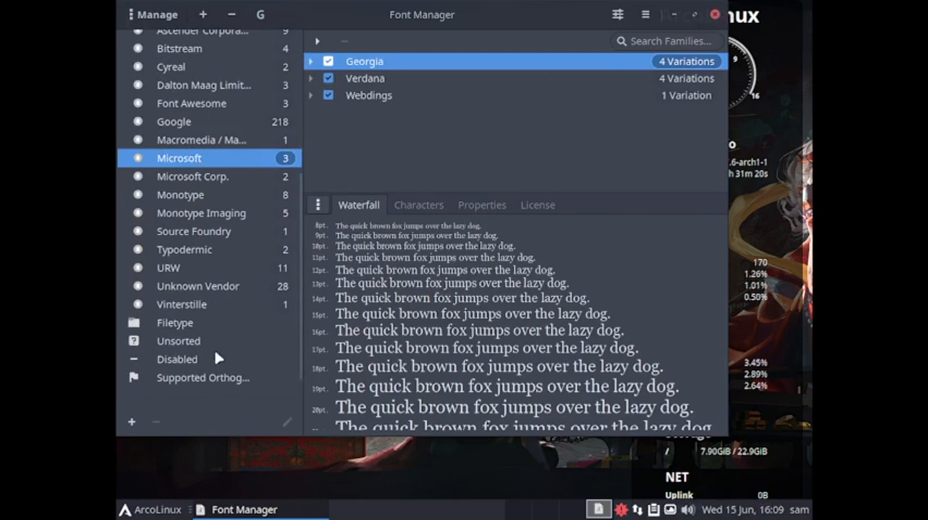
{"action": "scroll", "coordinate": [220, 356], "scroll_direction": "up", "scroll_amount": 3}
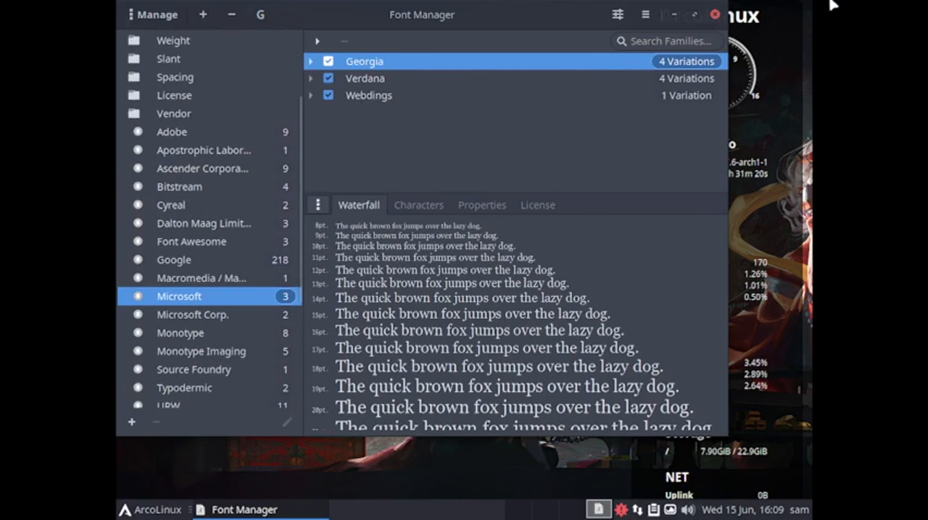
{"action": "left_click", "coordinate": [715, 14]}
Open Logs from the accessories applications and look through all log entries
{"action": "left_click", "coordinate": [152, 509]}
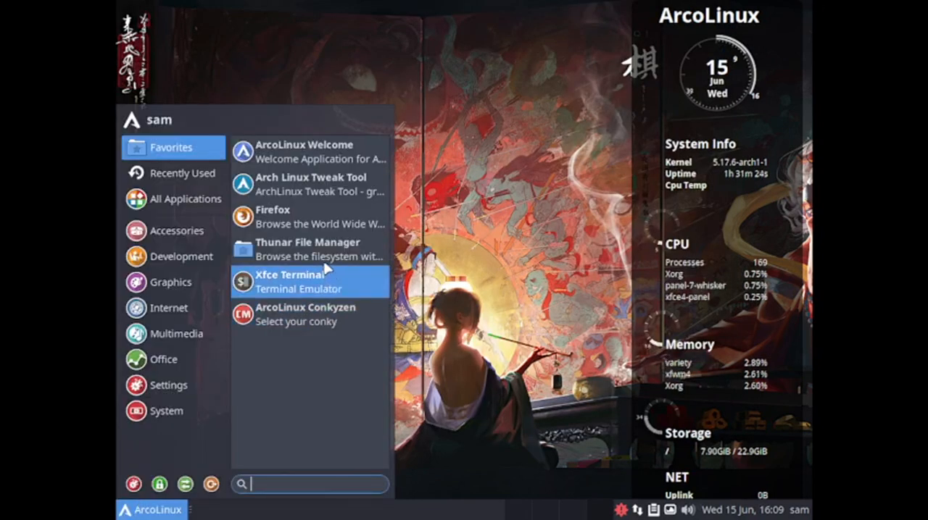
{"action": "scroll", "coordinate": [254, 312], "scroll_direction": "down", "scroll_amount": 3}
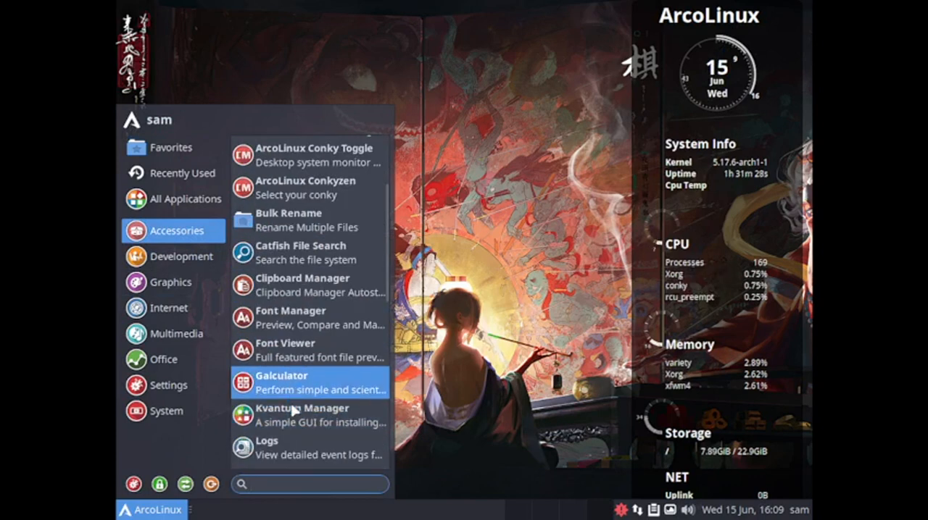
{"action": "left_click", "coordinate": [308, 454]}
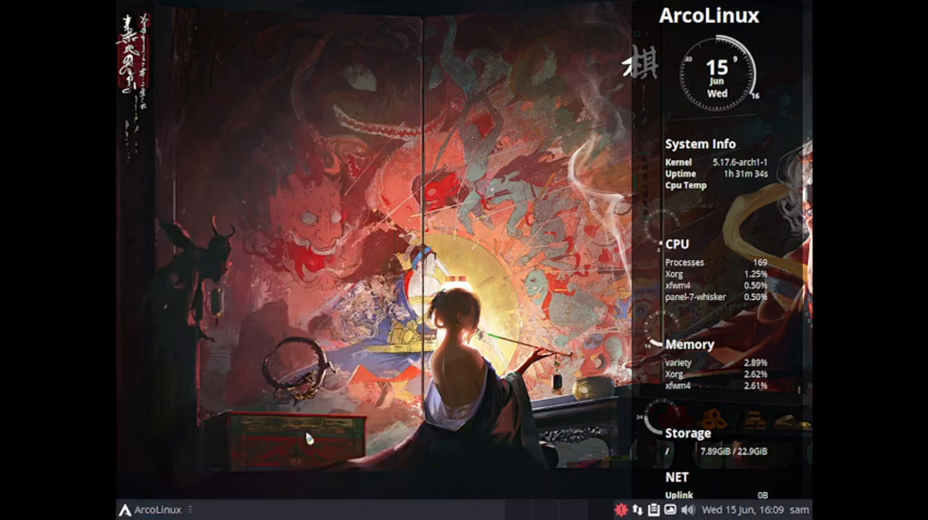
{"action": "left_click", "coordinate": [146, 126]}
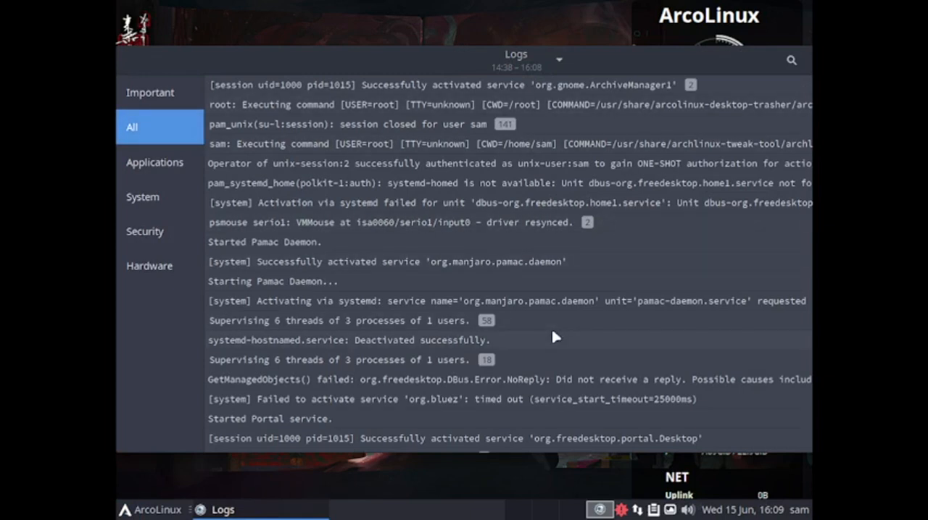
{"action": "scroll", "coordinate": [555, 337], "scroll_direction": "down", "scroll_amount": 10}
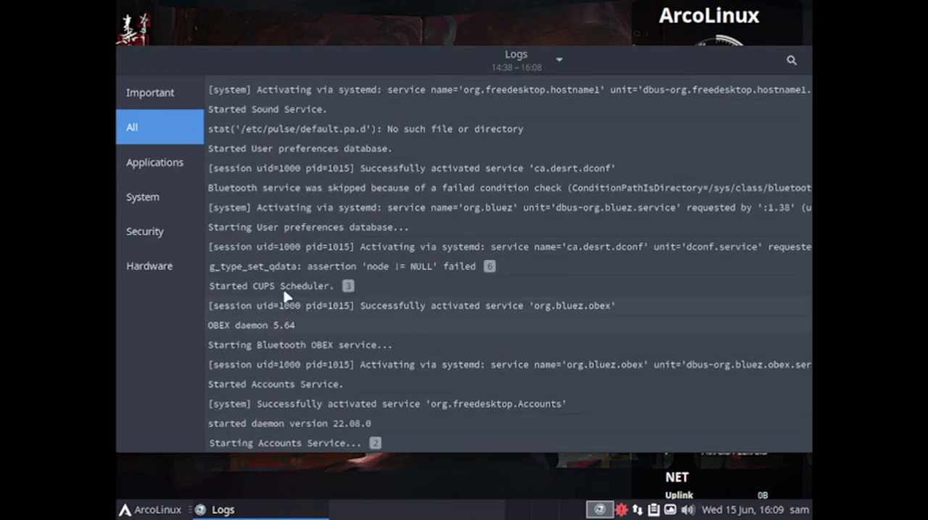
Review the Applications, System, Security and Hardware log categories and close Logs
{"action": "left_click", "coordinate": [166, 177]}
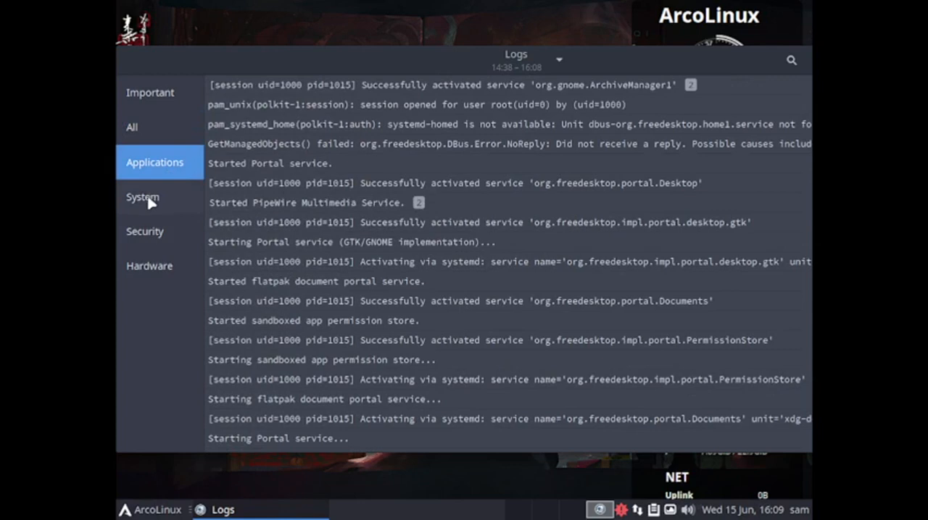
{"action": "left_click", "coordinate": [148, 202]}
{"action": "left_click", "coordinate": [136, 234]}
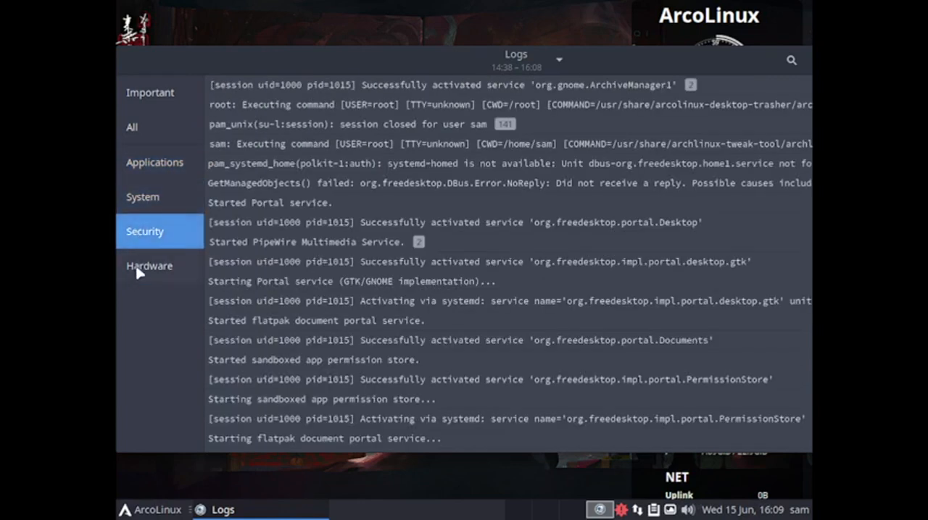
{"action": "left_click", "coordinate": [138, 272]}
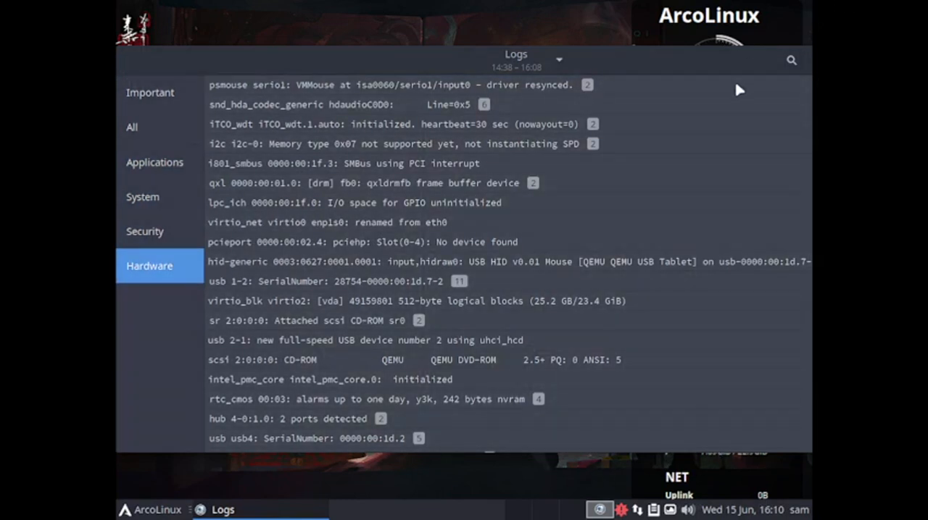
{"action": "left_click_drag", "start_coordinate": [710, 66], "coordinate": [476, 84]}
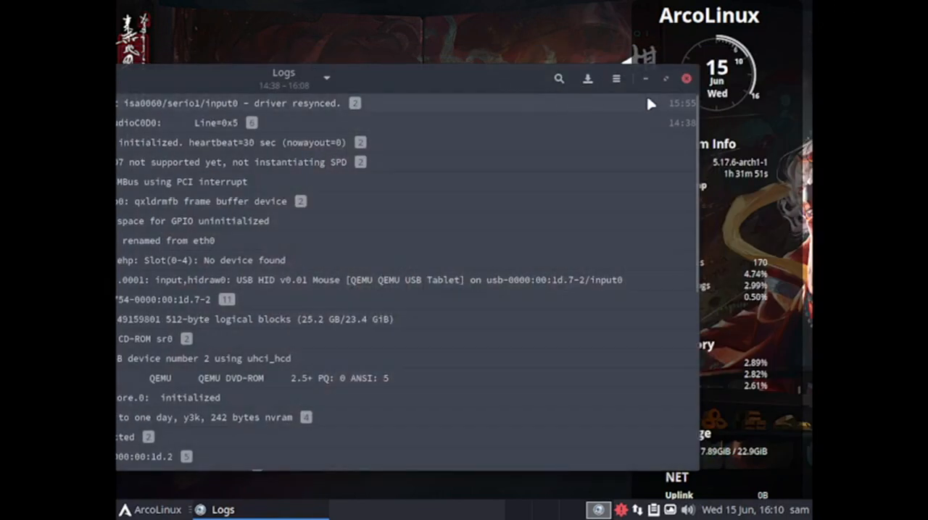
{"action": "left_click", "coordinate": [685, 79]}
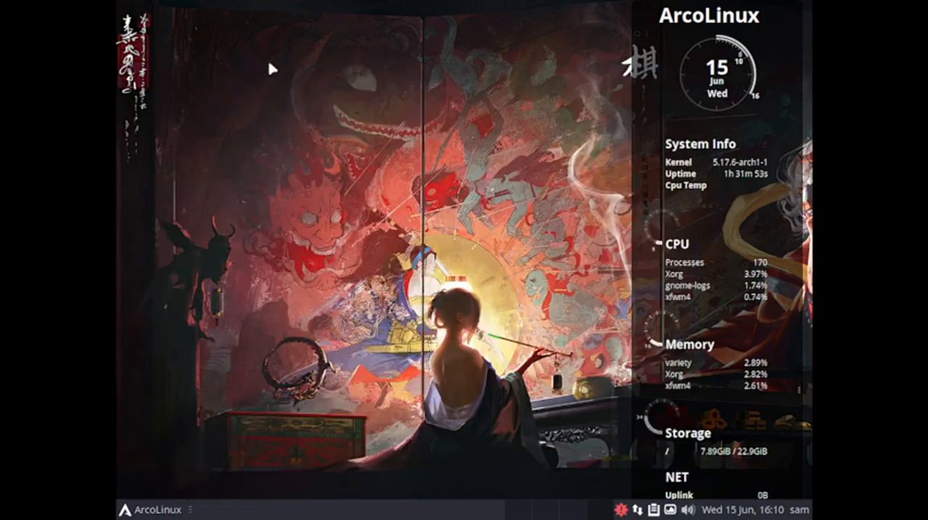
Look through the accessories applications, open USB Image Writer to view its window and close it
{"action": "left_click", "coordinate": [122, 510]}
{"action": "left_click", "coordinate": [208, 334]}
{"action": "left_click", "coordinate": [193, 257]}
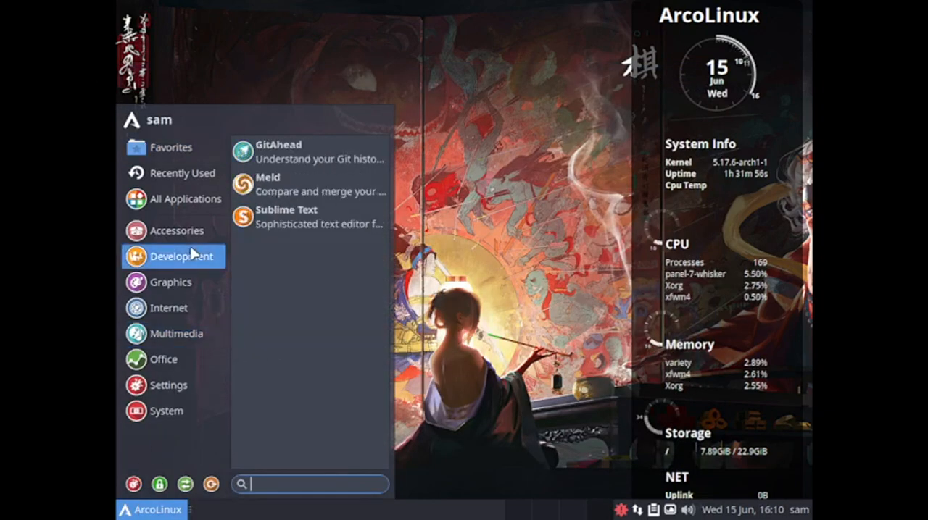
{"action": "left_click", "coordinate": [209, 237]}
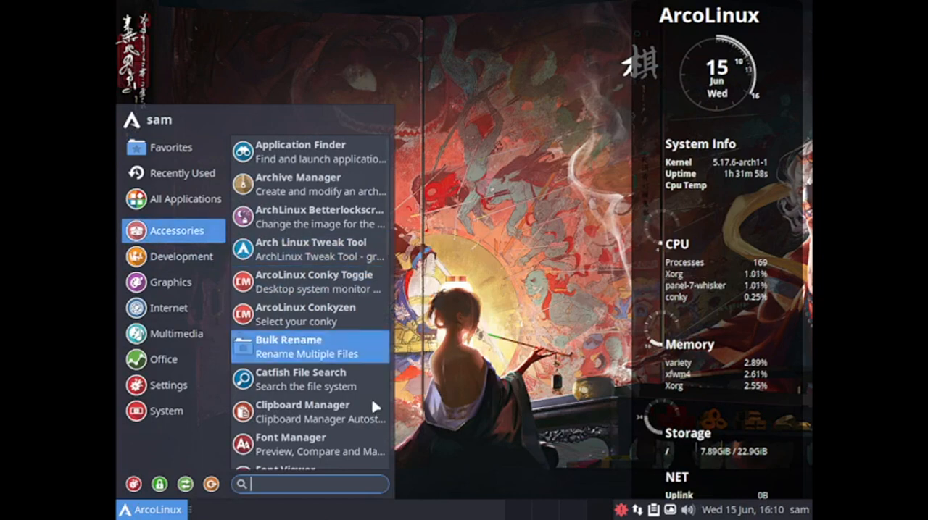
{"action": "scroll", "coordinate": [369, 417], "scroll_direction": "down", "scroll_amount": 3}
{"action": "scroll", "coordinate": [370, 422], "scroll_direction": "down", "scroll_amount": 3}
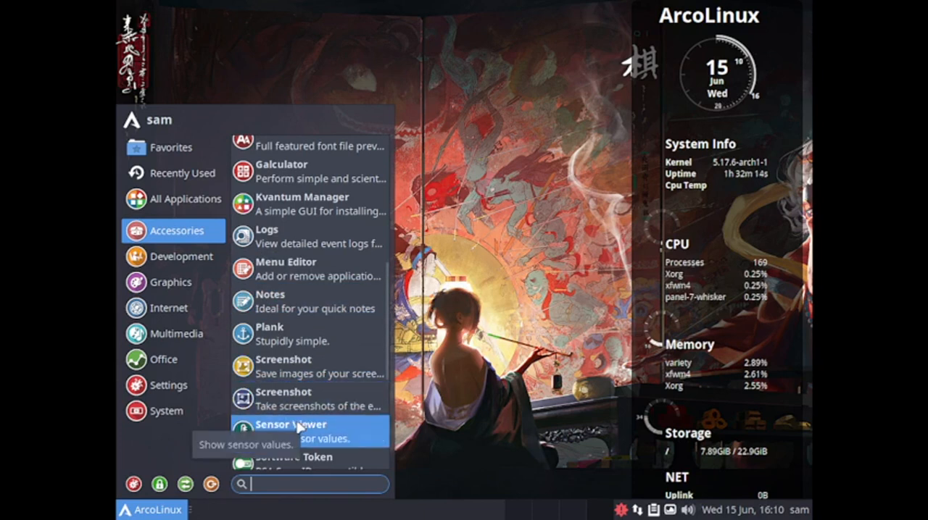
{"action": "scroll", "coordinate": [299, 427], "scroll_direction": "down", "scroll_amount": 3}
{"action": "scroll", "coordinate": [299, 428], "scroll_direction": "down", "scroll_amount": 1}
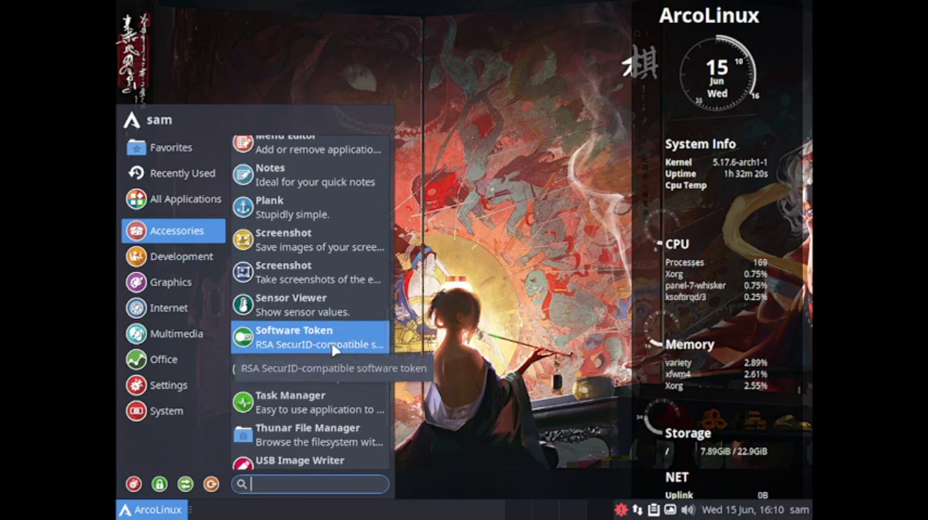
{"action": "scroll", "coordinate": [337, 395], "scroll_direction": "down", "scroll_amount": 3}
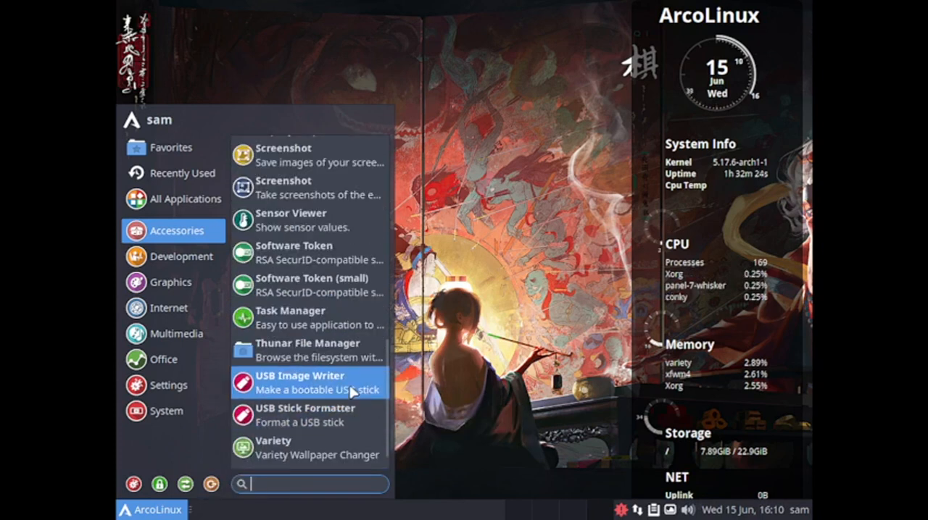
{"action": "left_click", "coordinate": [352, 388]}
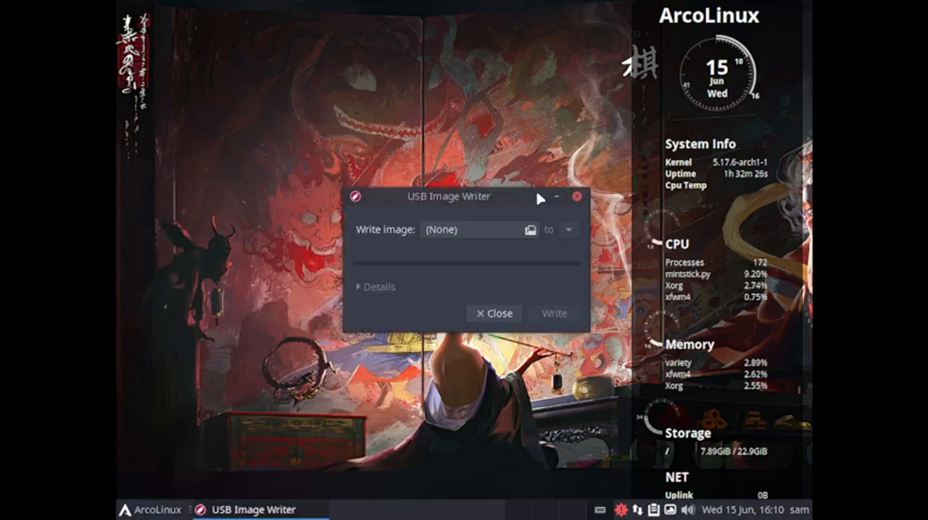
{"action": "left_click", "coordinate": [576, 197]}
Open USB Stick Formatter from the accessories applications, view its format options and close it
{"action": "left_click", "coordinate": [150, 509]}
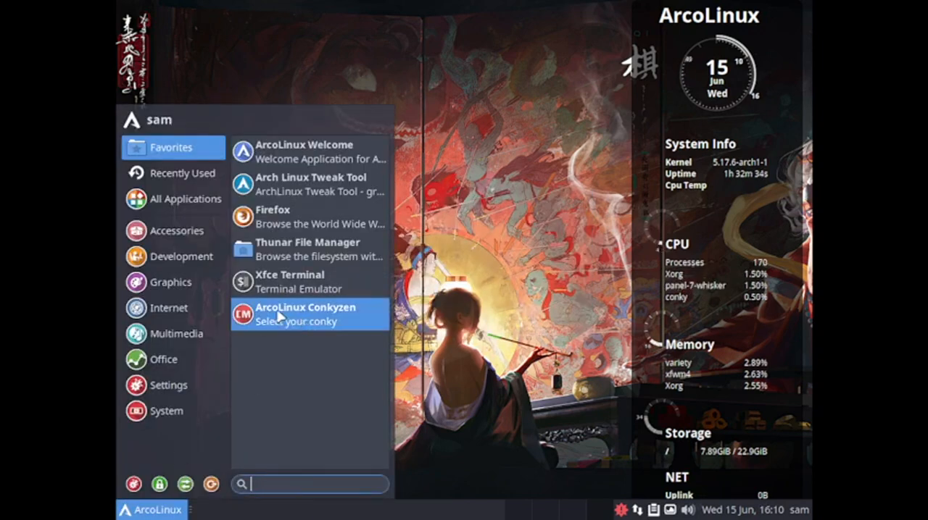
{"action": "mouse_move", "coordinate": [186, 231]}
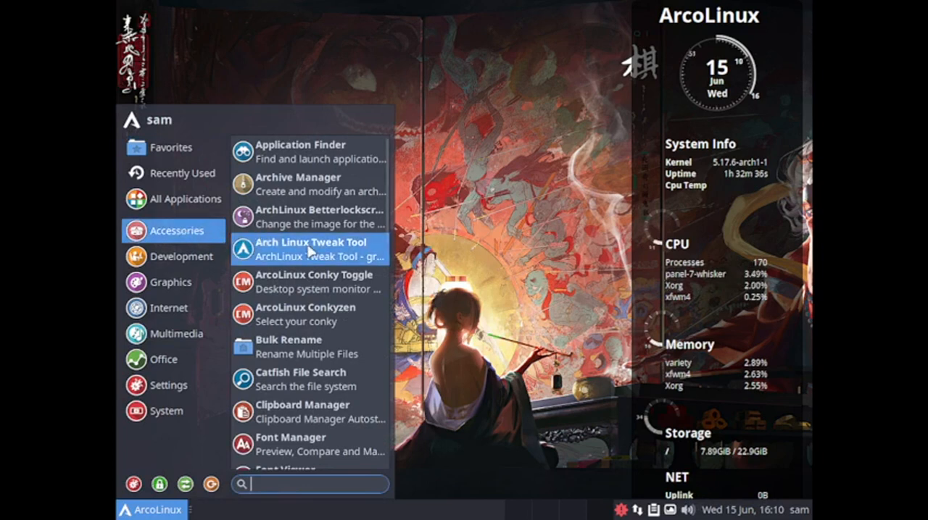
{"action": "scroll", "coordinate": [300, 340], "scroll_direction": "down", "scroll_amount": 6}
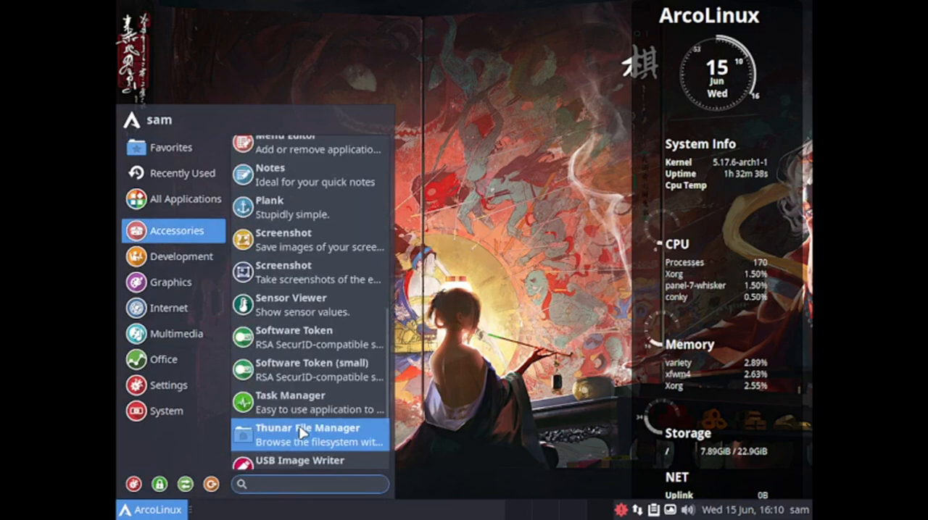
{"action": "scroll", "coordinate": [303, 433], "scroll_direction": "down", "scroll_amount": 3}
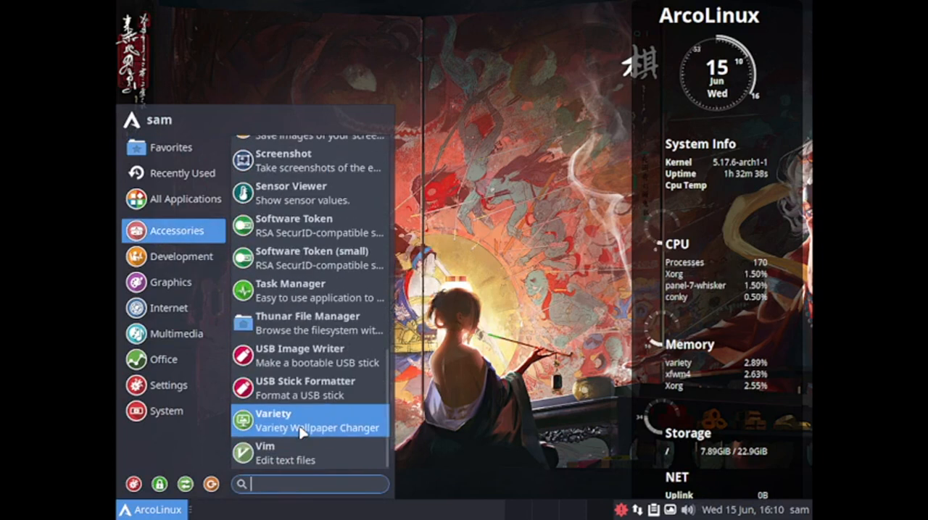
{"action": "left_click", "coordinate": [345, 394]}
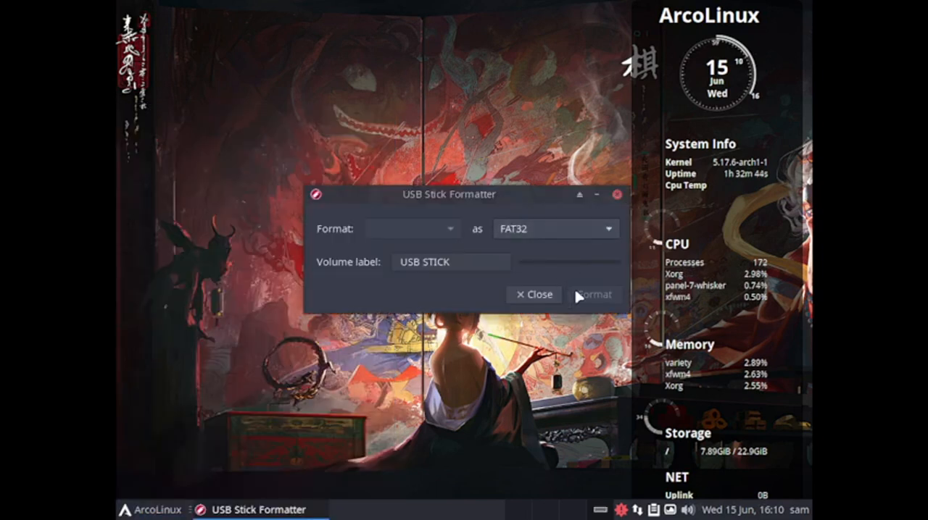
{"action": "left_click", "coordinate": [543, 295]}
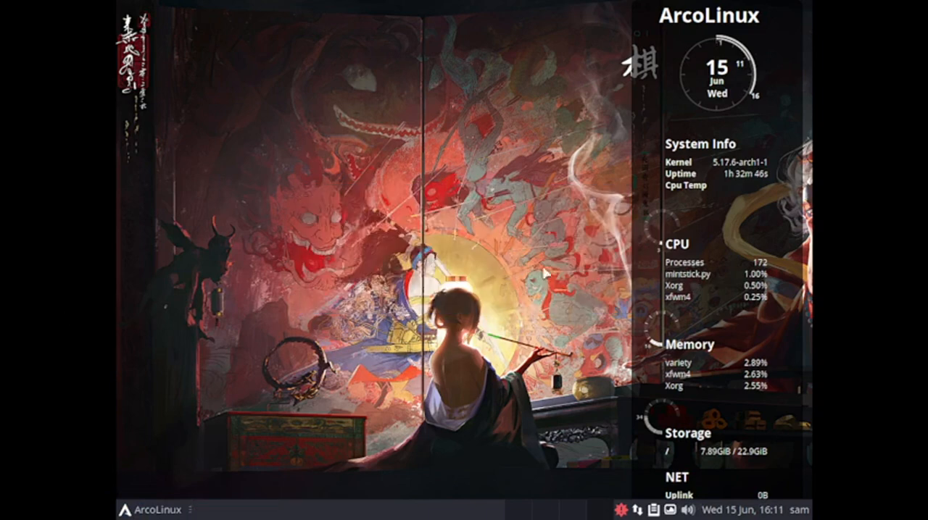
Open Variety from the accessories applications and review its general settings and wallpaper image sources
{"action": "left_click", "coordinate": [137, 510]}
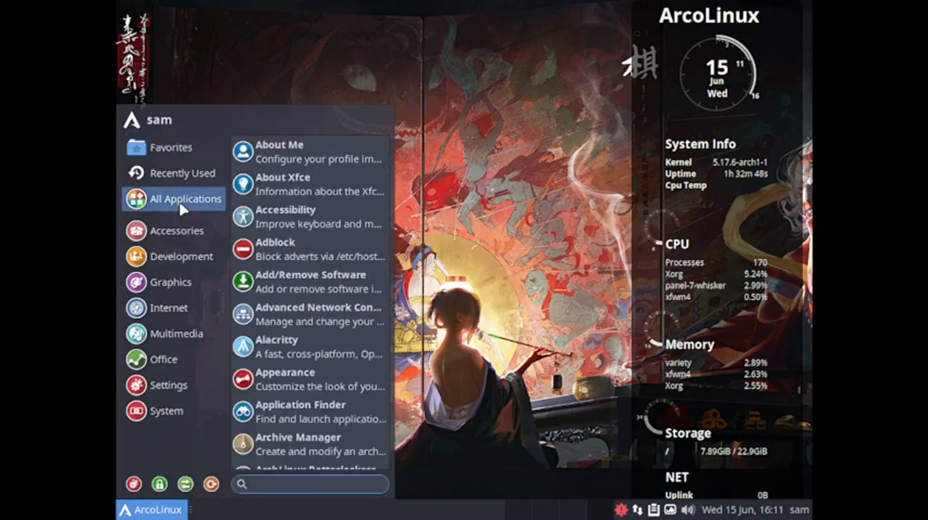
{"action": "mouse_move", "coordinate": [175, 246]}
{"action": "scroll", "coordinate": [341, 392], "scroll_direction": "down", "scroll_amount": 12}
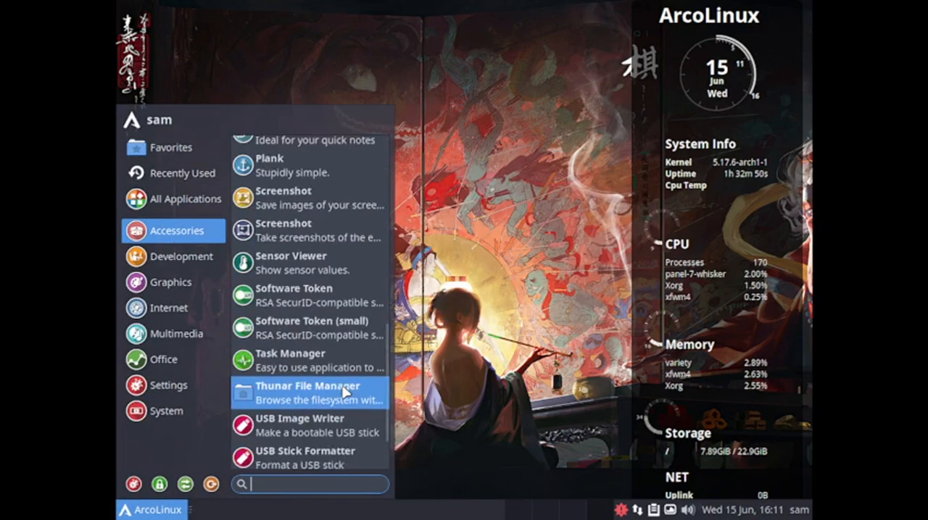
{"action": "left_click", "coordinate": [322, 422]}
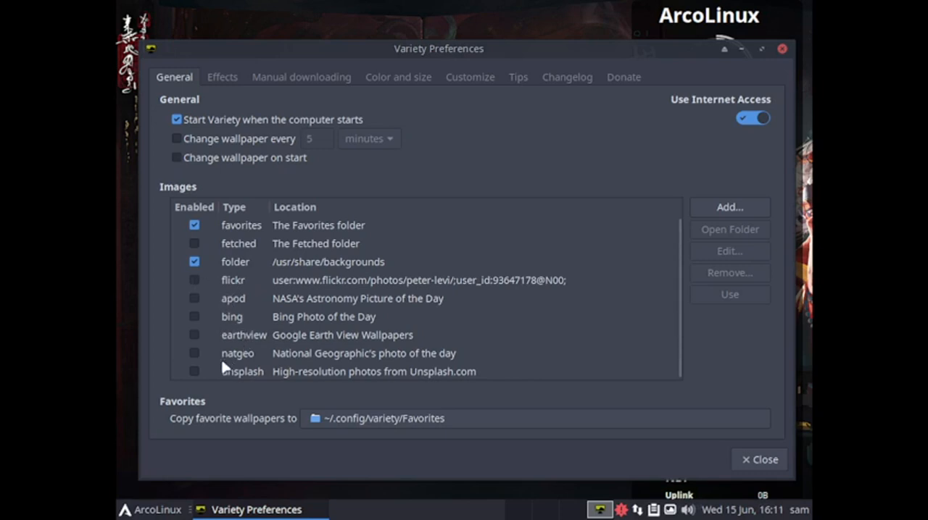
{"action": "scroll", "coordinate": [240, 368], "scroll_direction": "down", "scroll_amount": 1}
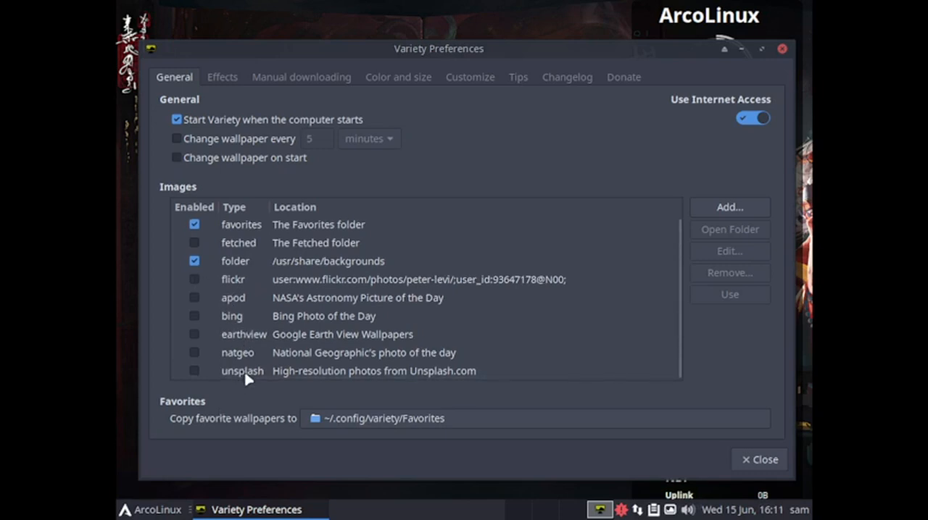
Review Variety's effects settings, expanding the quote options for appearance, placement, and sources and filtering
{"action": "left_click", "coordinate": [219, 79]}
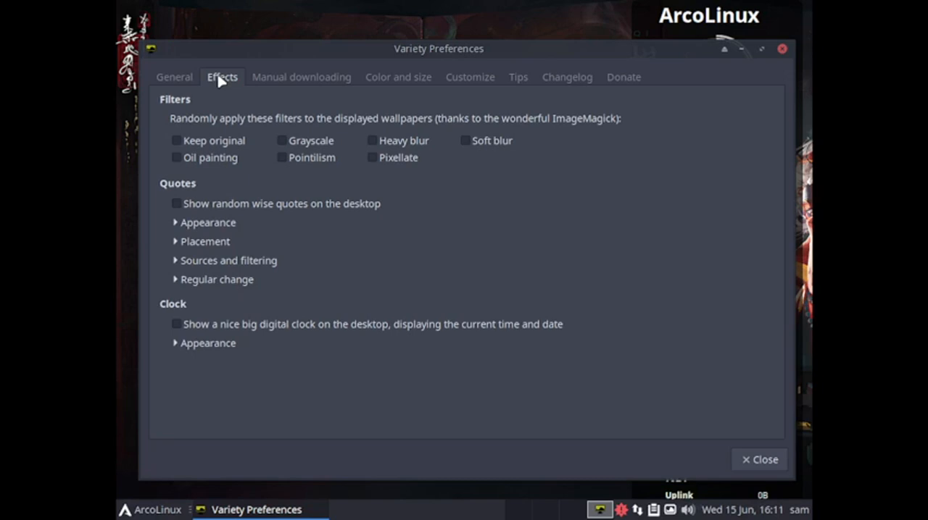
{"action": "left_click", "coordinate": [176, 224]}
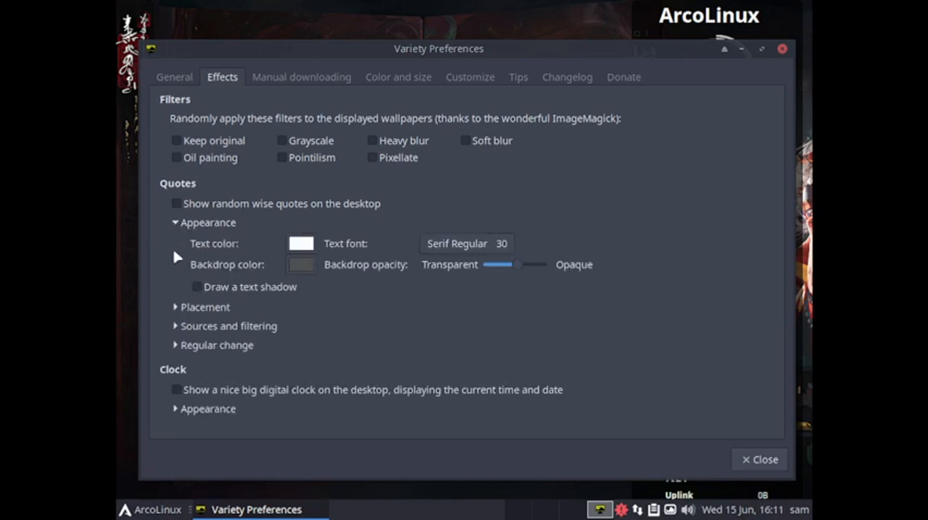
{"action": "left_click", "coordinate": [176, 308]}
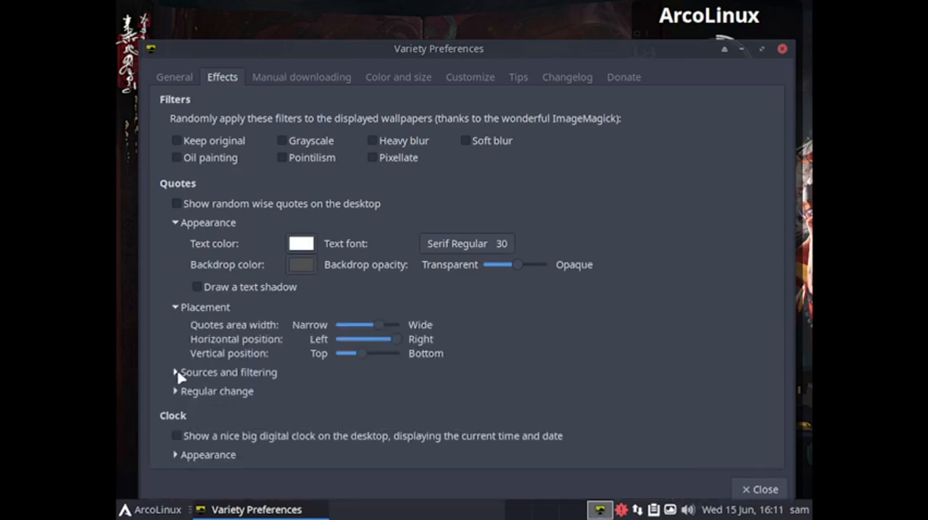
{"action": "left_click", "coordinate": [178, 374]}
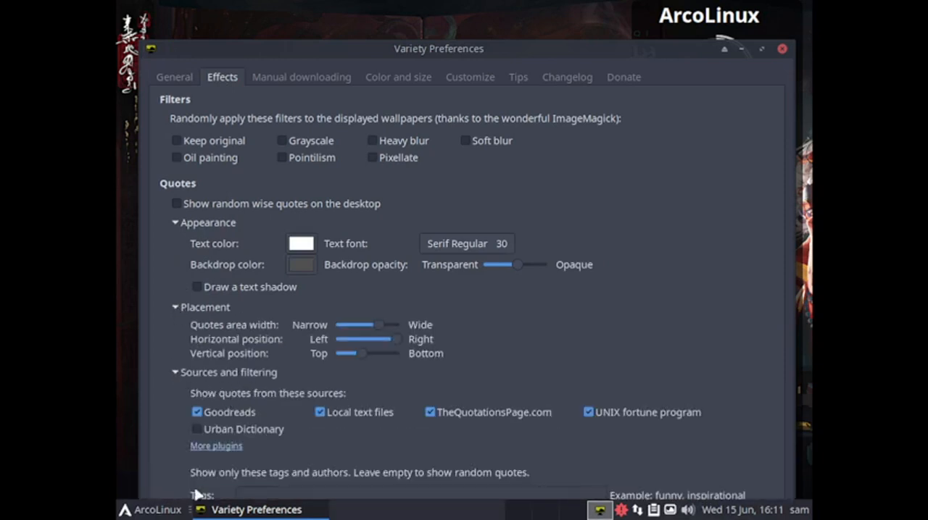
Review Variety's manual downloading, color and size, customize, tips, changelog and donate pages, and close its preferences
{"action": "left_click", "coordinate": [317, 81]}
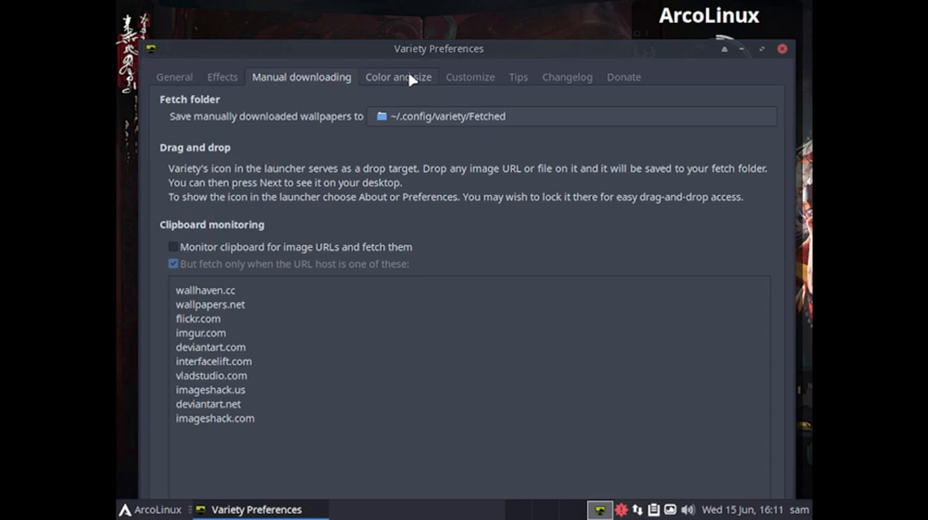
{"action": "left_click", "coordinate": [448, 79]}
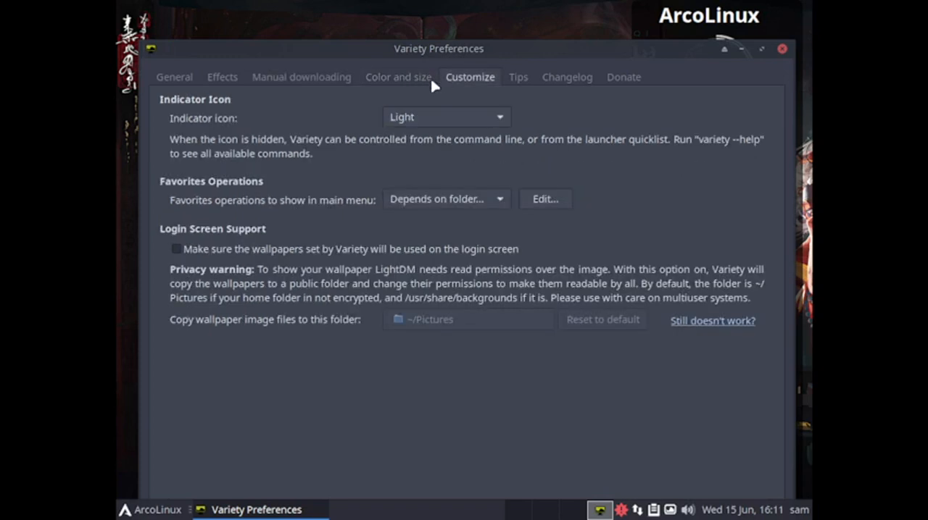
{"action": "left_click", "coordinate": [398, 82]}
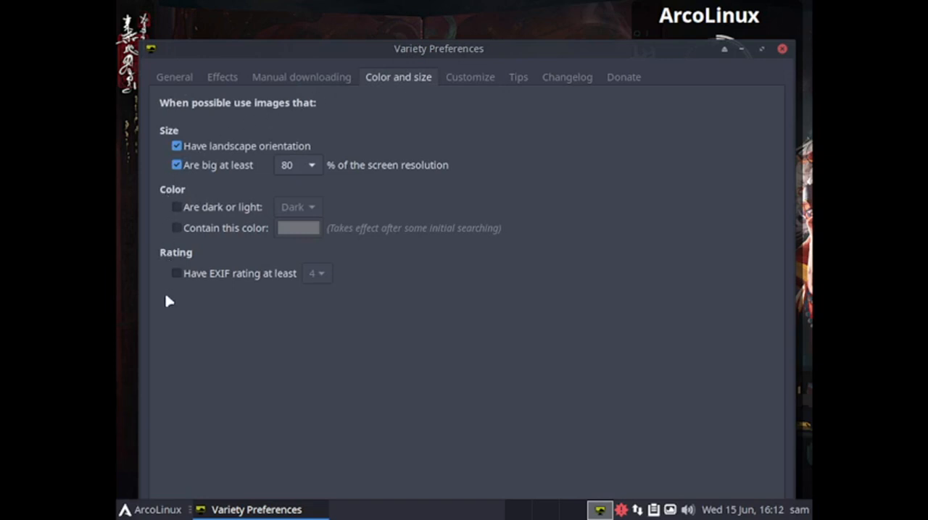
{"action": "left_click", "coordinate": [518, 81]}
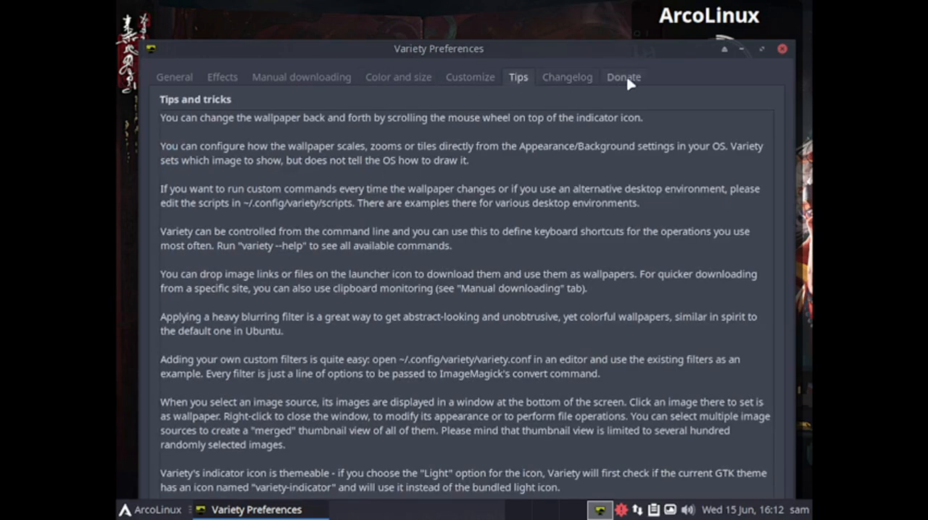
{"action": "left_click", "coordinate": [576, 83]}
{"action": "left_click", "coordinate": [615, 81]}
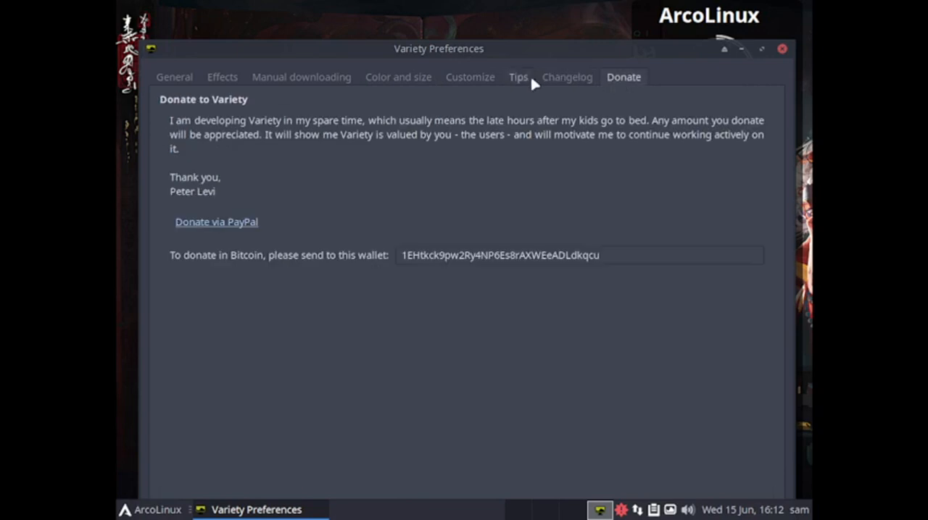
{"action": "left_click", "coordinate": [484, 81]}
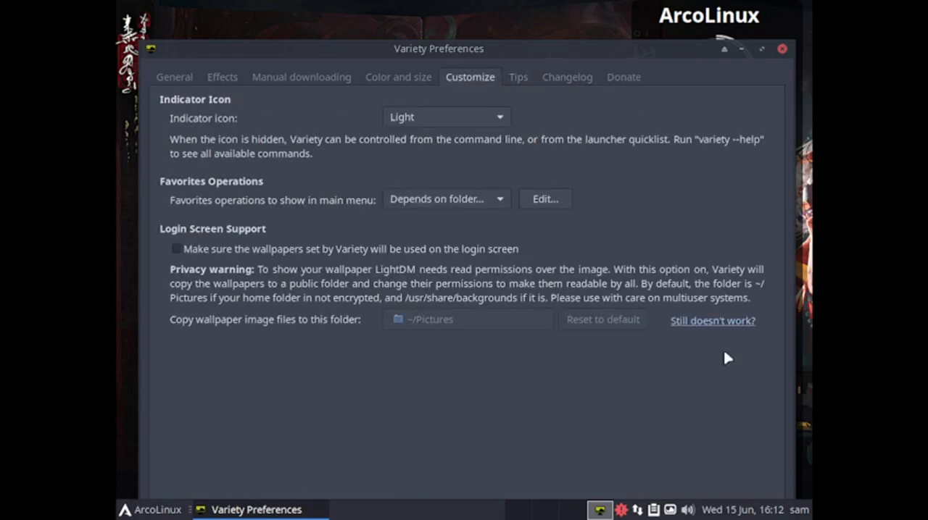
{"action": "left_click", "coordinate": [783, 50]}
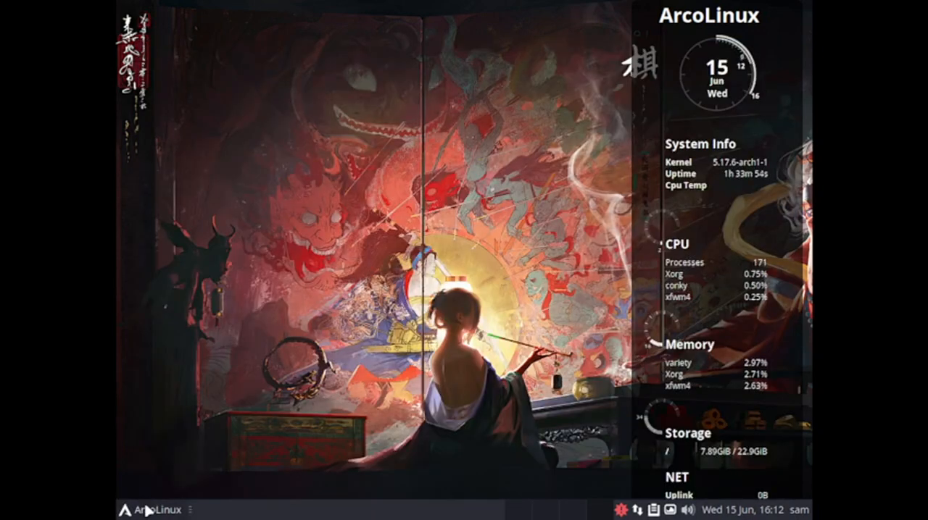
Reopen the application menu and look through the accessories down to Vim at the end of the list
{"action": "left_click", "coordinate": [149, 510]}
{"action": "left_click", "coordinate": [166, 282]}
{"action": "left_click", "coordinate": [174, 230]}
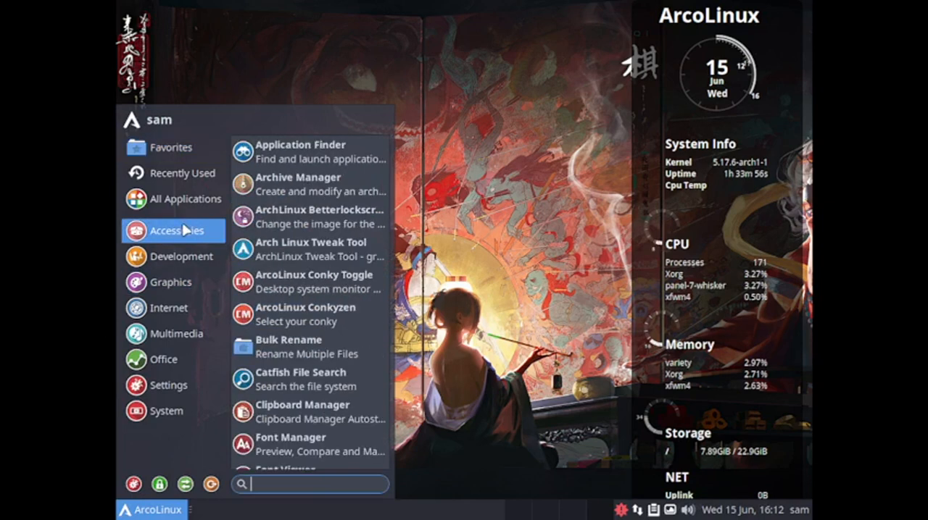
{"action": "scroll", "coordinate": [355, 412], "scroll_direction": "down", "scroll_amount": 5}
{"action": "scroll", "coordinate": [355, 404], "scroll_direction": "down", "scroll_amount": 4}
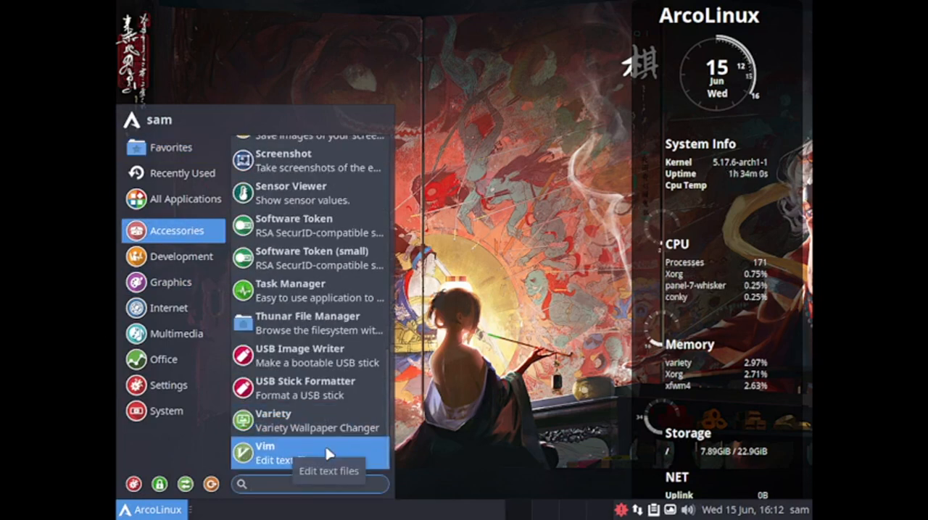
Browse the applications in the Development, Graphics, Internet, Multimedia and Office categories
{"action": "left_click", "coordinate": [171, 283]}
{"action": "left_click", "coordinate": [170, 255]}
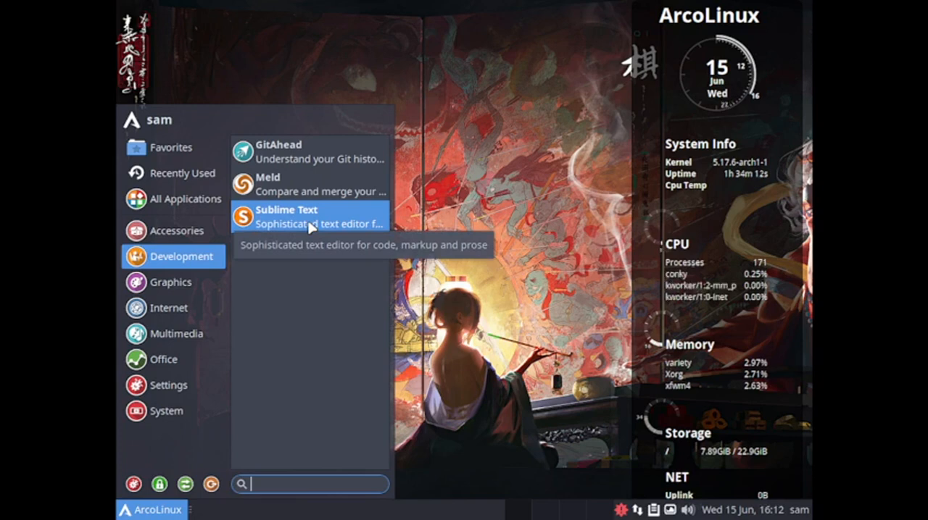
{"action": "left_click", "coordinate": [179, 289]}
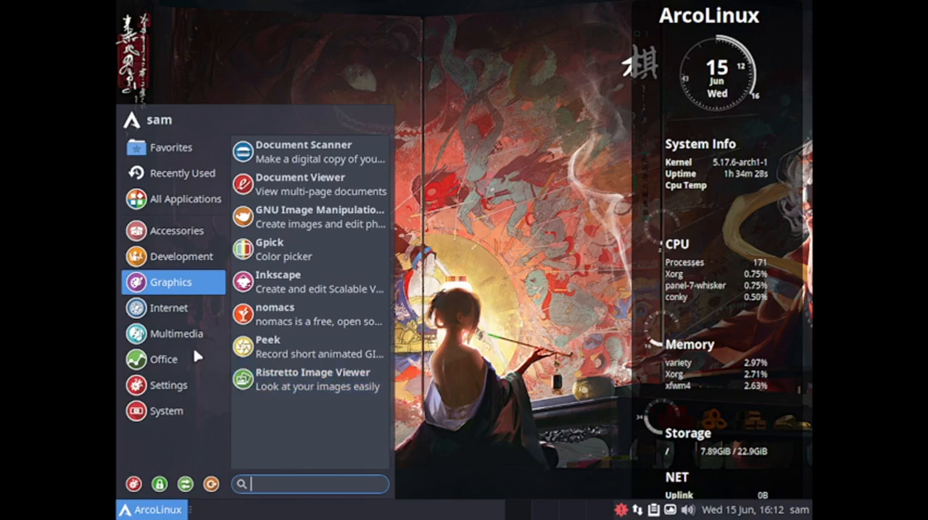
{"action": "left_click", "coordinate": [181, 309]}
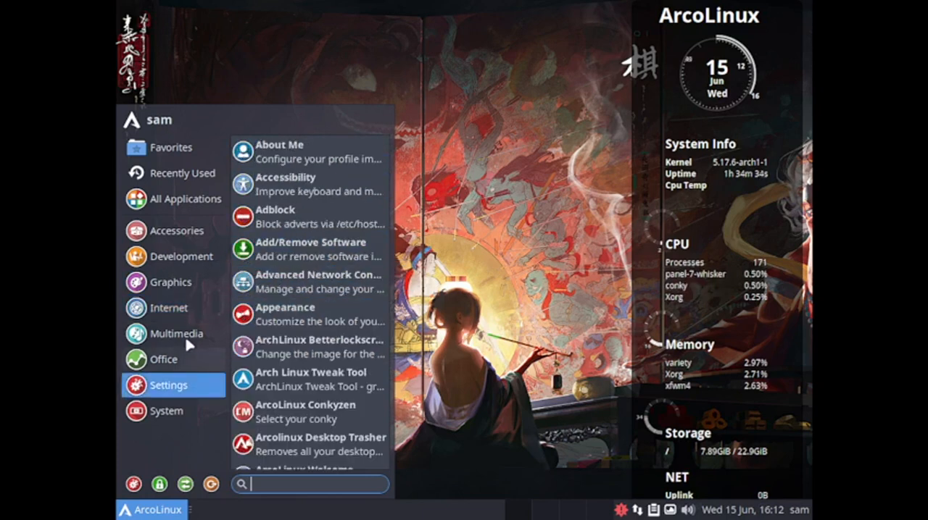
{"action": "mouse_move", "coordinate": [189, 331]}
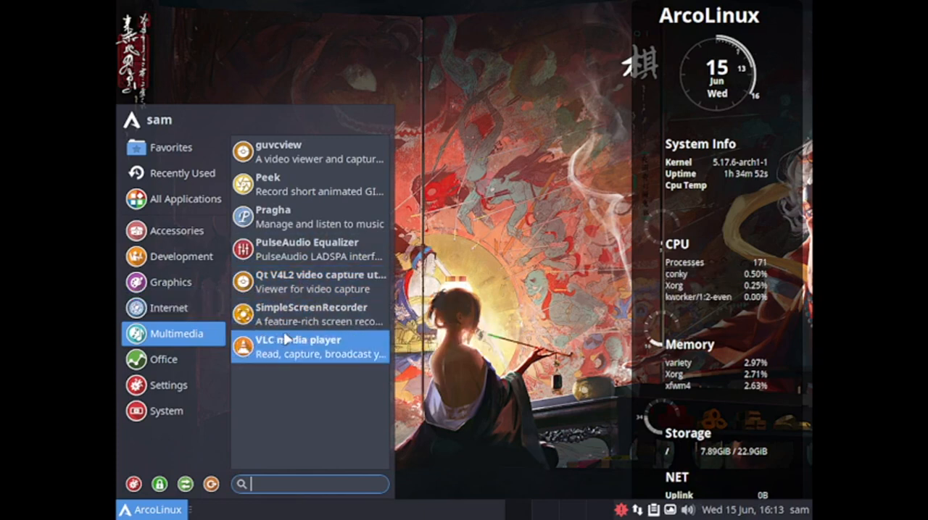
{"action": "mouse_move", "coordinate": [182, 364]}
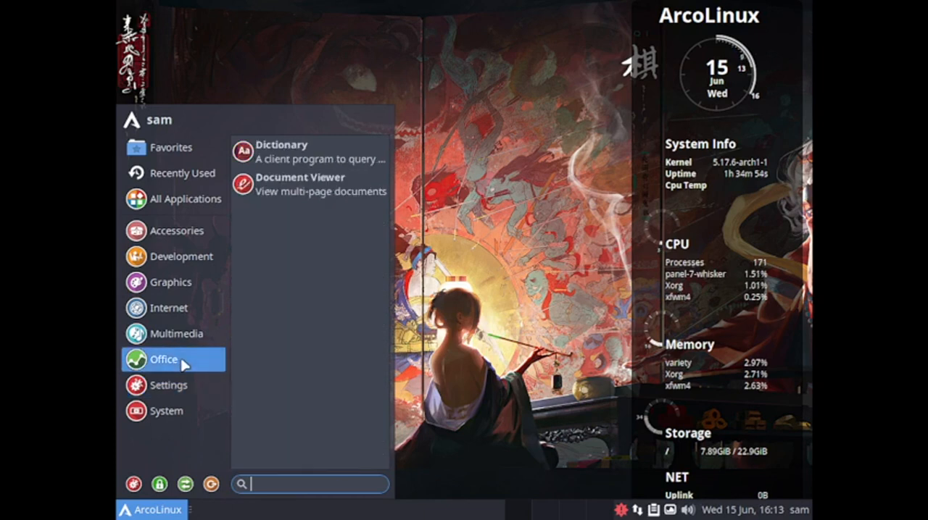
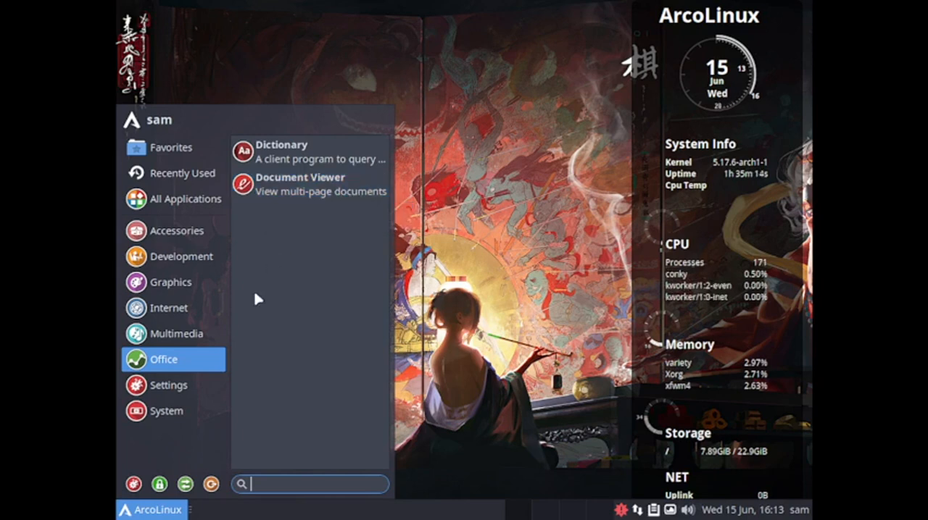
Open Add/Remove Software from the Settings category, view the installed packages, and close it
{"action": "left_click", "coordinate": [178, 385]}
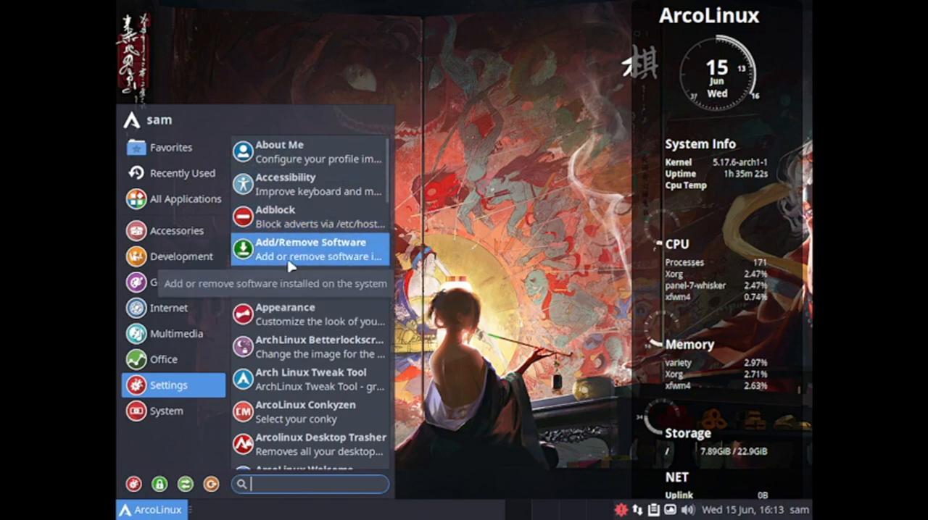
{"action": "left_click", "coordinate": [304, 262]}
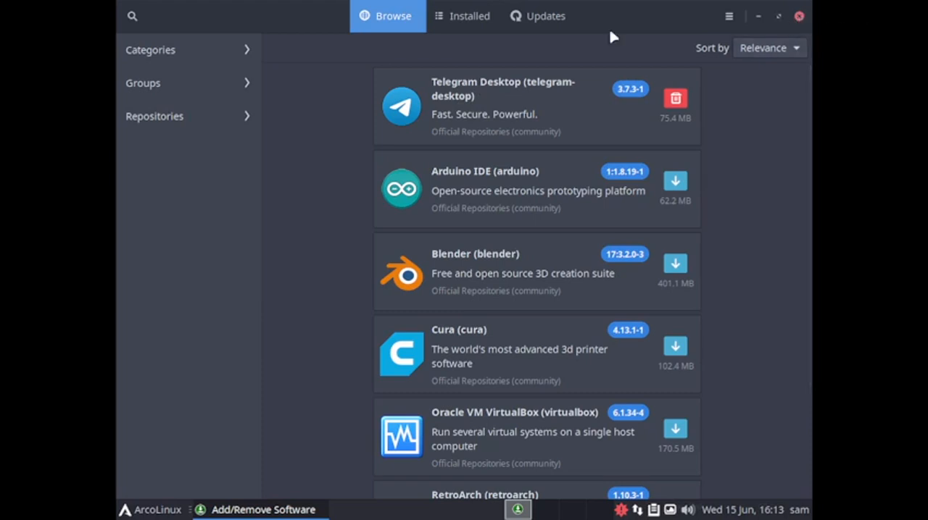
{"action": "left_click", "coordinate": [475, 22]}
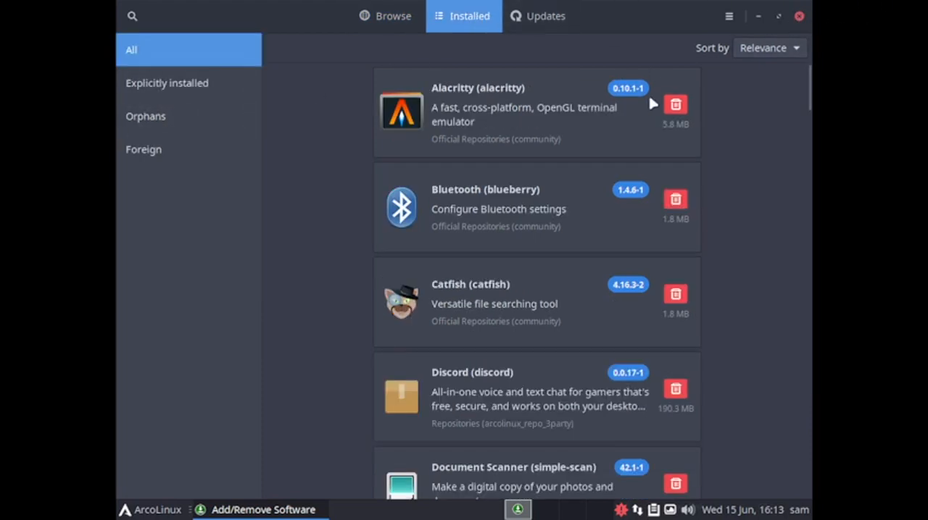
{"action": "left_click", "coordinate": [798, 16]}
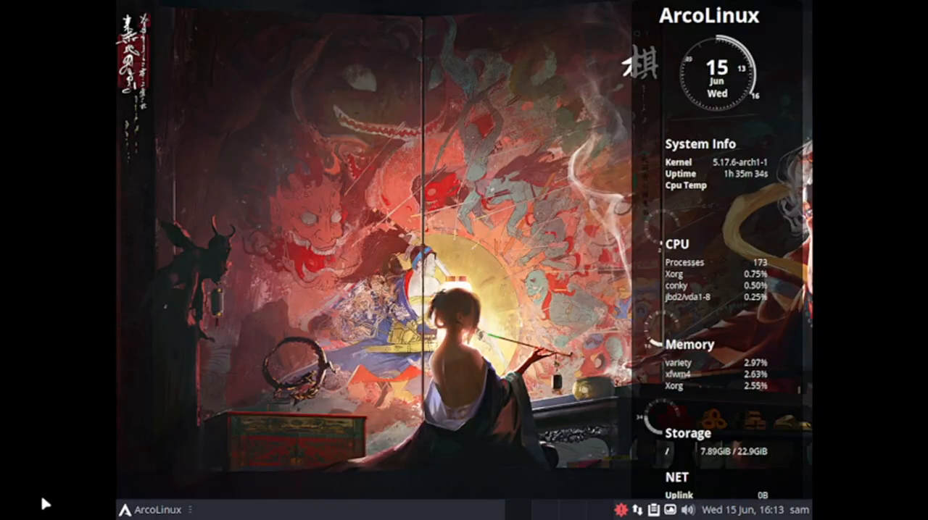
Open the Appearance settings, look through the icons, fonts and general settings pages, and close the window
{"action": "left_click", "coordinate": [153, 511]}
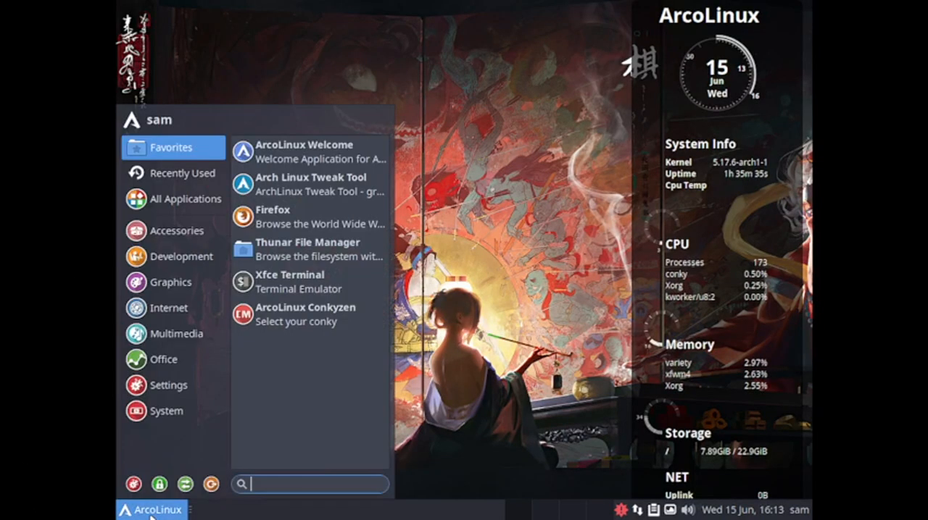
{"action": "left_click", "coordinate": [175, 388]}
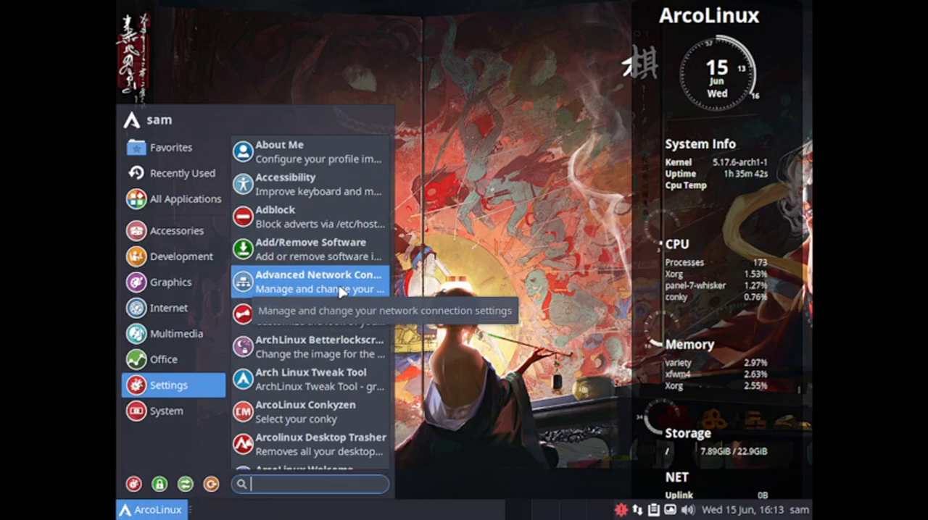
{"action": "left_click", "coordinate": [313, 320]}
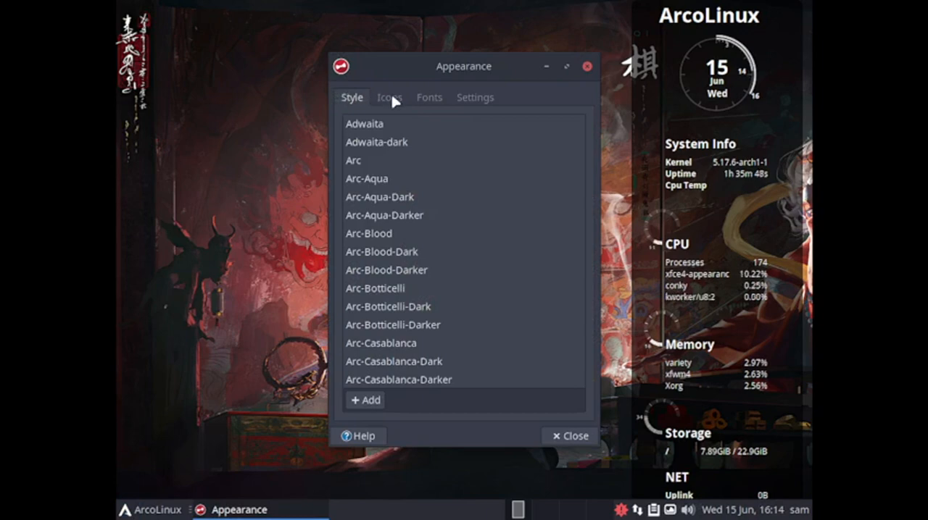
{"action": "left_click", "coordinate": [394, 102]}
{"action": "left_click", "coordinate": [431, 98]}
{"action": "left_click", "coordinate": [483, 98]}
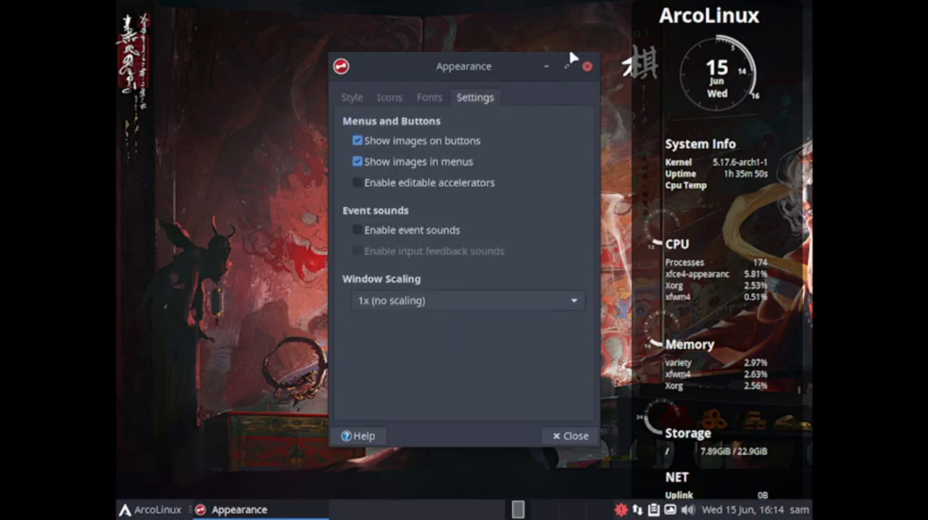
{"action": "left_click", "coordinate": [587, 67]}
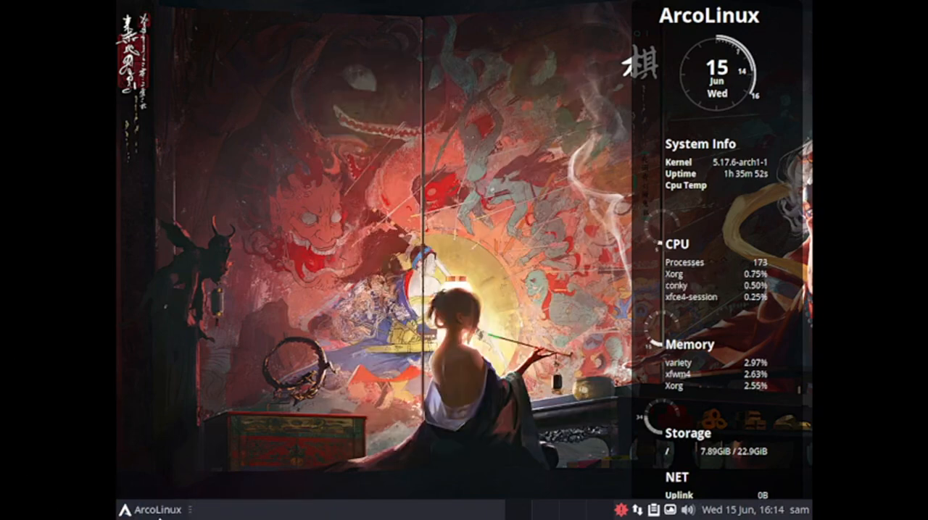
Run Fix Hardcoded Icons from the Settings category, authenticating with the account password, and dismiss its report dialog
{"action": "left_click", "coordinate": [154, 507]}
{"action": "mouse_move", "coordinate": [189, 385]}
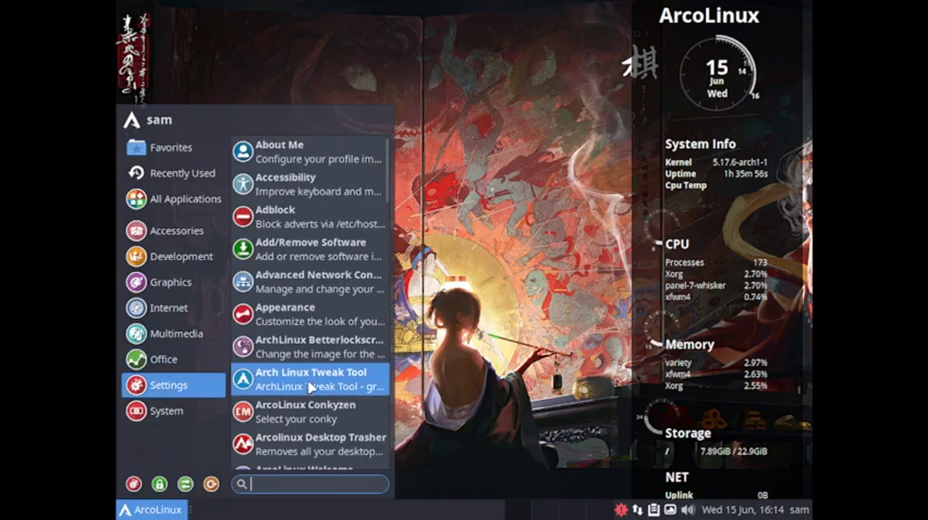
{"action": "scroll", "coordinate": [366, 374], "scroll_direction": "down", "scroll_amount": 5}
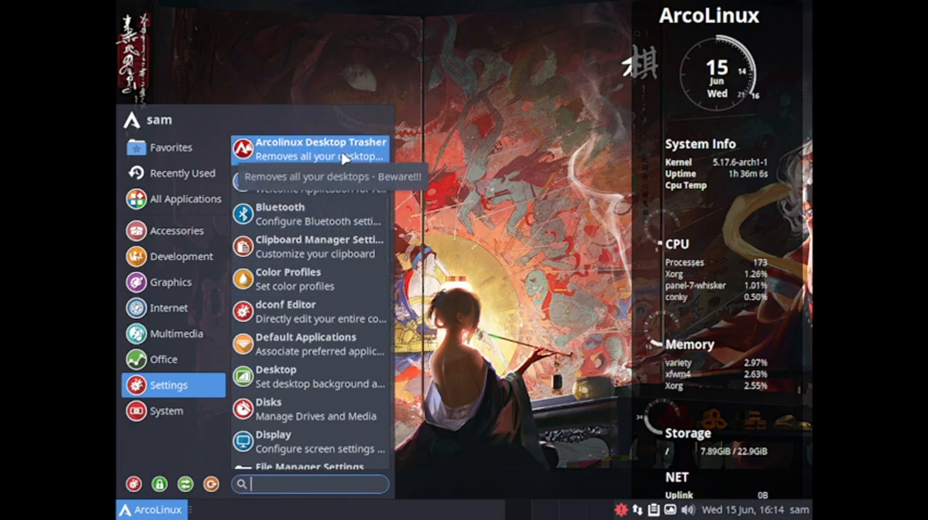
{"action": "scroll", "coordinate": [345, 156], "scroll_direction": "down", "scroll_amount": 5}
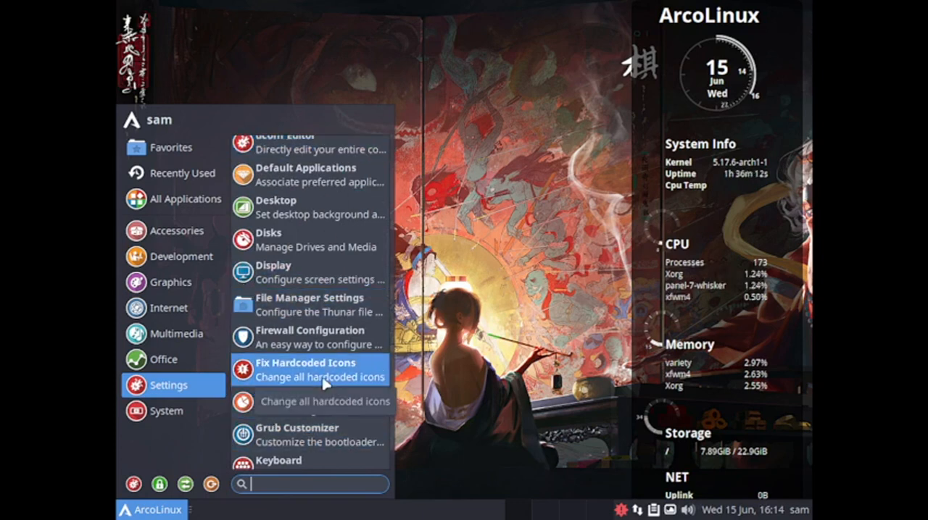
{"action": "left_click", "coordinate": [324, 384]}
{"action": "type", "text": "*"}
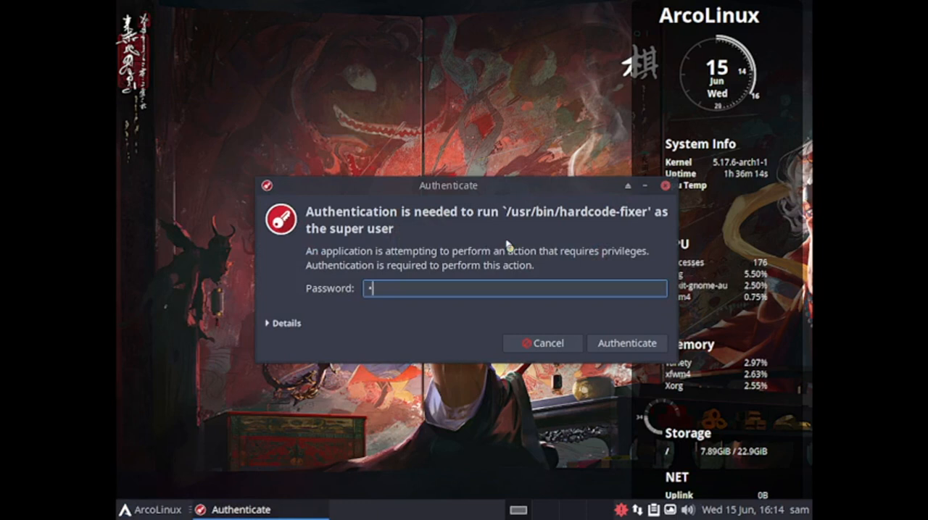
{"action": "type", "text": "***"}
{"action": "key", "text": "Return"}
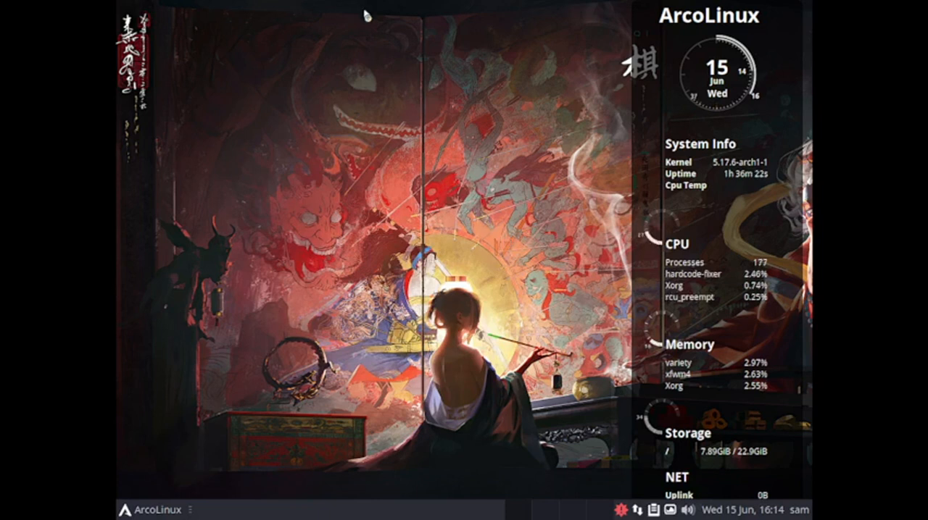
{"action": "left_click", "coordinate": [145, 511]}
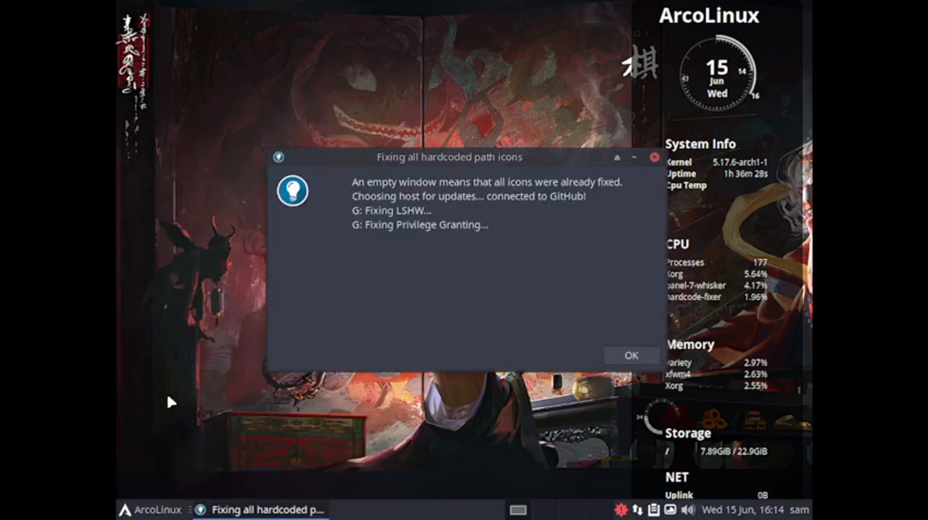
{"action": "left_click_drag", "start_coordinate": [478, 157], "coordinate": [419, 165]}
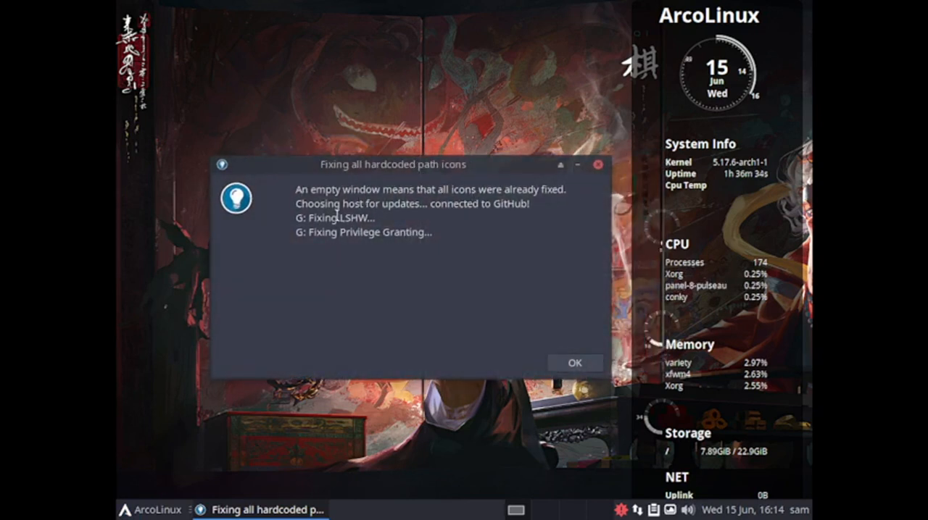
{"action": "left_click", "coordinate": [580, 366]}
Open Firewall Configuration, authenticating with the account password, and toggle the Home profile's firewall status, leaving it on
{"action": "left_click", "coordinate": [139, 508]}
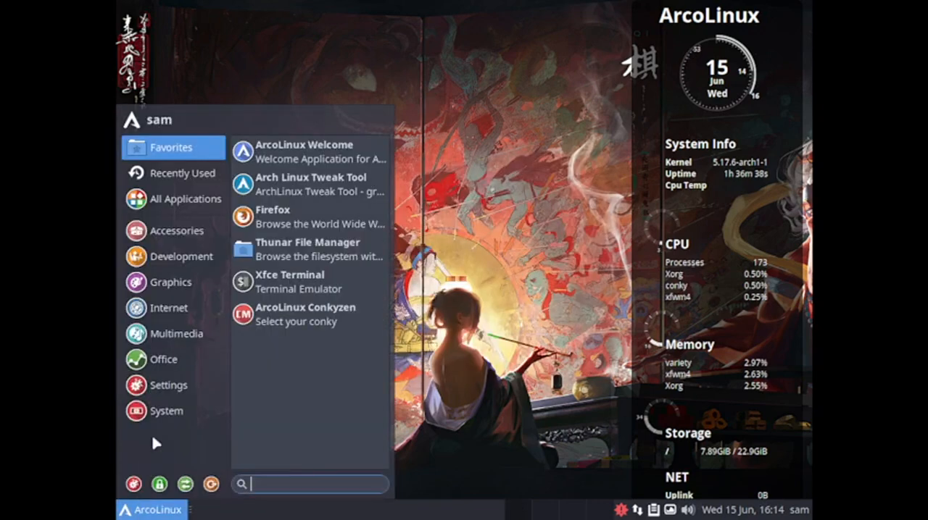
{"action": "scroll", "coordinate": [353, 400], "scroll_direction": "down", "scroll_amount": 10}
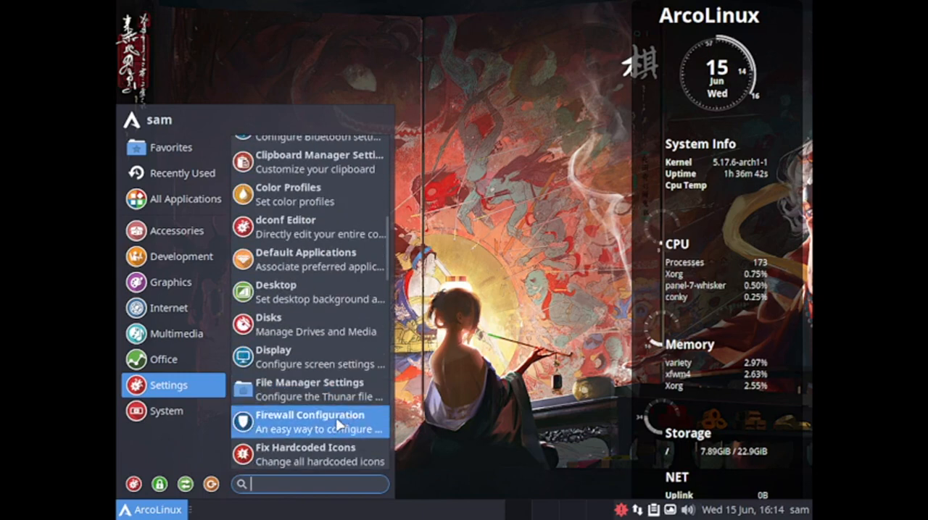
{"action": "left_click", "coordinate": [330, 422]}
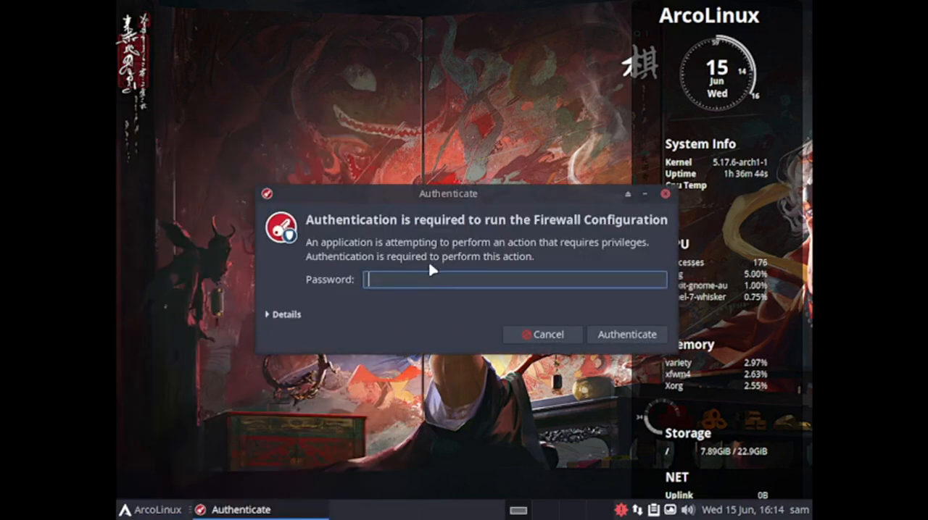
{"action": "type", "text": "••••"}
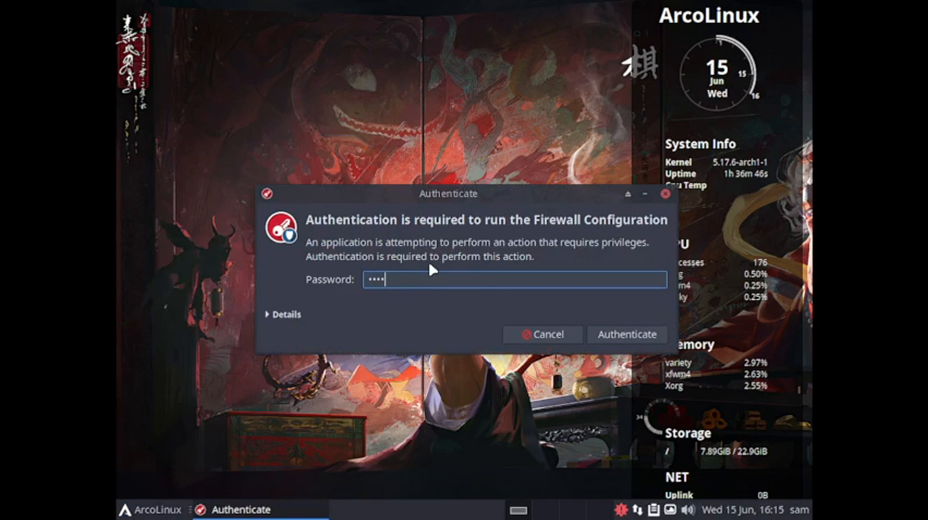
{"action": "key", "text": "Return"}
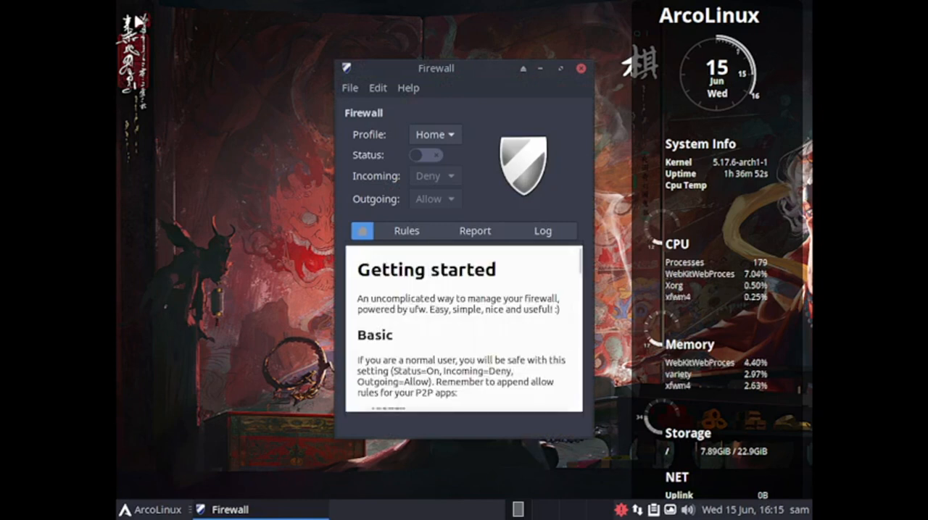
{"action": "left_click", "coordinate": [432, 160]}
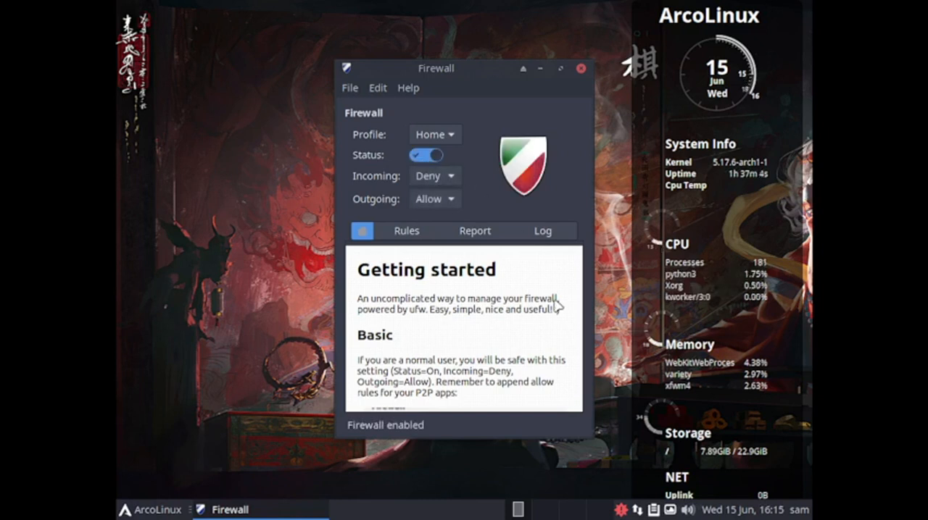
{"action": "left_click", "coordinate": [433, 157]}
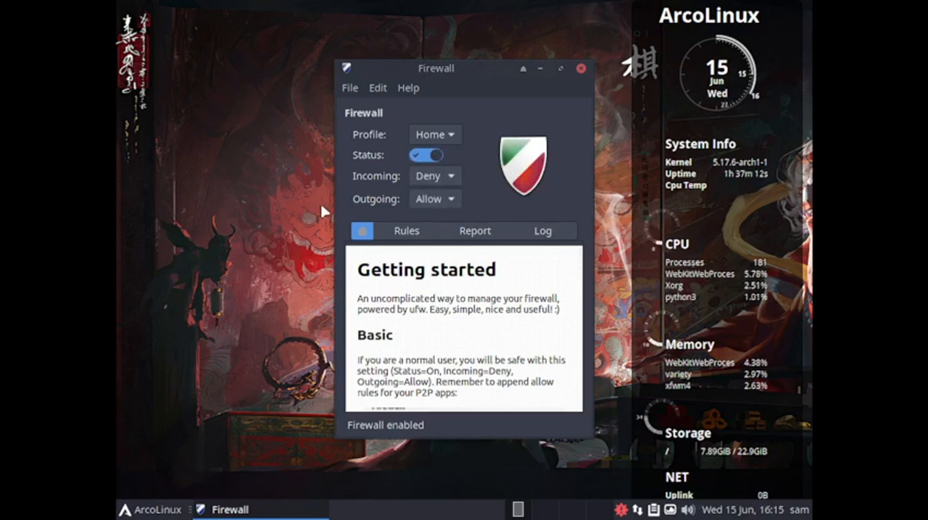
Review the firewall's rules, report and log pages, and close the firewall window
{"action": "left_click", "coordinate": [413, 236]}
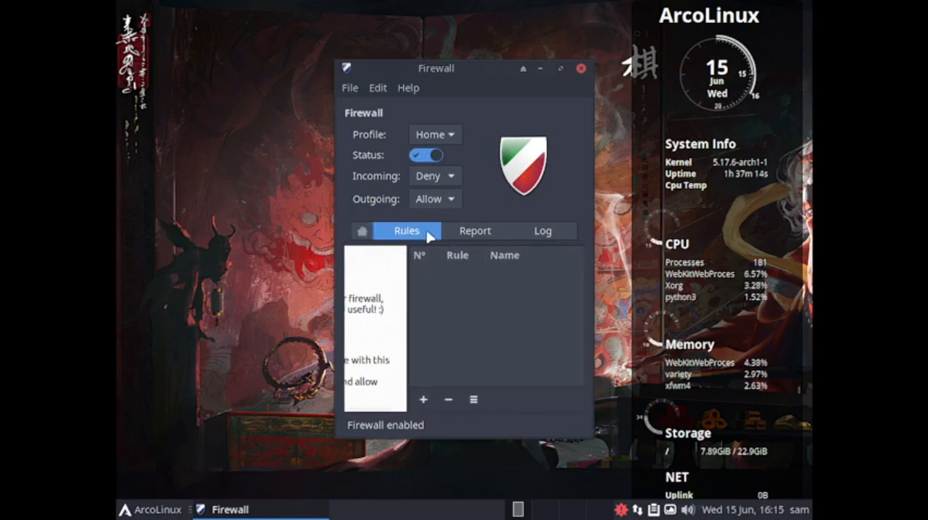
{"action": "left_click", "coordinate": [489, 234]}
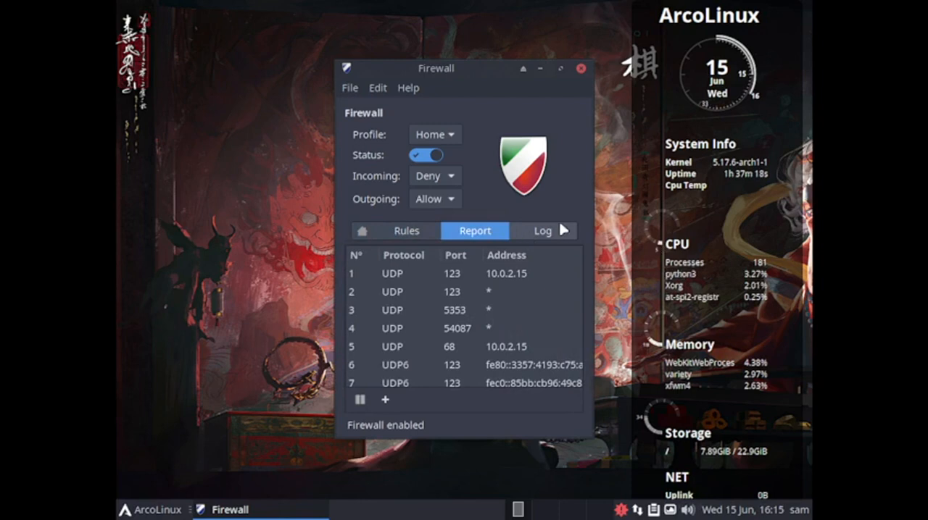
{"action": "left_click", "coordinate": [558, 231]}
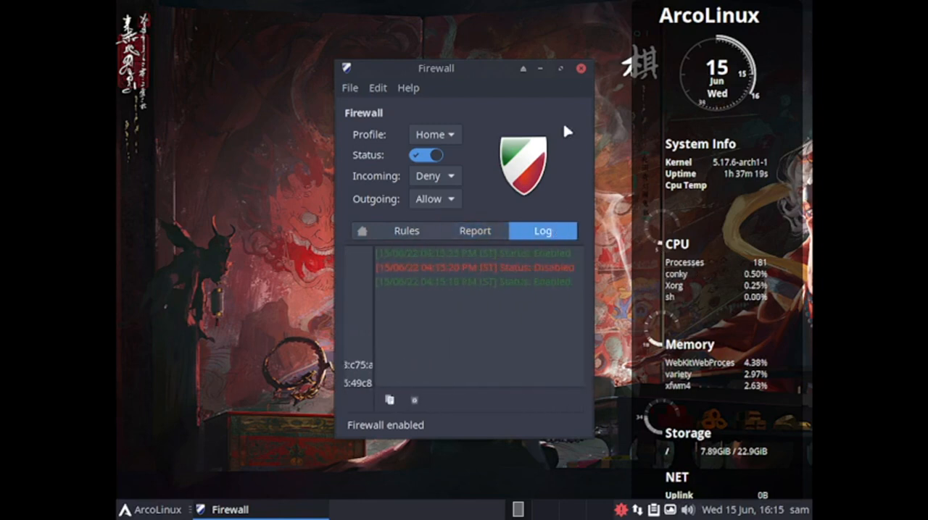
{"action": "left_click", "coordinate": [581, 69]}
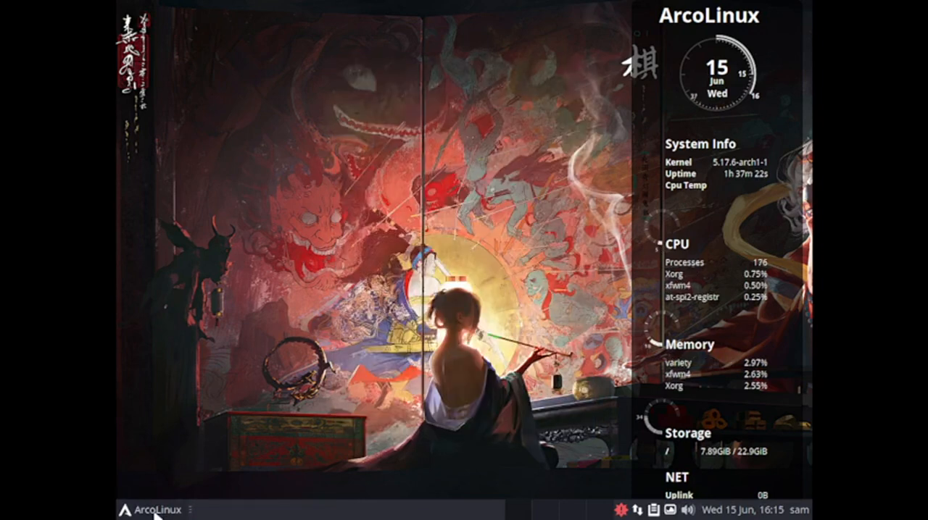
Browse the Settings category applications from Display and GParted down to the Window Manager Tweaks entry
{"action": "left_click", "coordinate": [154, 506]}
{"action": "left_click", "coordinate": [185, 388]}
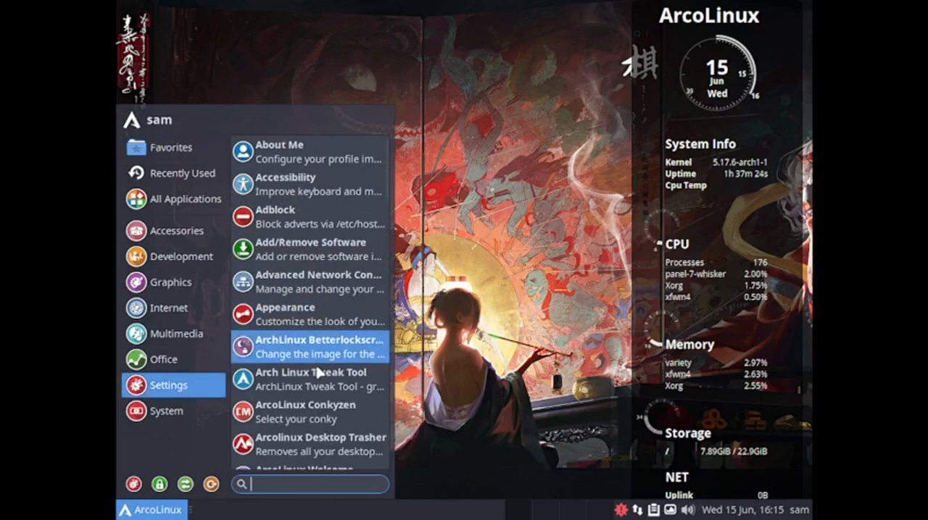
{"action": "scroll", "coordinate": [325, 390], "scroll_direction": "down", "scroll_amount": 5}
{"action": "scroll", "coordinate": [325, 395], "scroll_direction": "down", "scroll_amount": 3}
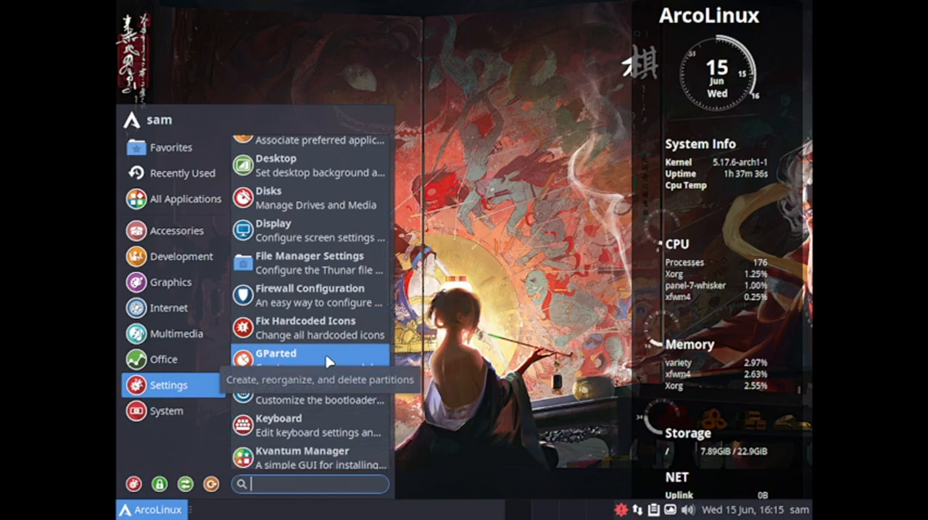
{"action": "scroll", "coordinate": [325, 361], "scroll_direction": "down", "scroll_amount": 3}
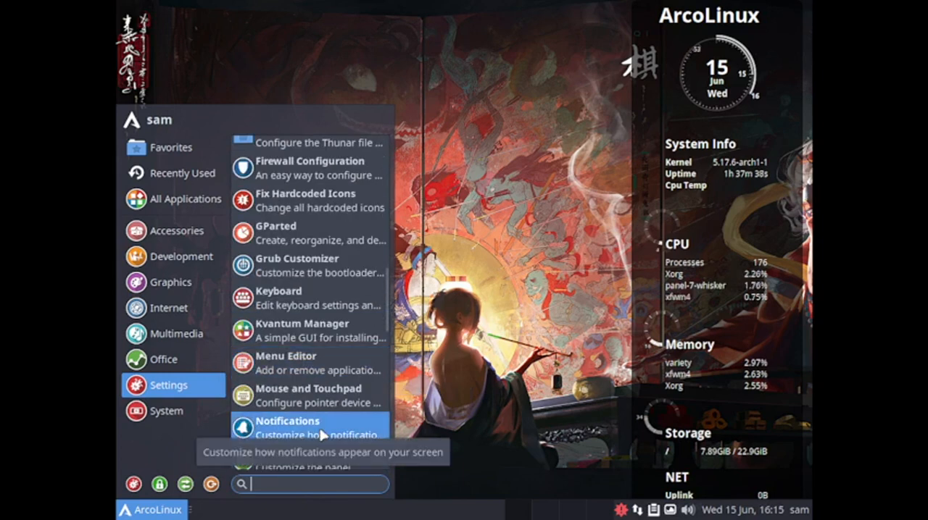
{"action": "scroll", "coordinate": [321, 435], "scroll_direction": "down", "scroll_amount": 3}
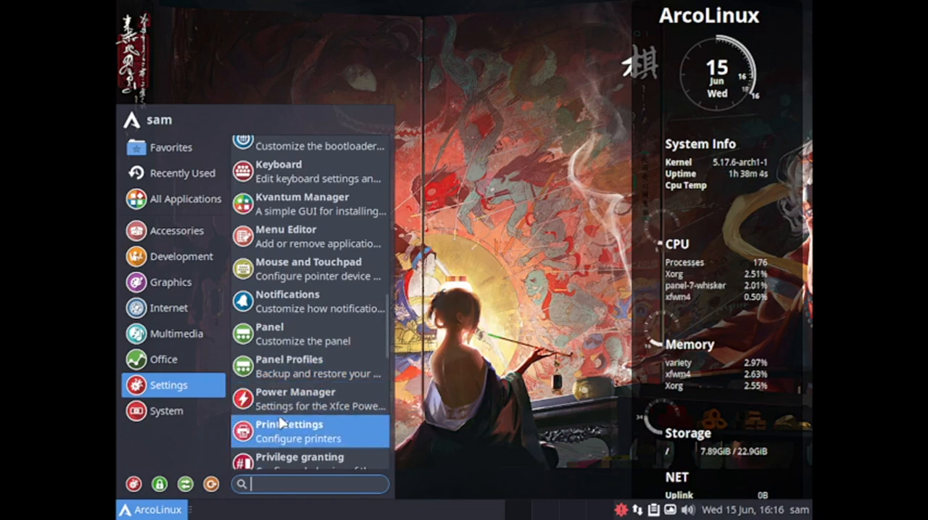
{"action": "scroll", "coordinate": [275, 426], "scroll_direction": "down", "scroll_amount": 4}
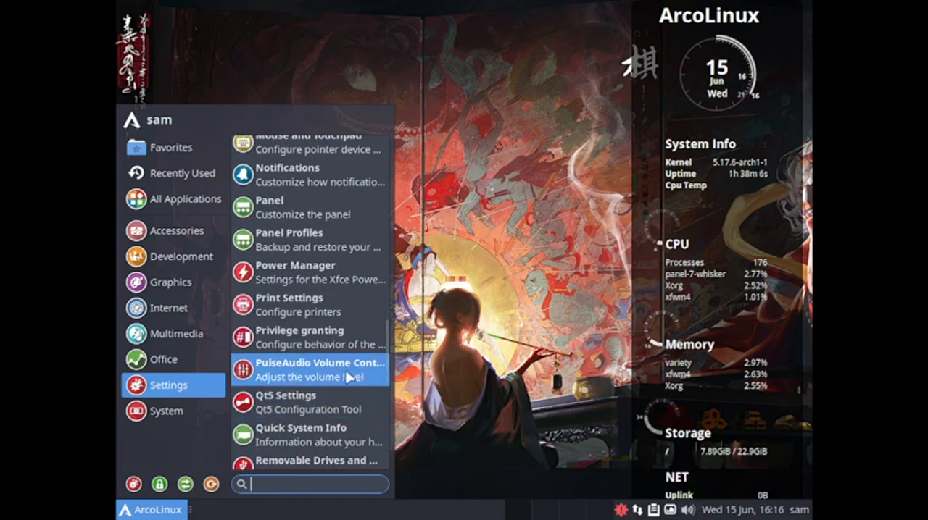
{"action": "scroll", "coordinate": [350, 373], "scroll_direction": "down", "scroll_amount": 3}
{"action": "scroll", "coordinate": [344, 376], "scroll_direction": "down", "scroll_amount": 3}
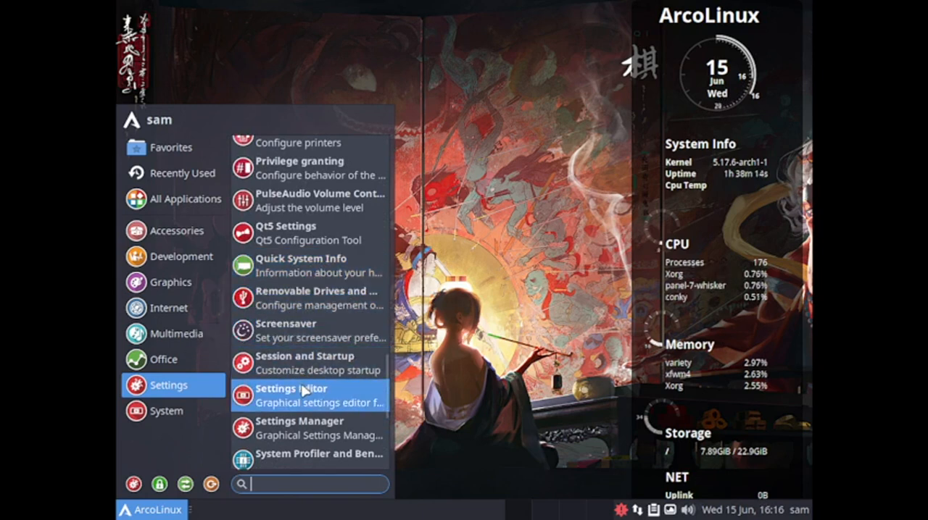
{"action": "scroll", "coordinate": [280, 440], "scroll_direction": "down", "scroll_amount": 4}
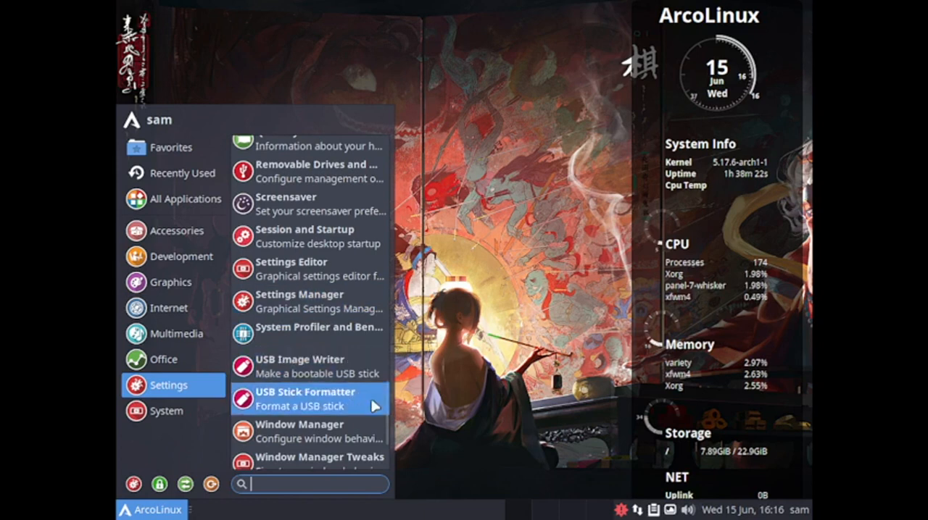
{"action": "scroll", "coordinate": [348, 428], "scroll_direction": "down", "scroll_amount": 2}
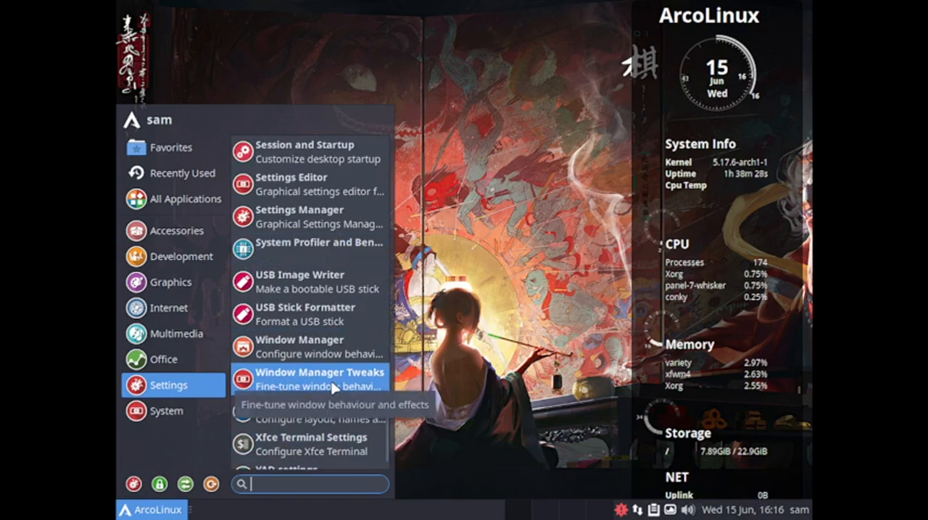
Open YAD settings from the Settings category, review its Editor and Main options, and close the editor without saving
{"action": "scroll", "coordinate": [337, 414], "scroll_direction": "down", "scroll_amount": 1}
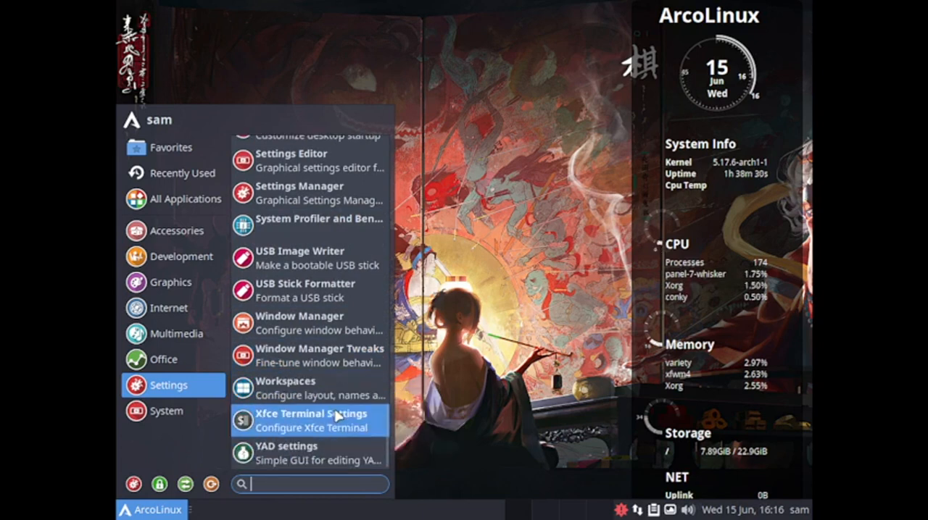
{"action": "left_click", "coordinate": [307, 458]}
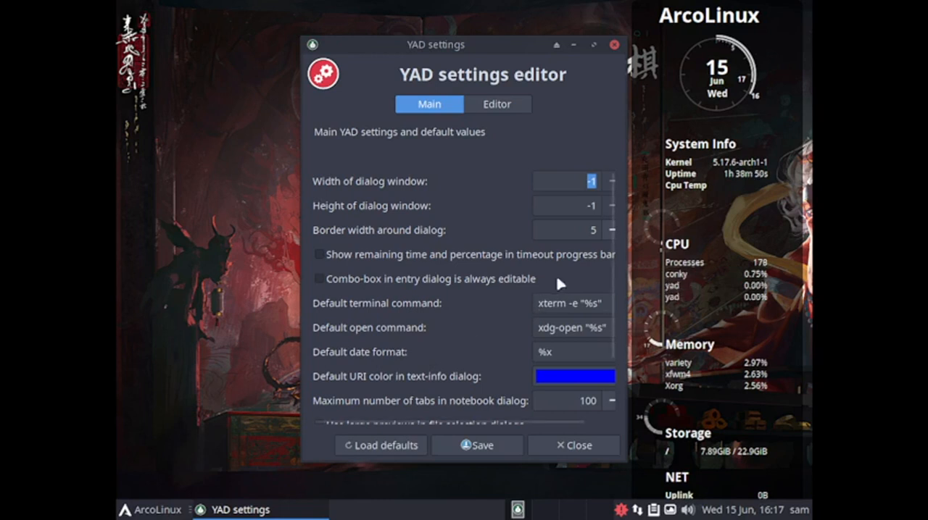
{"action": "left_click", "coordinate": [509, 106]}
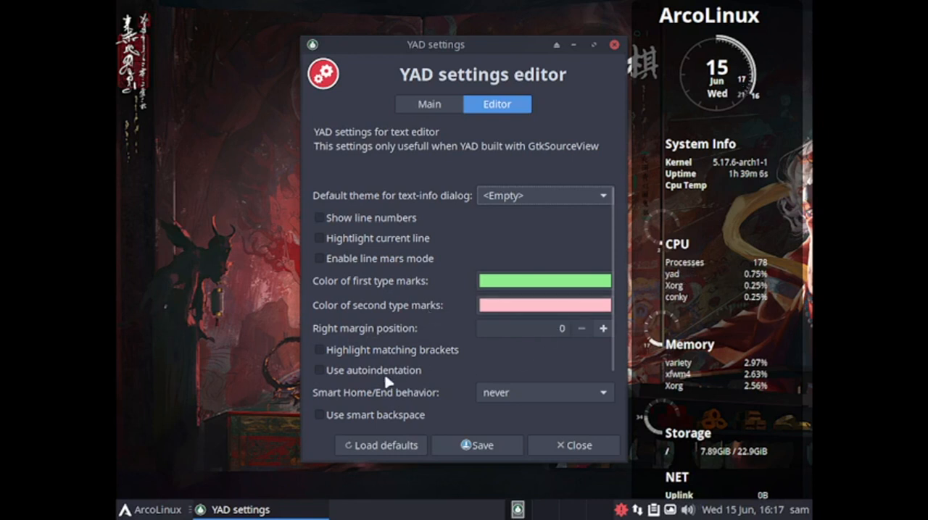
{"action": "left_click", "coordinate": [409, 103]}
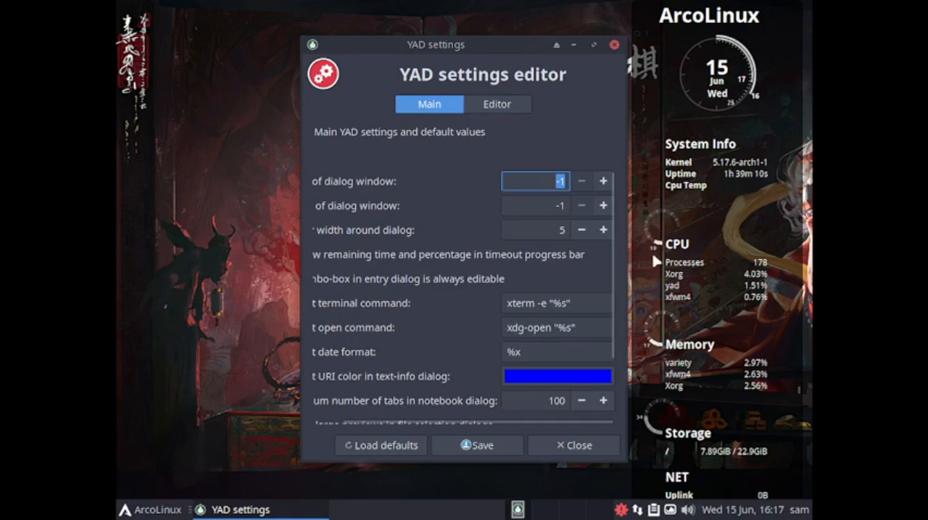
{"action": "scroll", "coordinate": [622, 262], "scroll_direction": "down", "scroll_amount": 3}
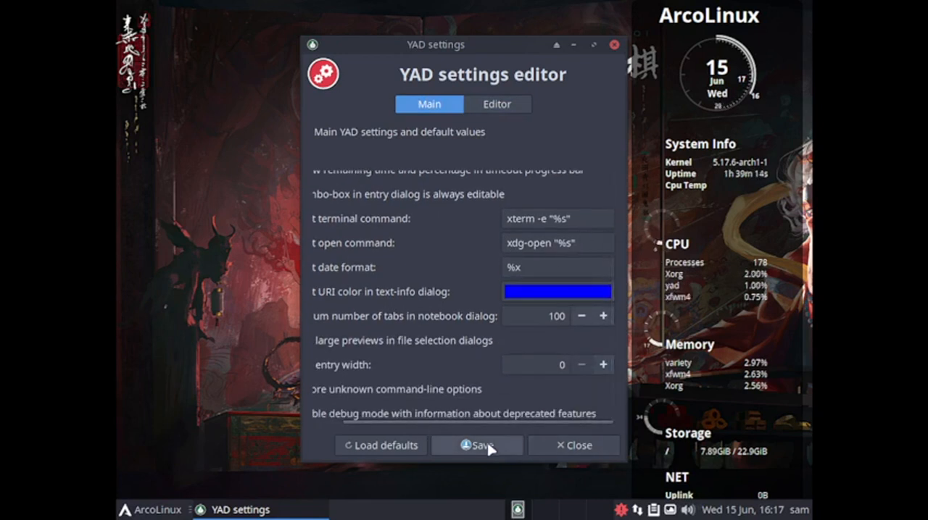
{"action": "left_click", "coordinate": [577, 447]}
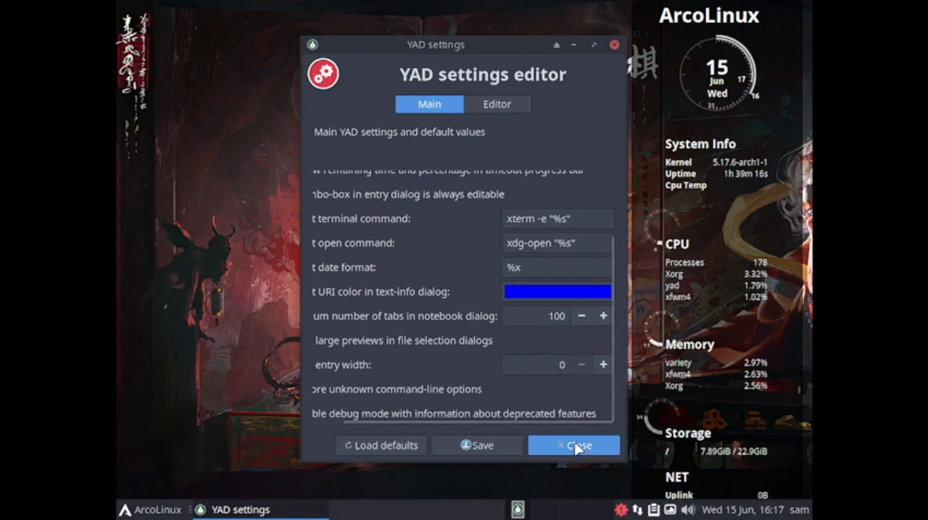
Launch the urxvt terminal from the System category, review the system information it prints, and close the terminal
{"action": "left_click", "coordinate": [136, 508]}
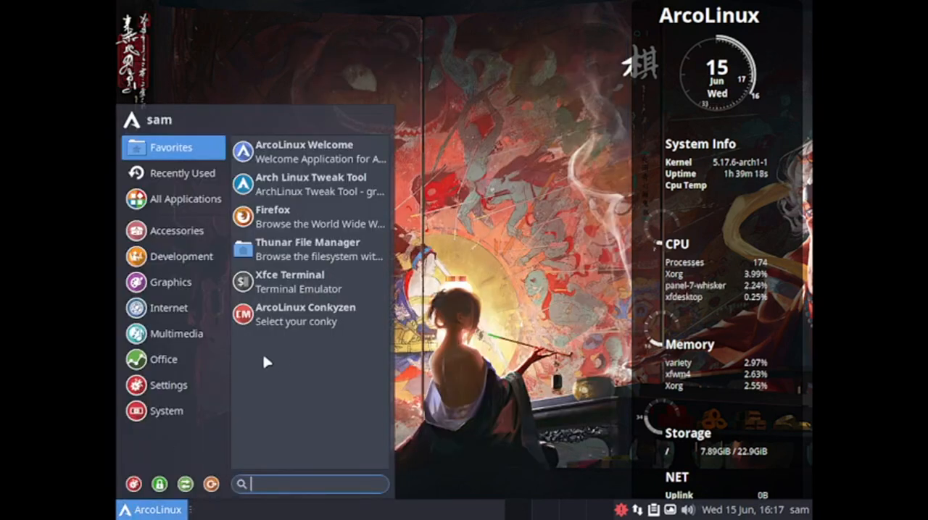
{"action": "left_click", "coordinate": [200, 419]}
{"action": "scroll", "coordinate": [366, 205], "scroll_direction": "down", "scroll_amount": 5}
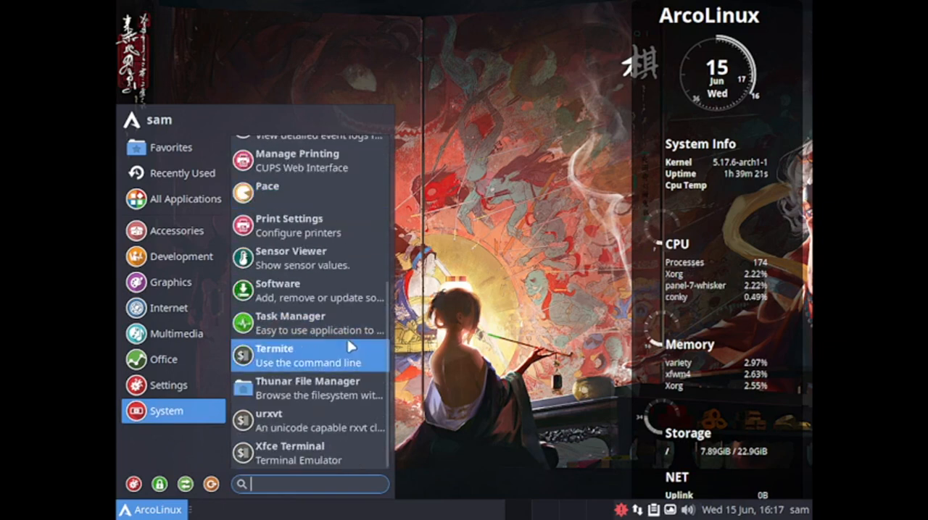
{"action": "left_click", "coordinate": [334, 429]}
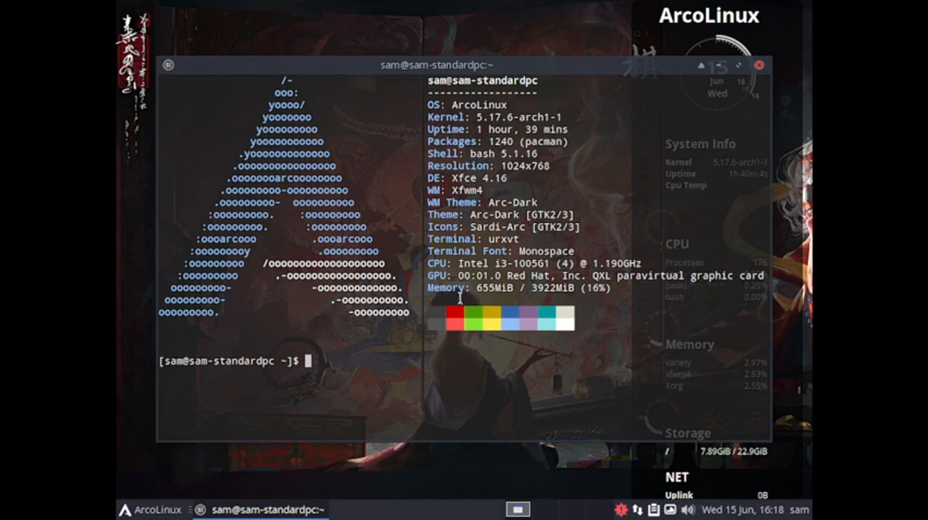
{"action": "left_click", "coordinate": [758, 65]}
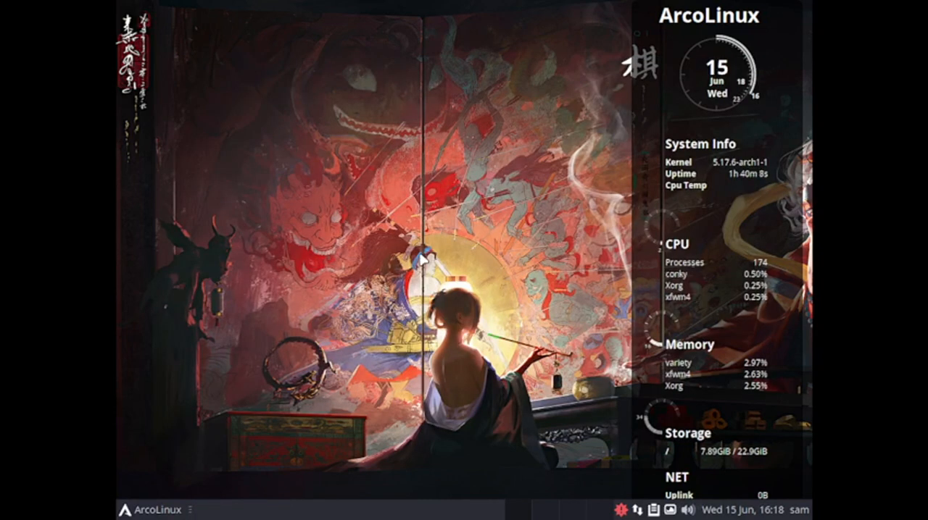